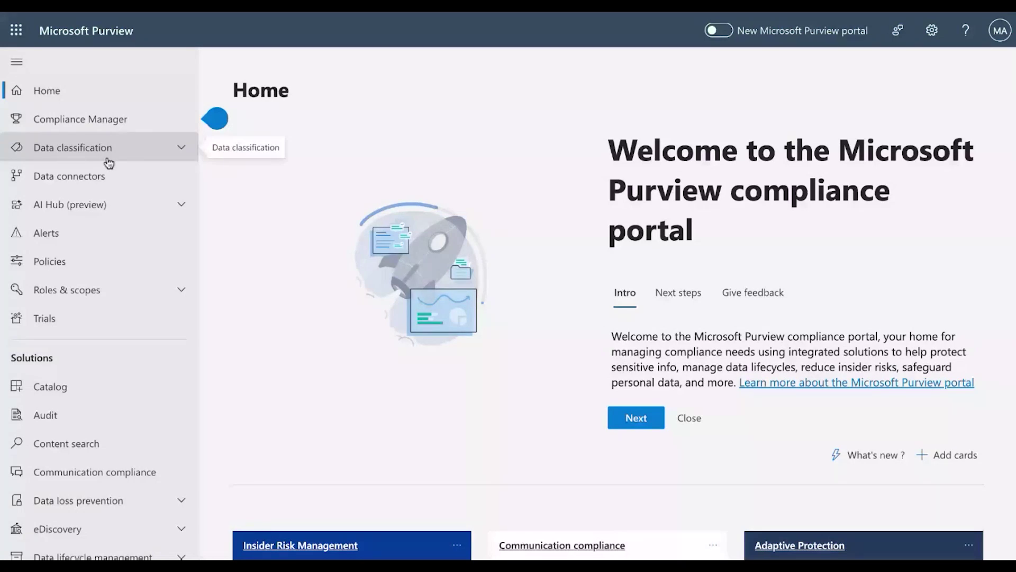
Step: Open the Classifiers page under Data classification and dismiss its introduction
left_click(180, 151)
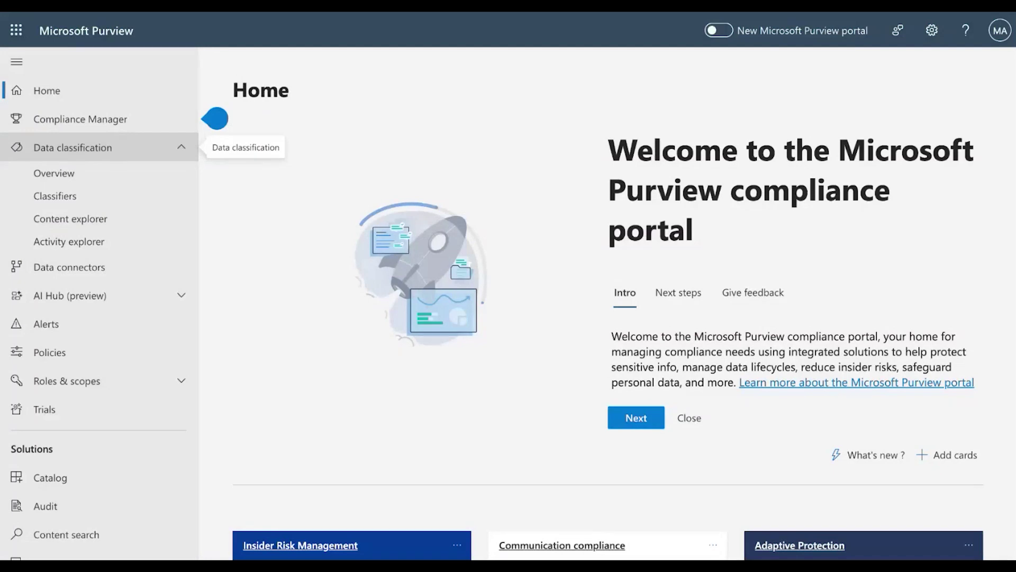
left_click(65, 202)
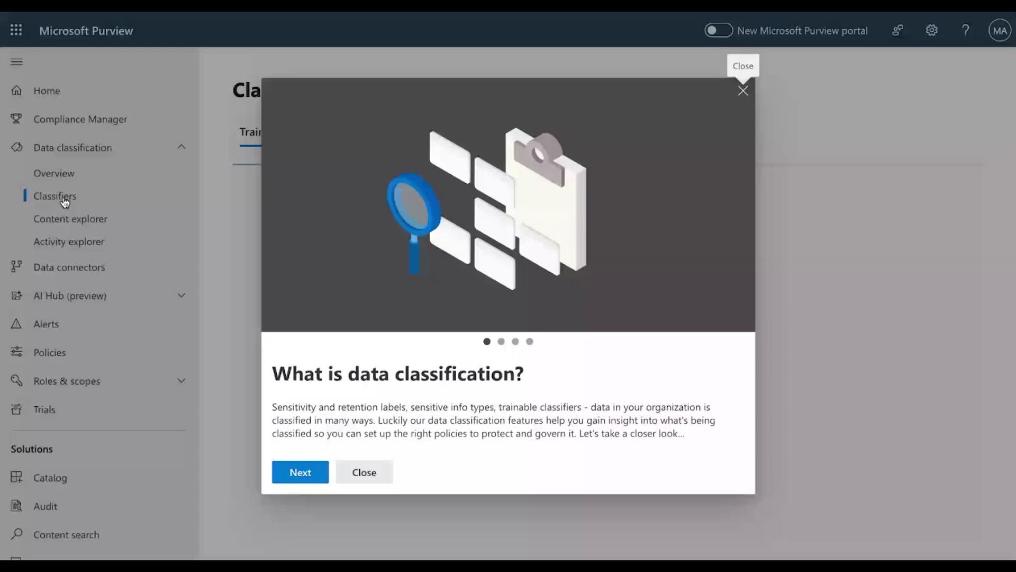
left_click(743, 91)
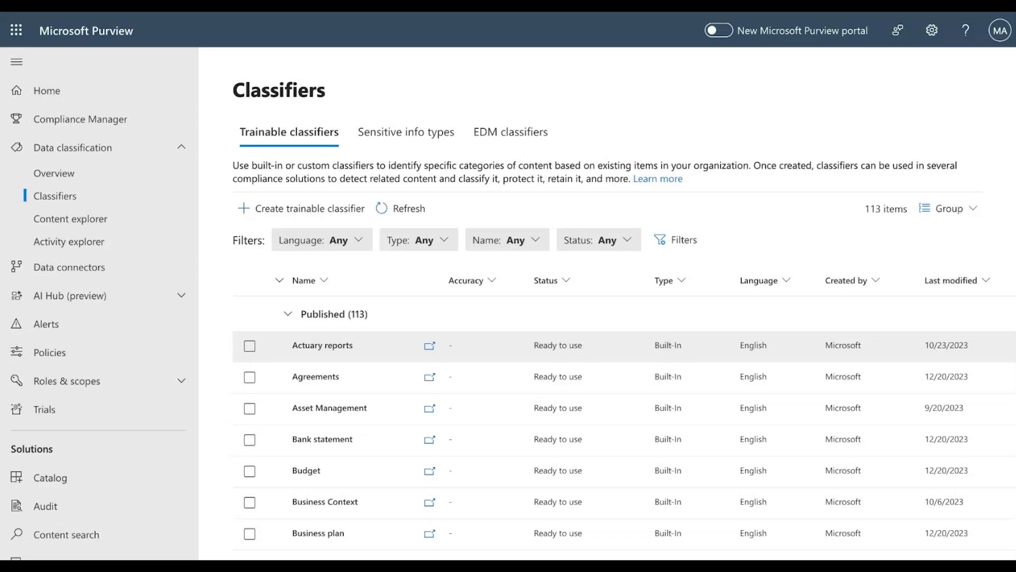
Step: Review the list of sensitive info types available in Classifiers
left_click(403, 136)
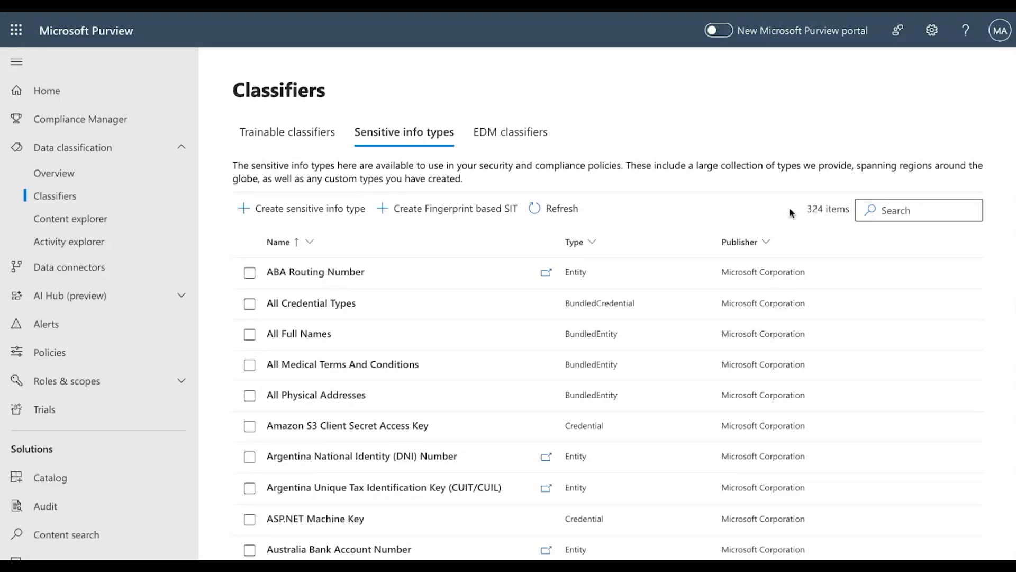
double_click(815, 209)
scroll(426, 255, "down", 2)
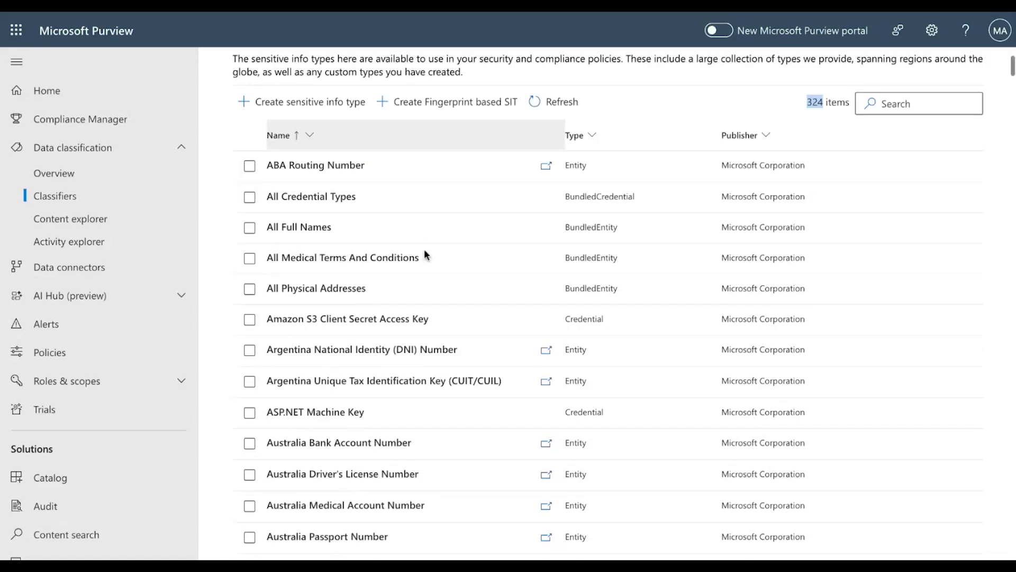
scroll(424, 249, "down", 1)
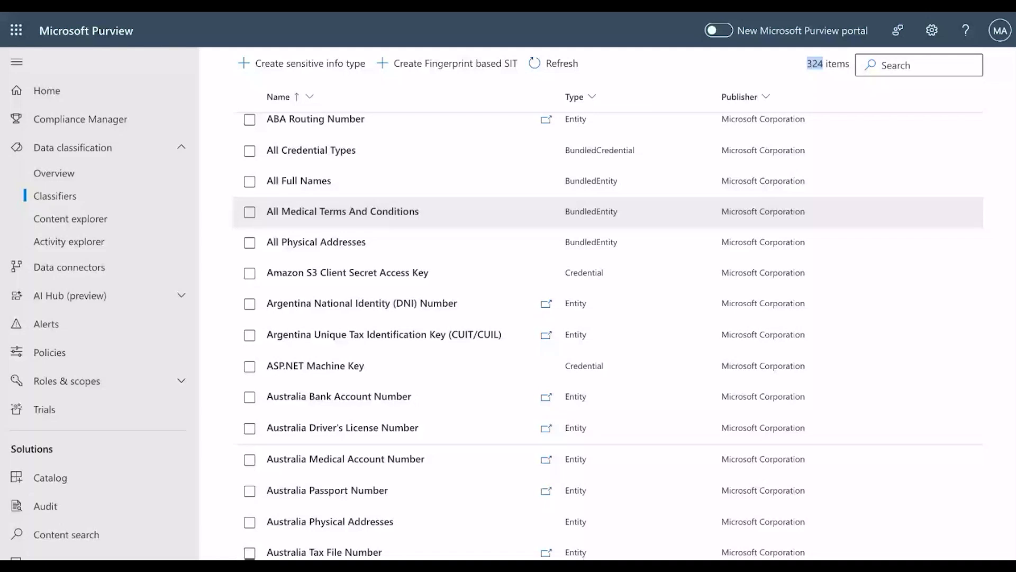
scroll(389, 444, "up", 3)
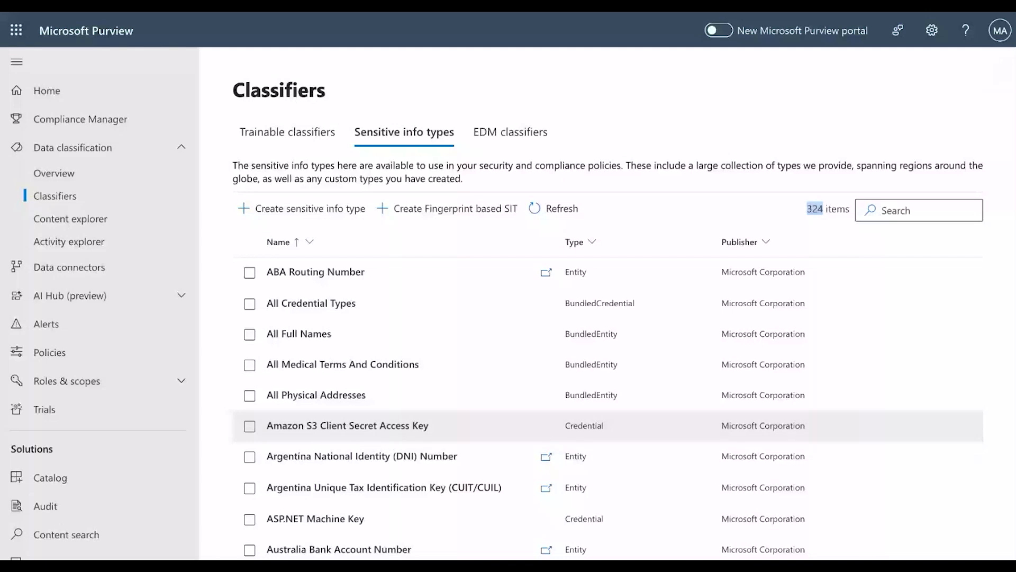
Step: View the EDM classifiers, dismiss the workflow tip, and return to the sensitive info types
left_click(510, 144)
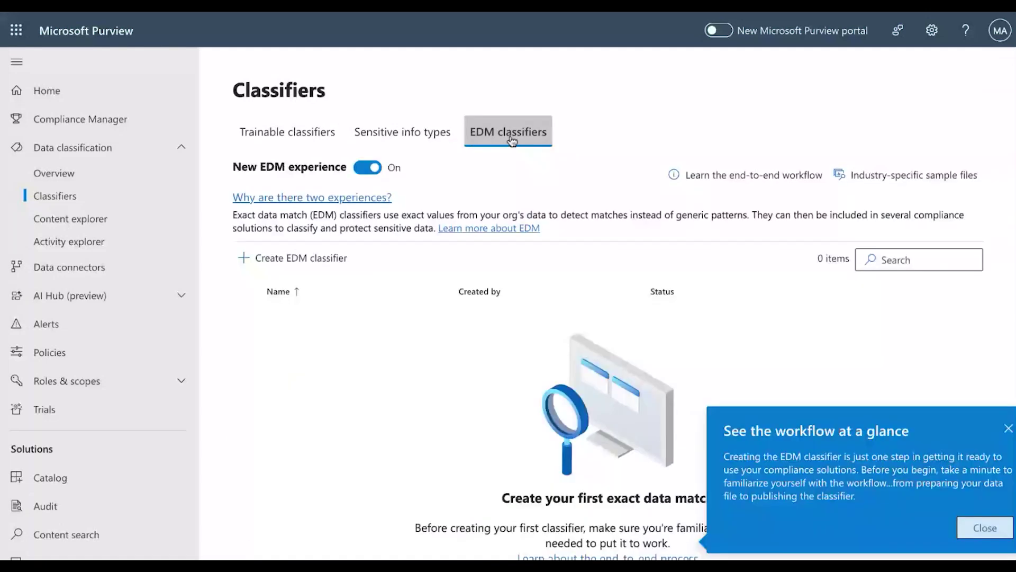
left_click(670, 98)
left_click(671, 98)
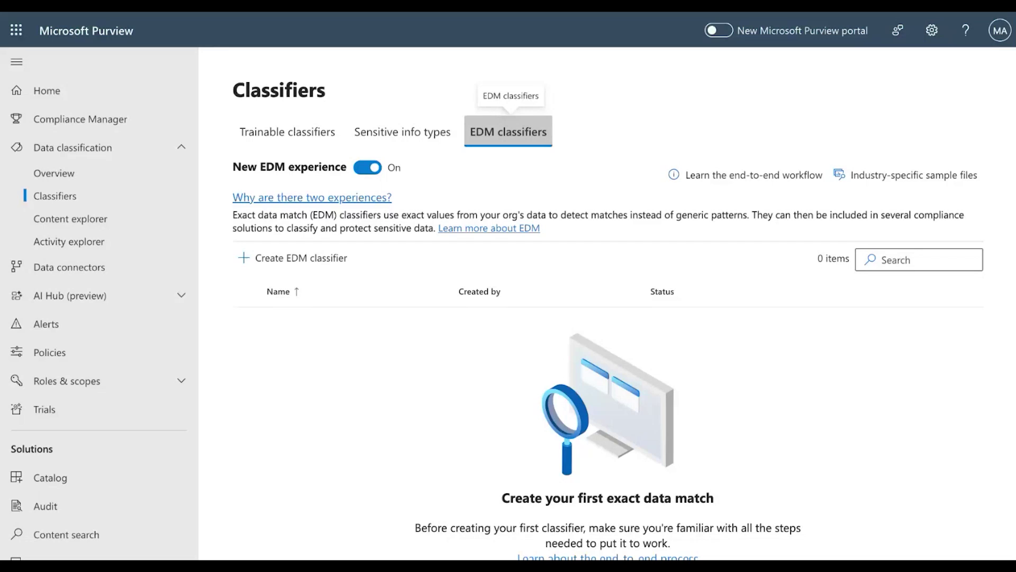
left_click(397, 140)
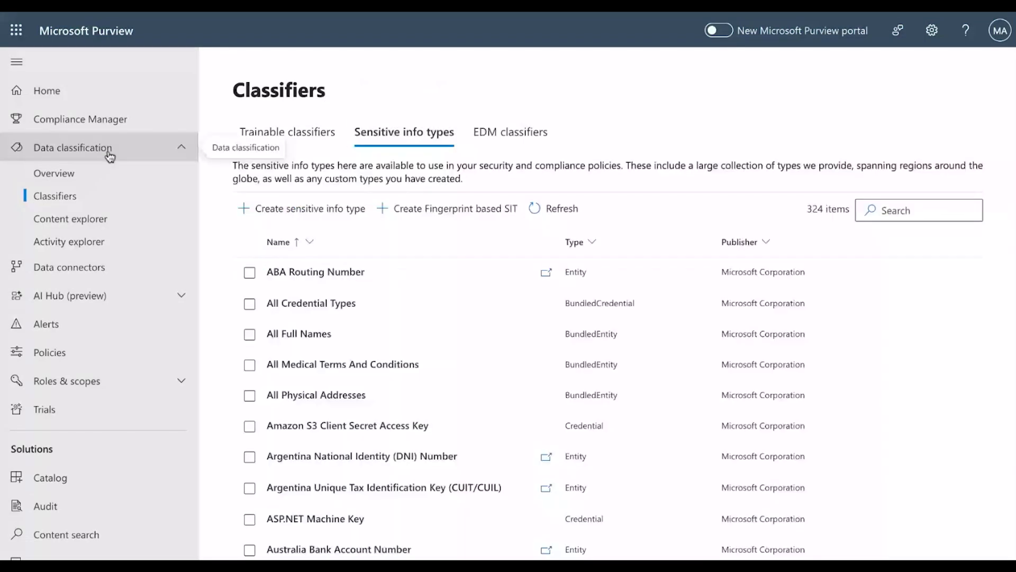
Step: Look over the pages offered under Information protection and Data loss prevention, collapsing each section after viewing it
left_click(183, 150)
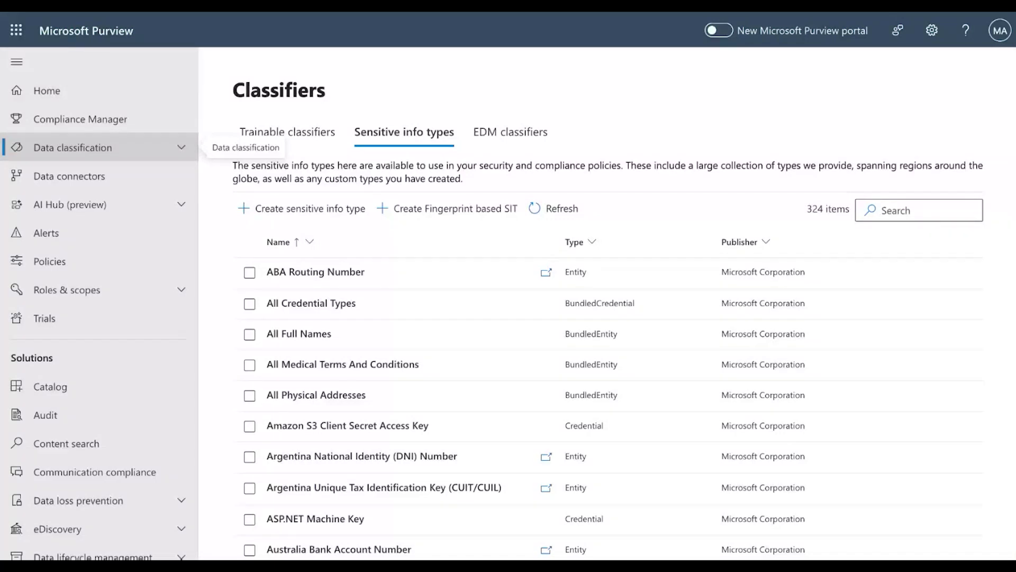
scroll(129, 301, "down", 5)
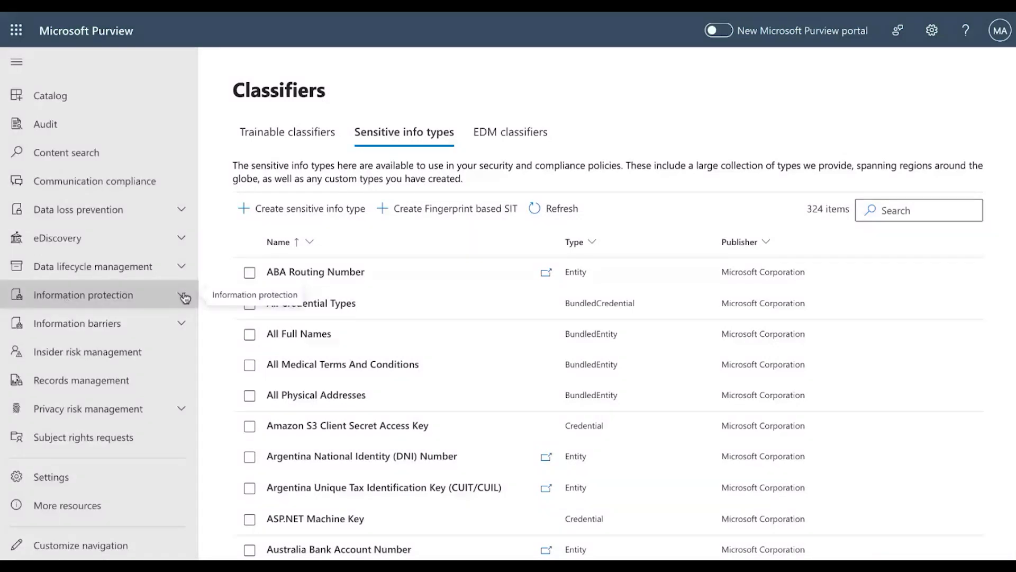
left_click(114, 303)
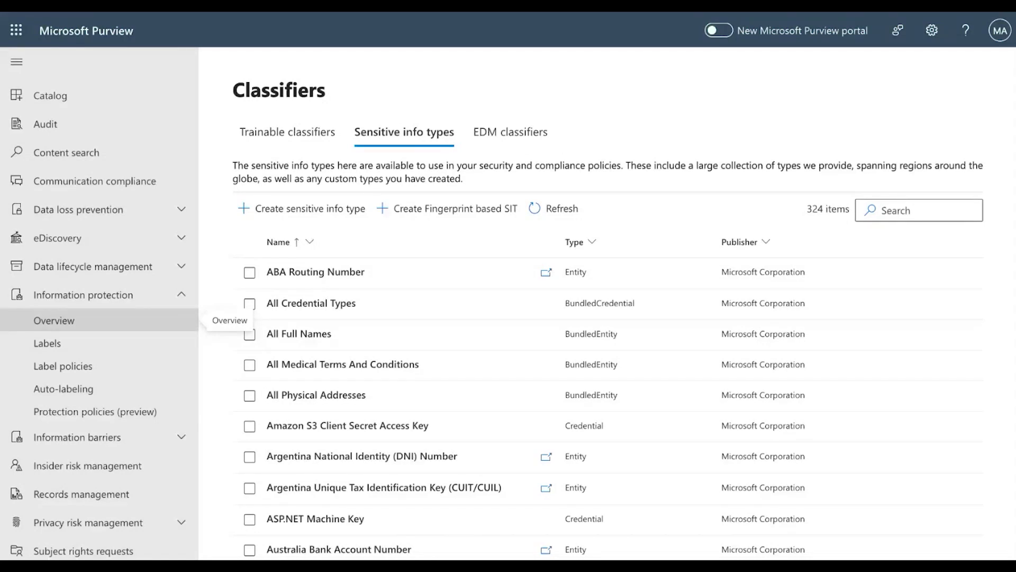
left_click(148, 295)
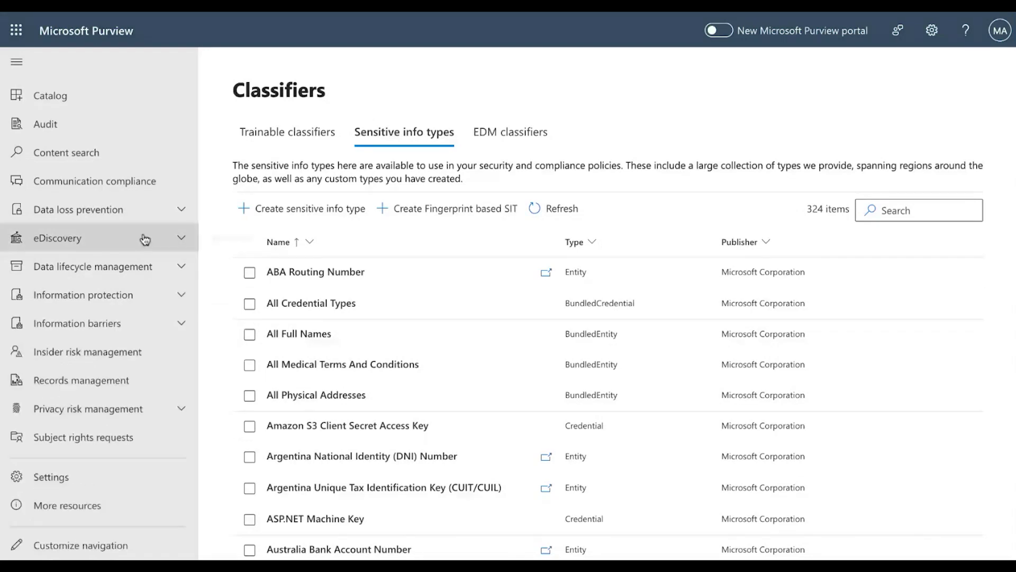
left_click(99, 212)
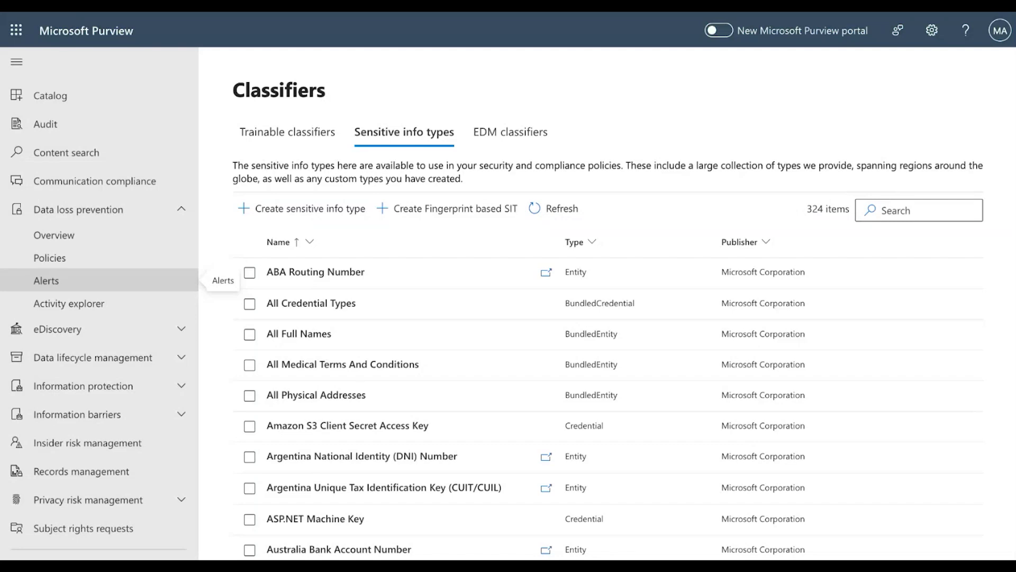
left_click(181, 211)
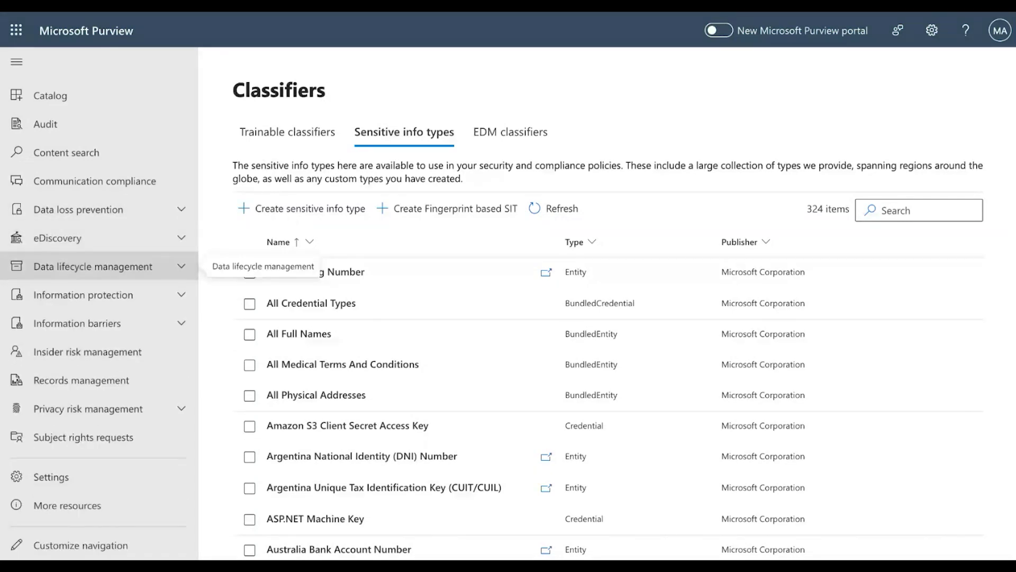
Step: View the Data lifecycle management overview and switch to the "Introduction to information protection" slide
left_click(91, 270)
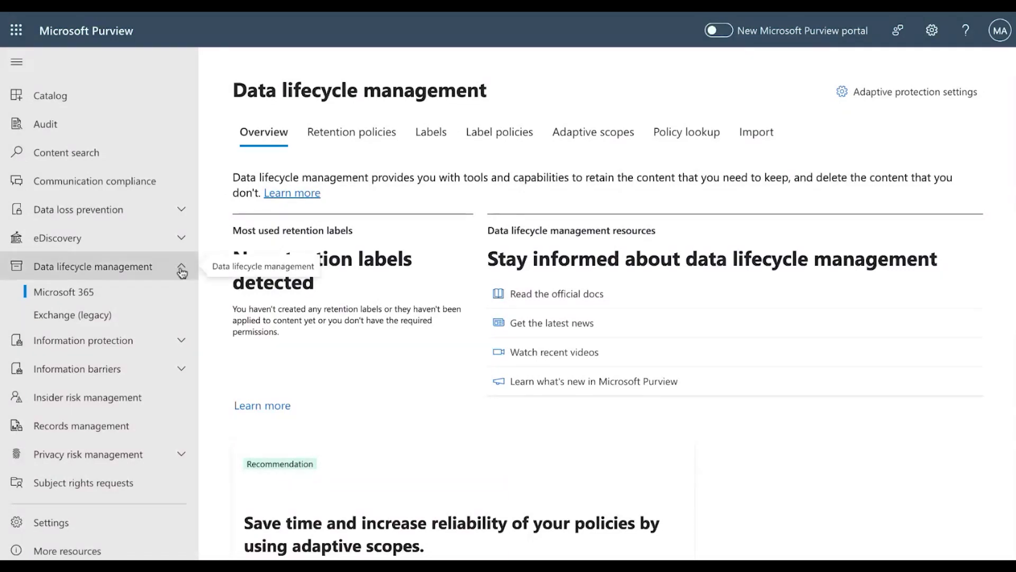
scroll(121, 313, "up", 5)
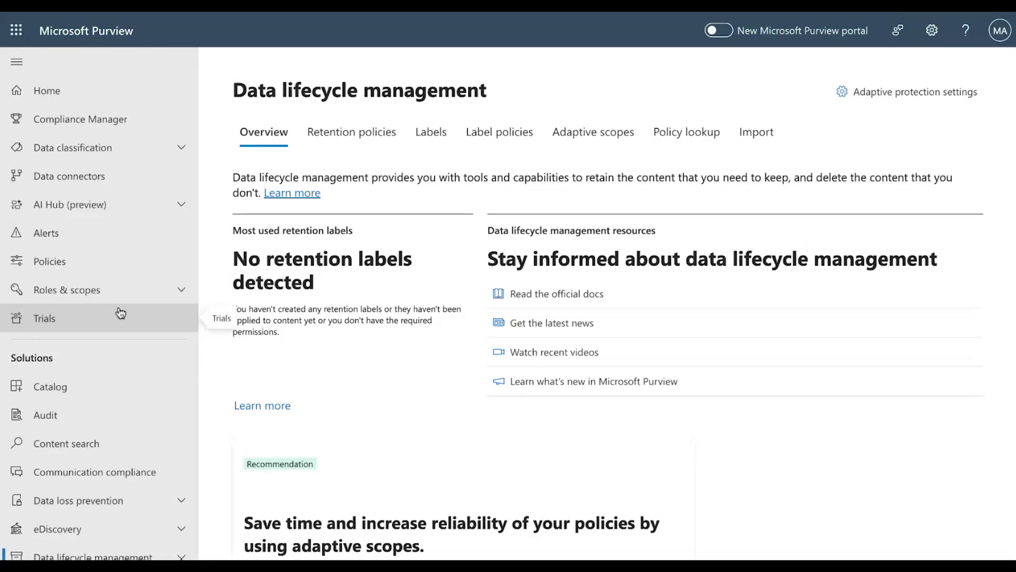
scroll(121, 312, "down", 2)
scroll(120, 313, "down", 2)
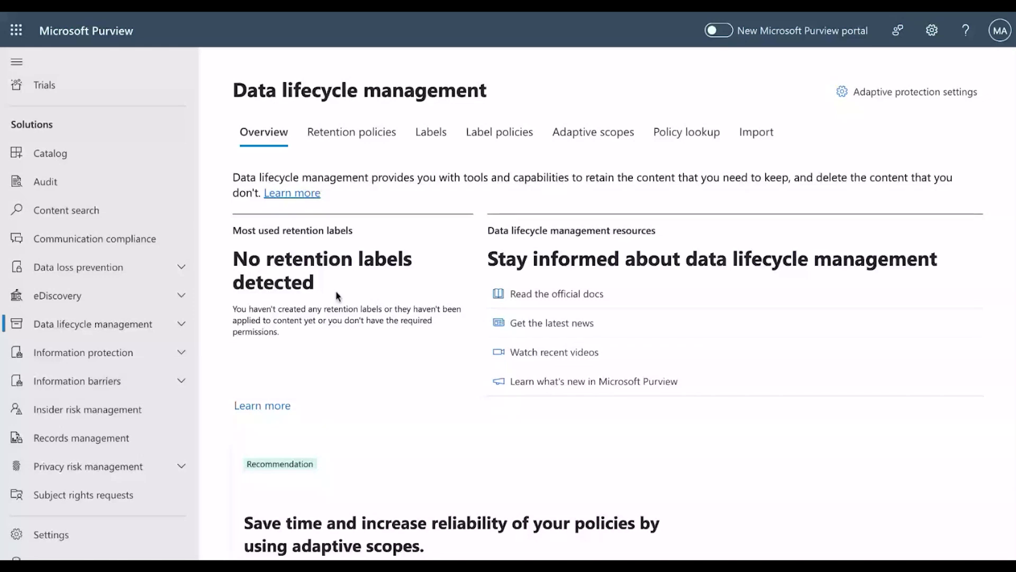
key("alt+Tab")
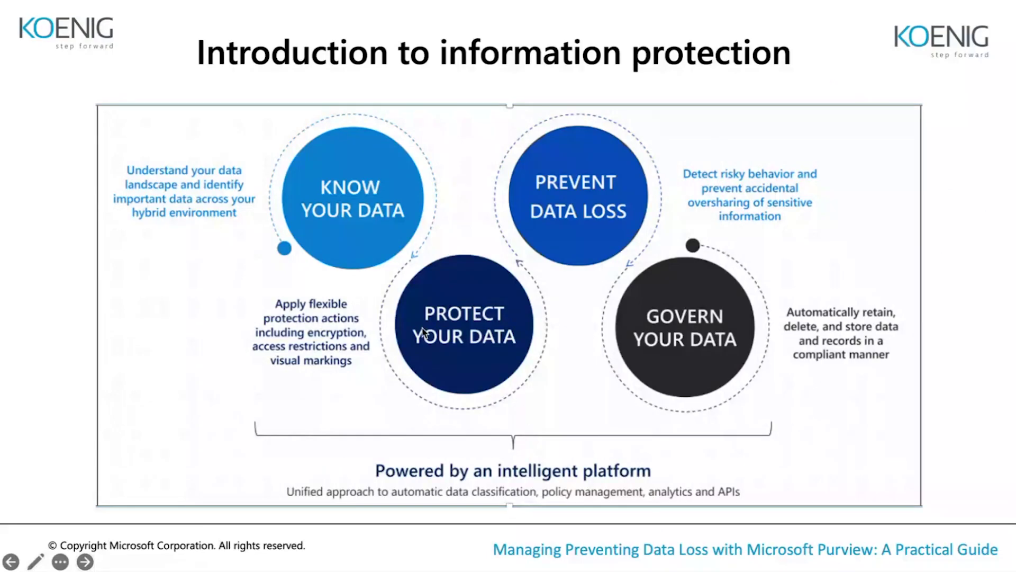
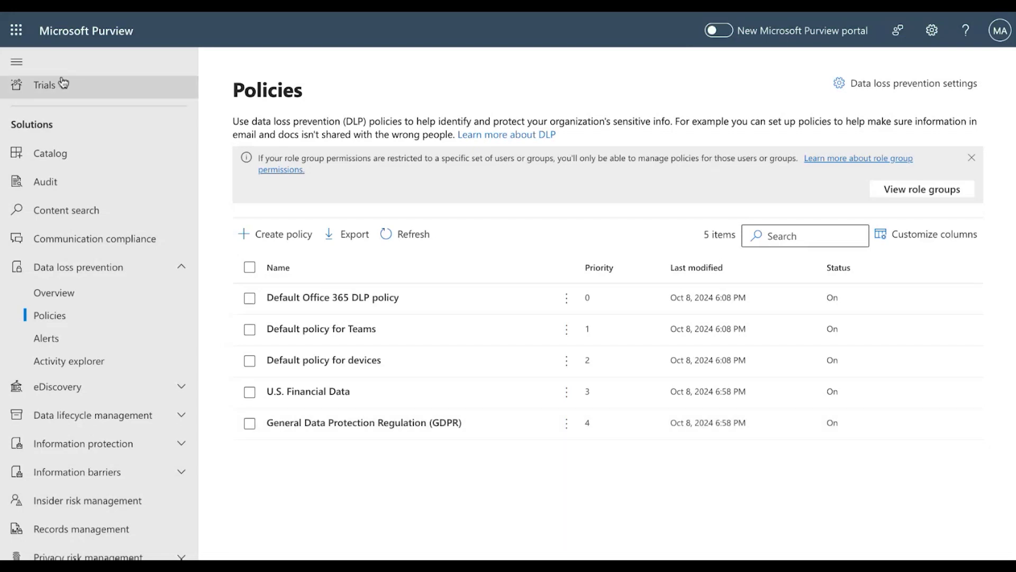
Step: Switch from Microsoft Purview to Outlook and start a new email
left_click(16, 30)
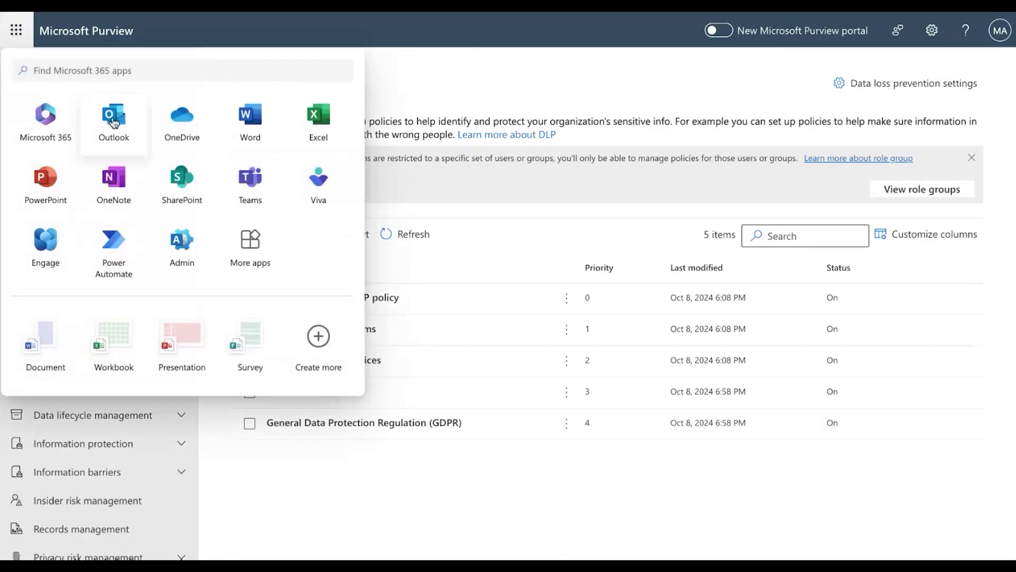
key("Escape")
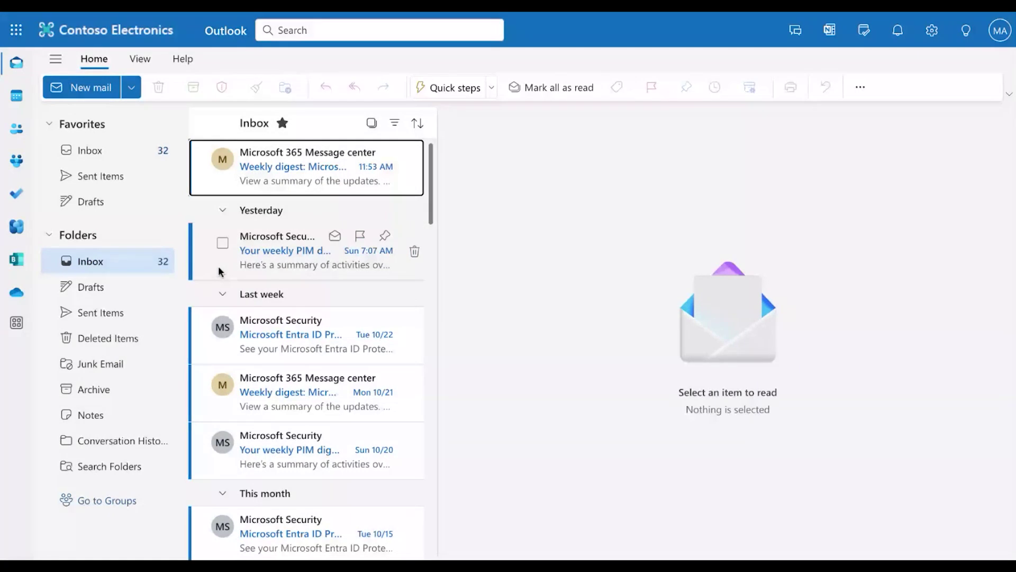
left_click(83, 88)
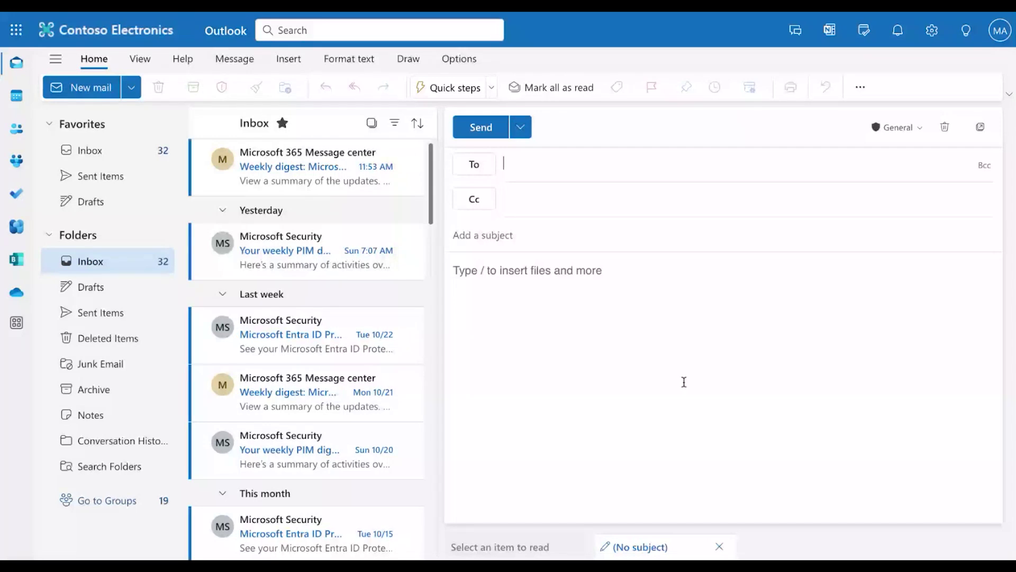
Step: Address the email to the first-named colleague from the suggested contacts and set the subject to "Data"
left_click(517, 168)
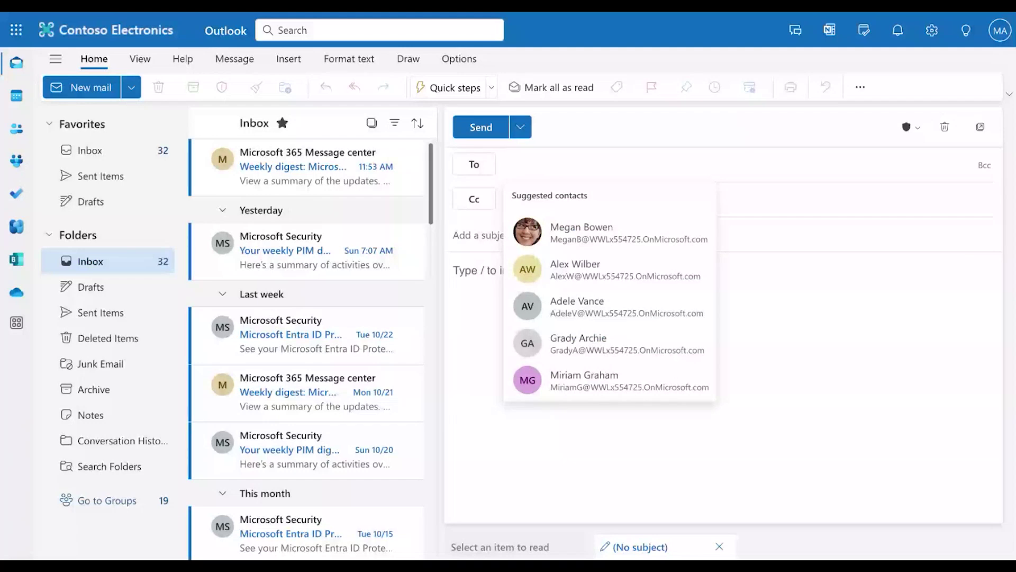
type("Alex")
left_click(560, 203)
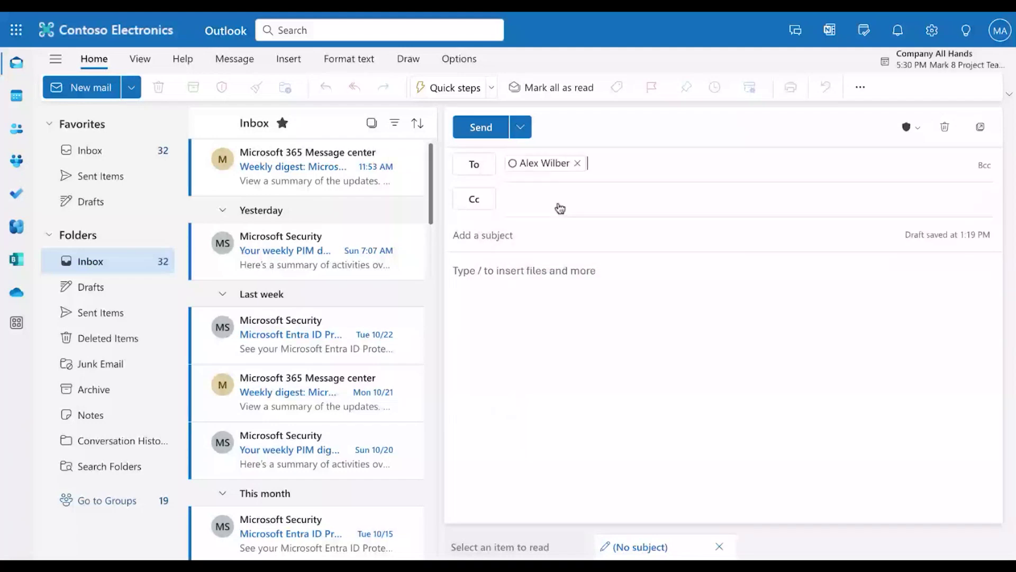
left_click(500, 236)
type("Data")
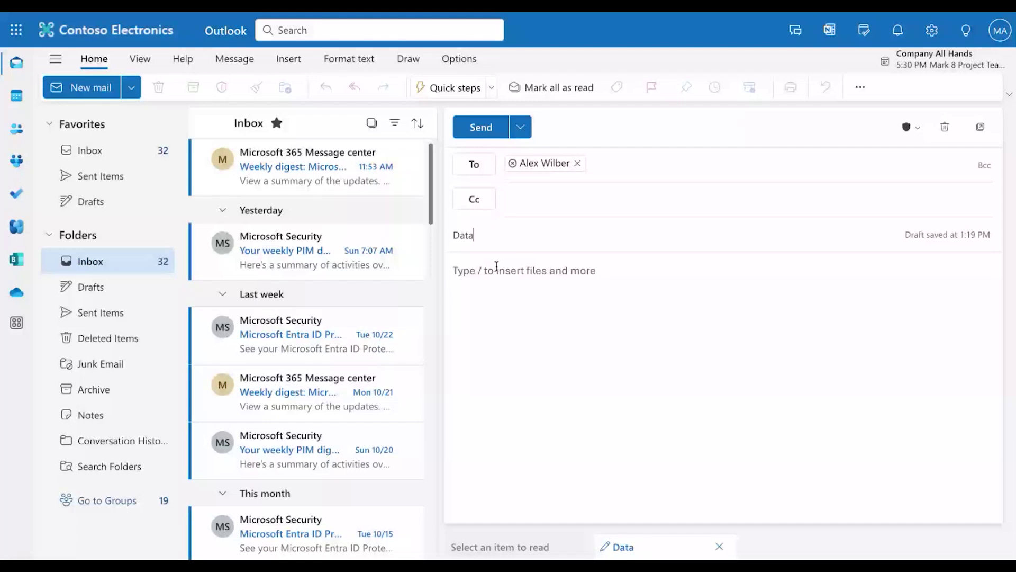
Step: Write a greeting to the recipient followed by the line "Get the data listed below as requested." in the email body
left_click(496, 266)
type("H")
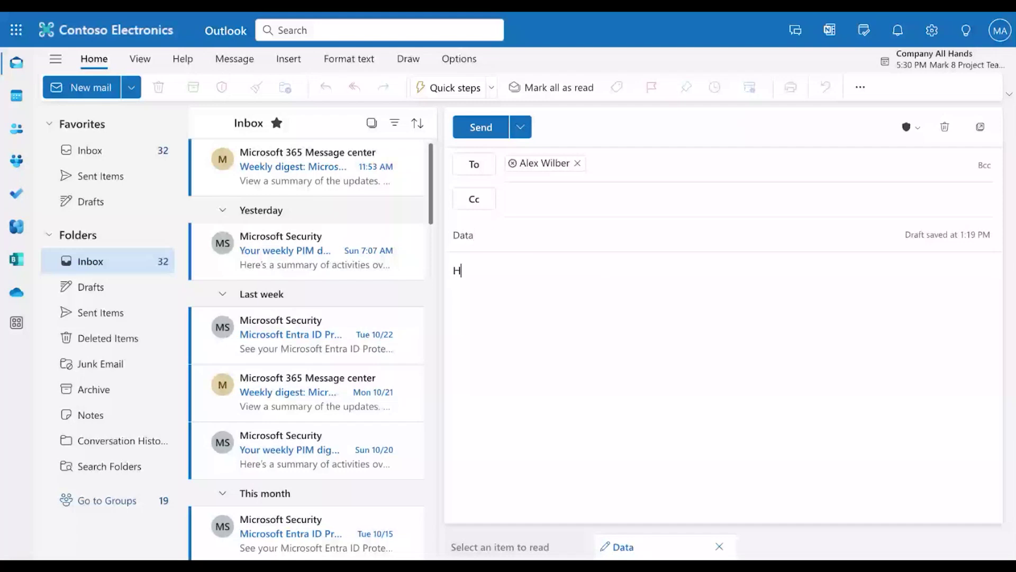
type("i Alex,")
key("Return")
key("Return")
type("Get the data")
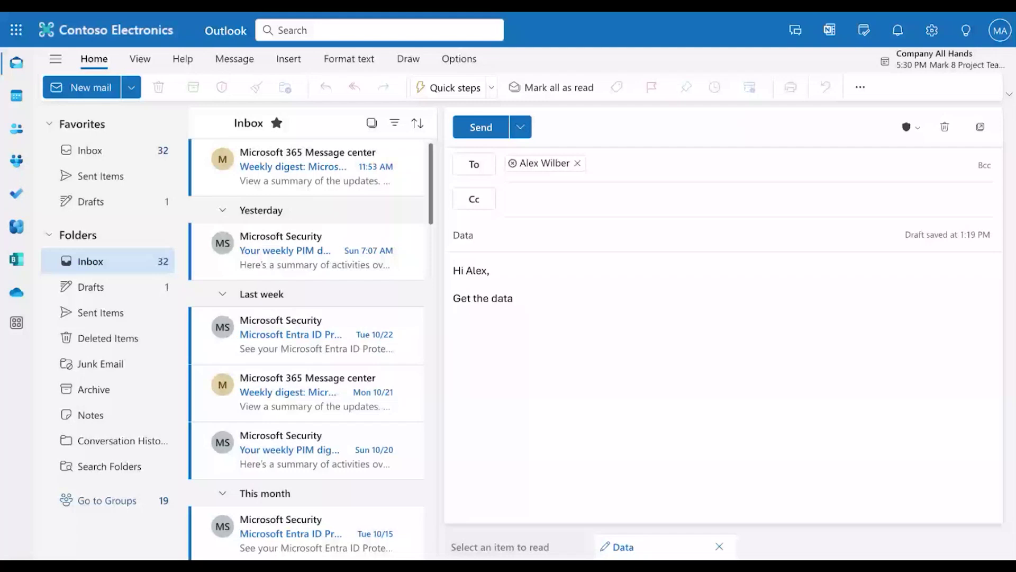
type(" listed below as requested.")
key("Return")
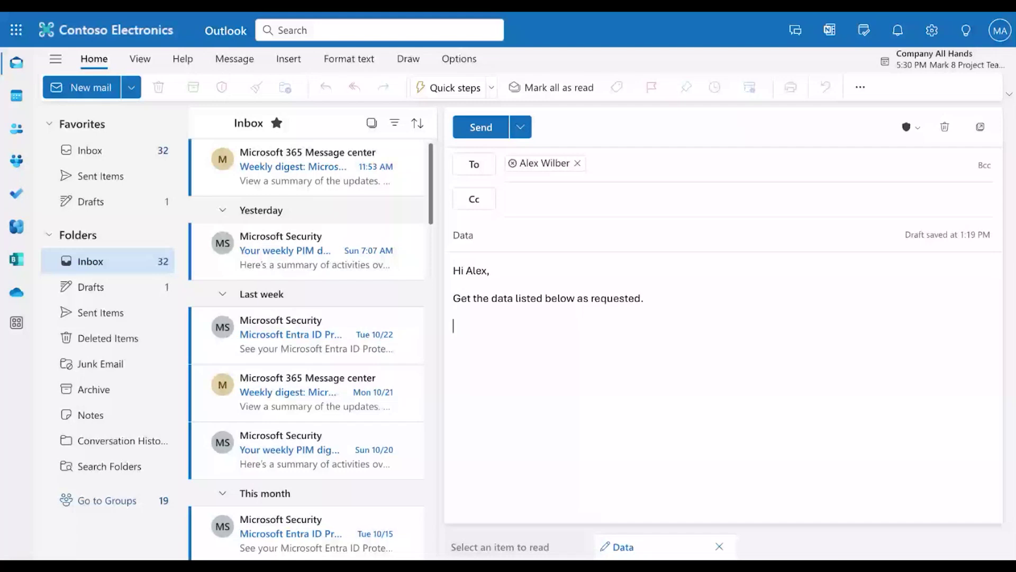
Step: Finish the email body with the sample ID number and the sign-off "Br" and "Admin", and copy the whole body
type("1234567FA")
key("Return")
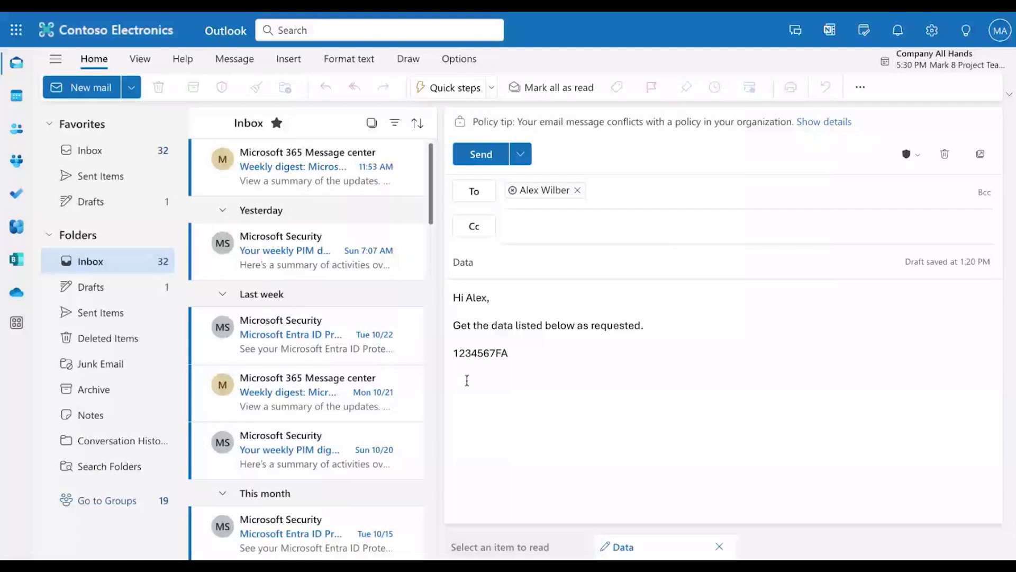
type("Bi")
key("Return")
type("Admin")
left_click_drag(492, 398, 454, 298)
key("ctrl+c")
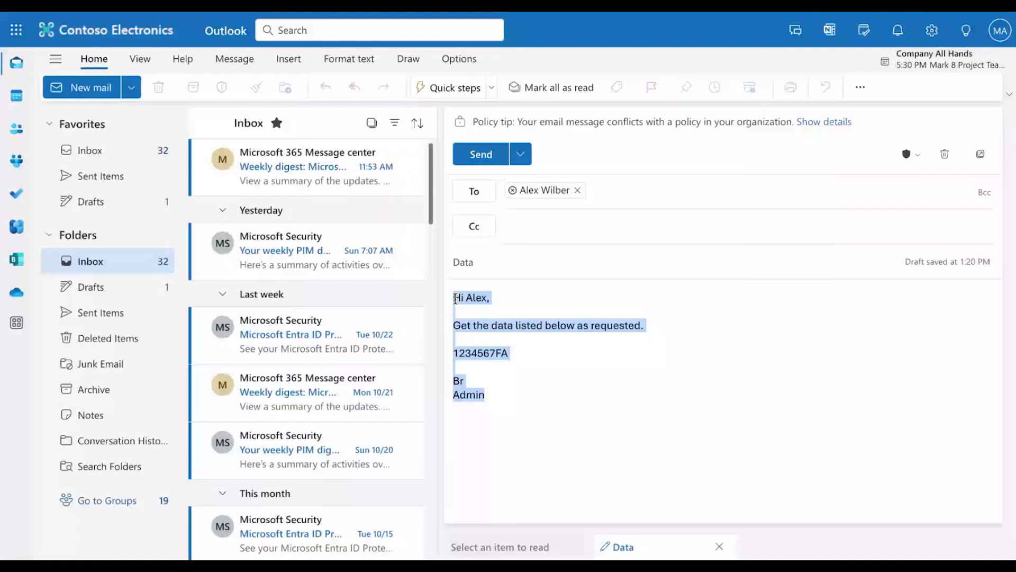
Step: Try to send the "Data" email containing the sample ID number, and close the message
left_click(479, 147)
left_click(481, 153)
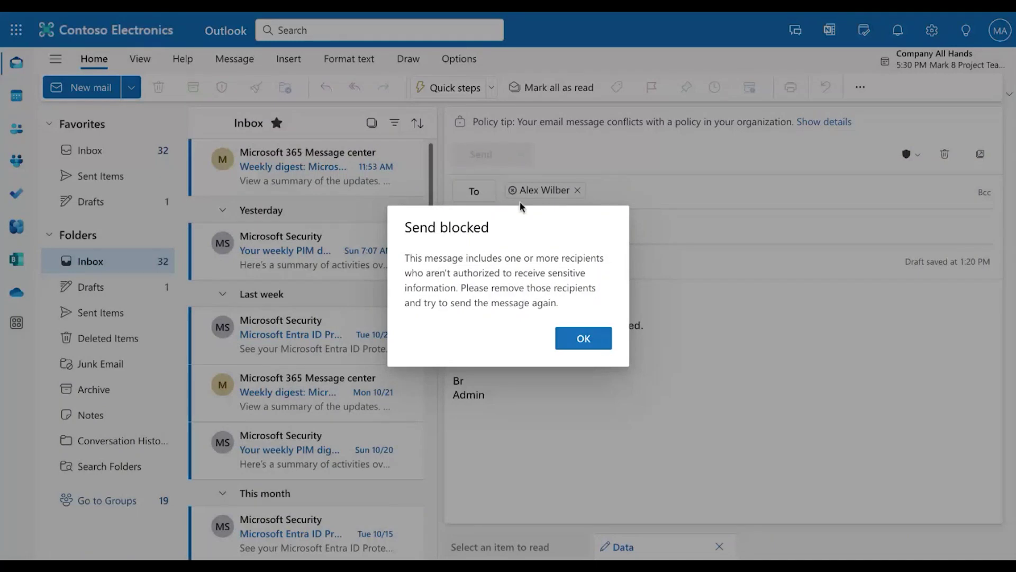
key("Return")
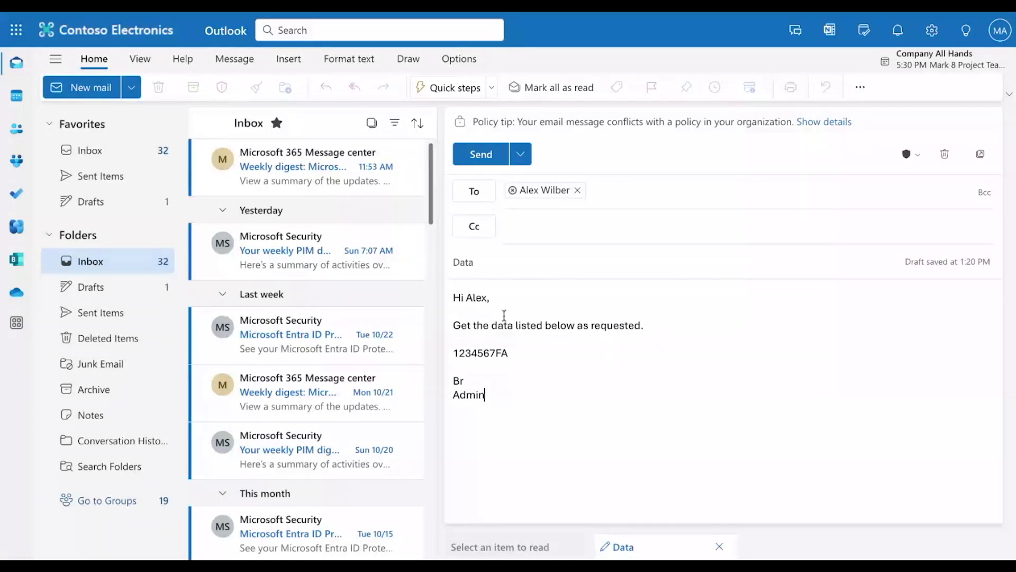
key("ctrl+Return")
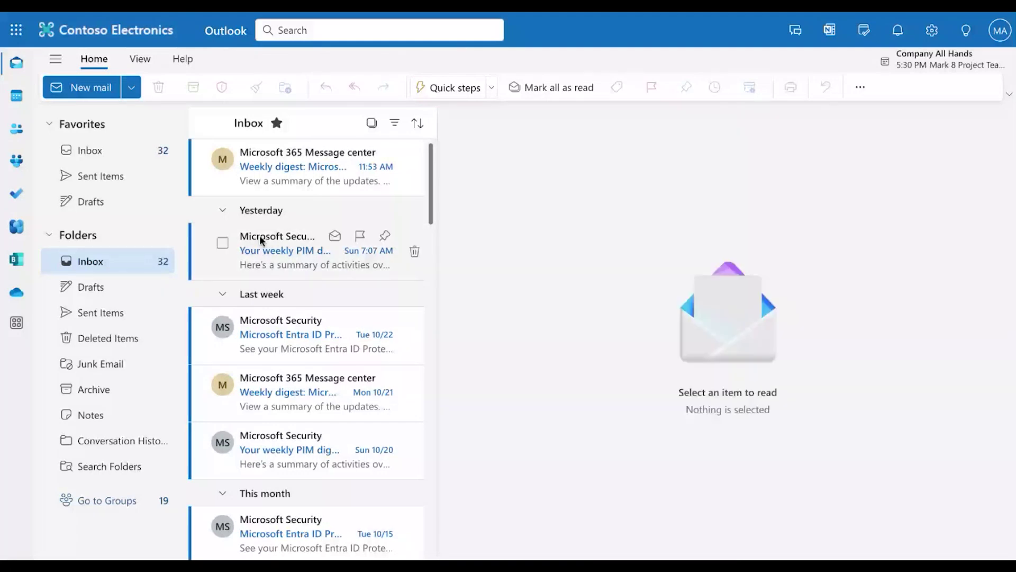
Step: Start a new email to the same colleague and set its subject to "Data"
left_click(88, 89)
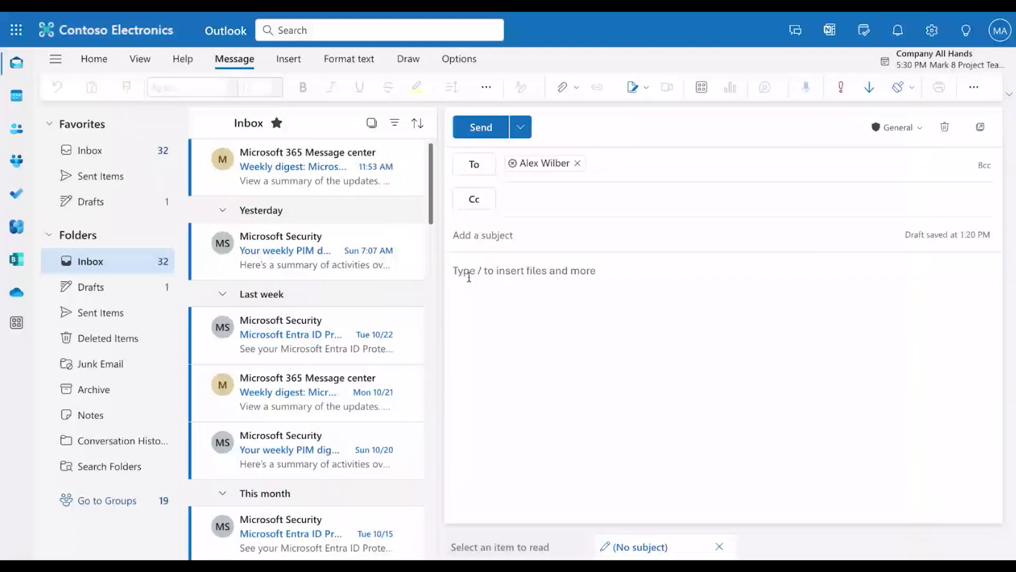
left_click(479, 236)
type("Data")
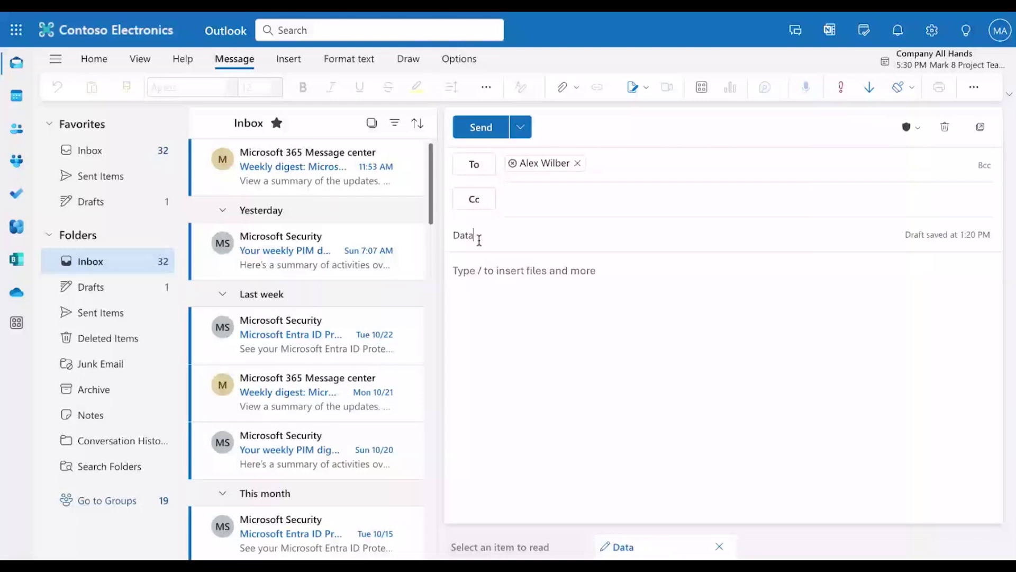
key("Tab")
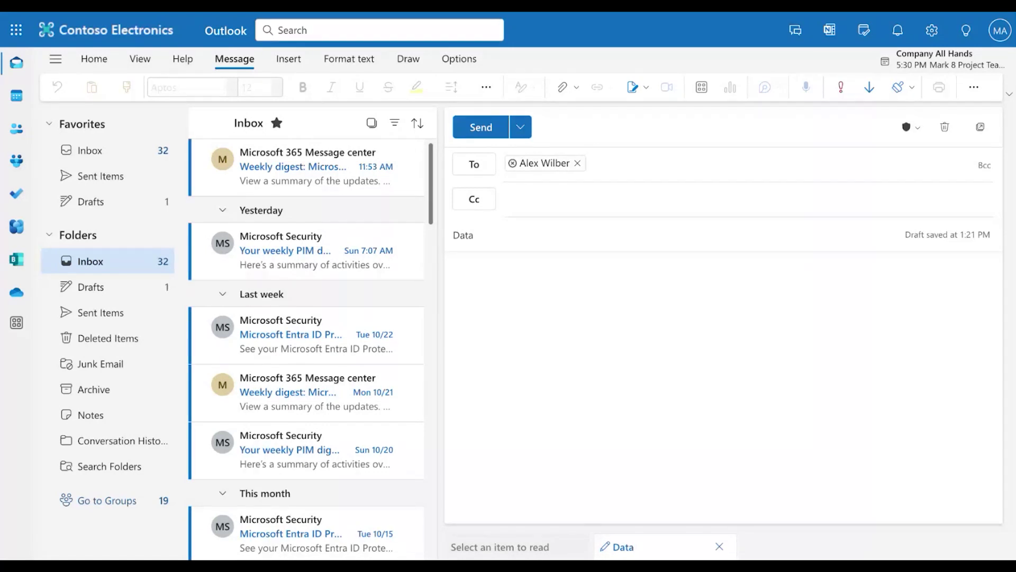
Step: Paste the copied body with the sample ID number into the "Data" email and send it
left_click(502, 309)
key("ctrl+v")
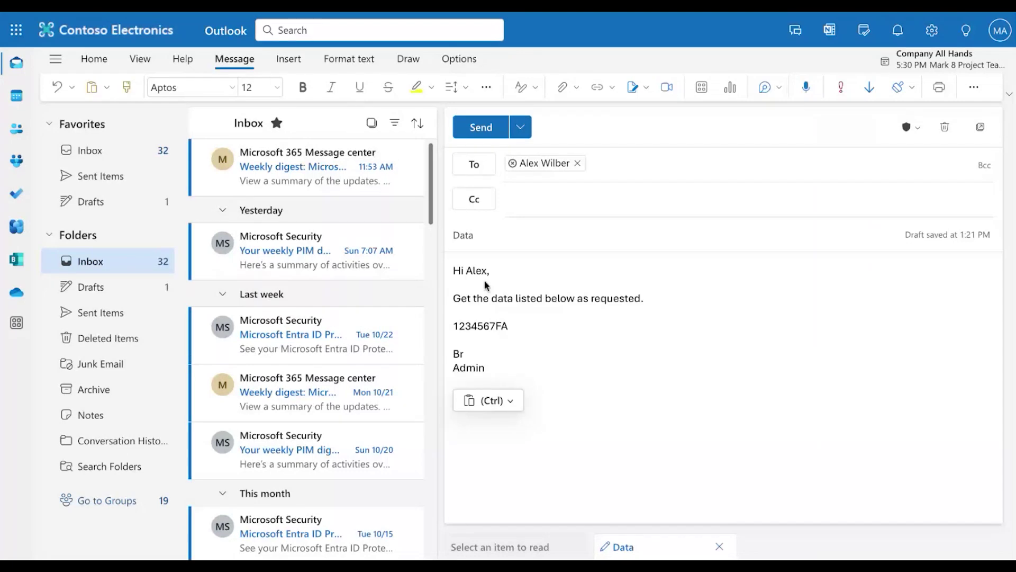
left_click(482, 128)
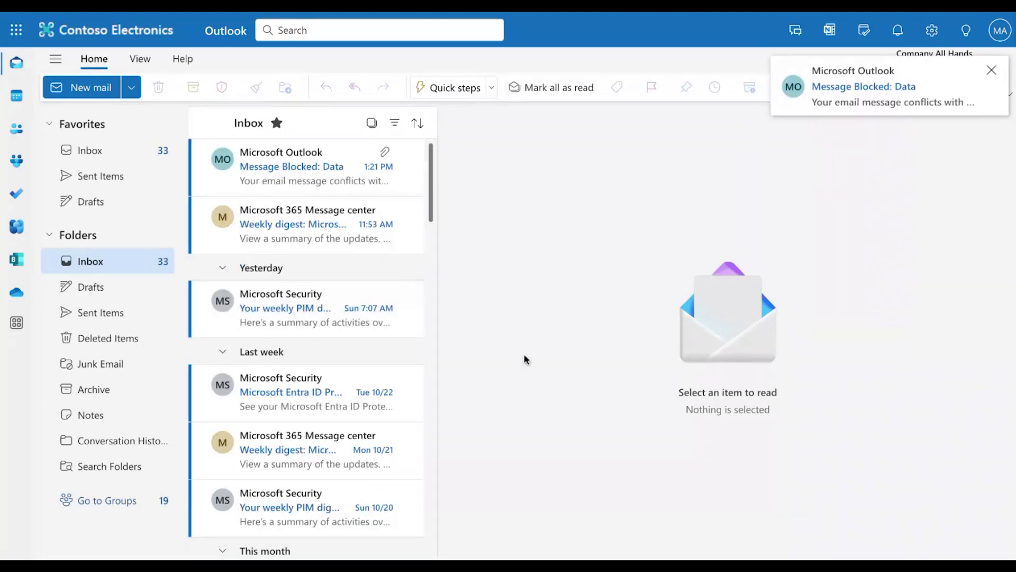
Step: Examine the "Message Blocked: Data" notice, including its attached message and the sensitive information types it lists
left_click(302, 171)
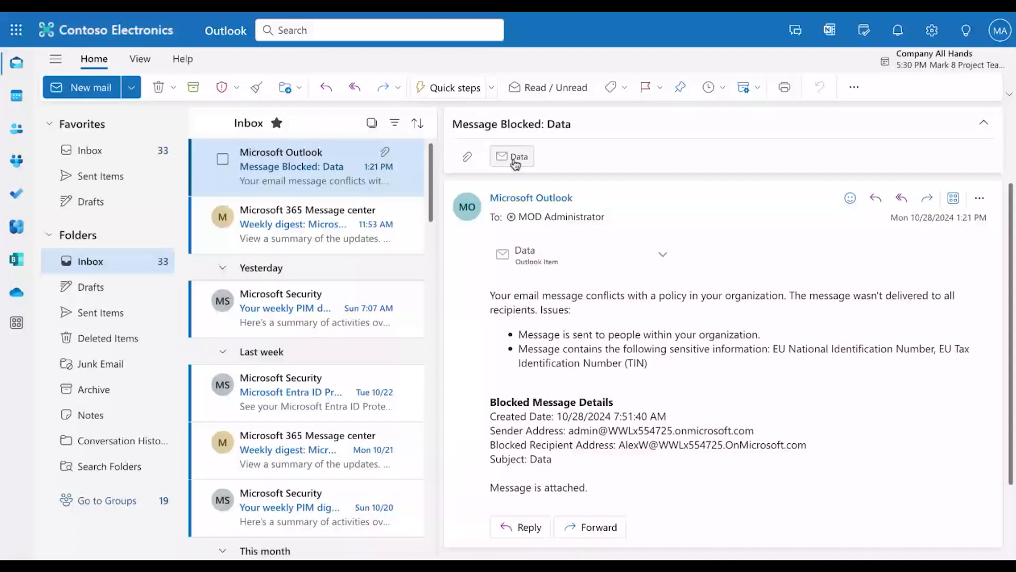
left_click(516, 161)
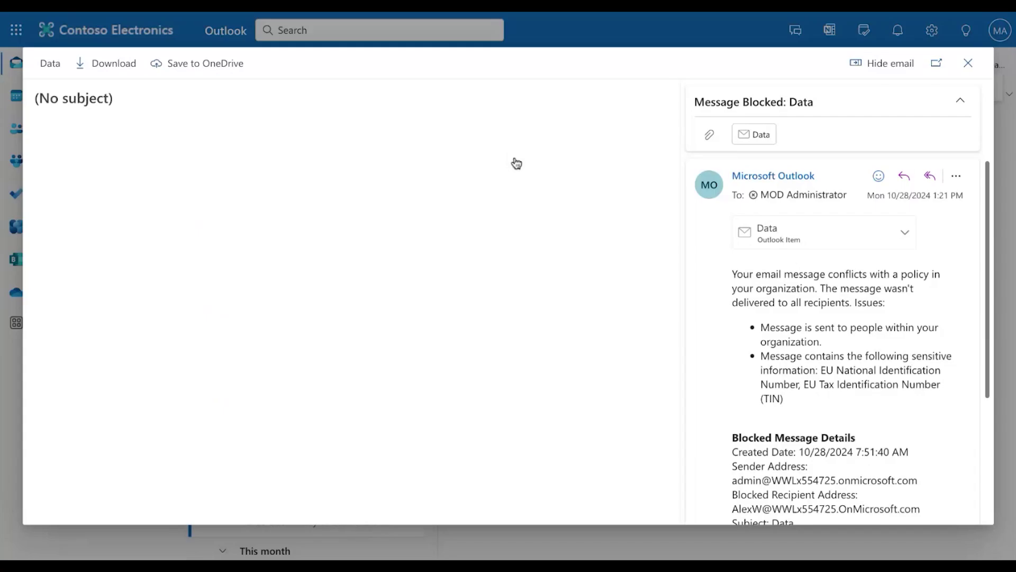
left_click(968, 63)
scroll(597, 329, "down", 2)
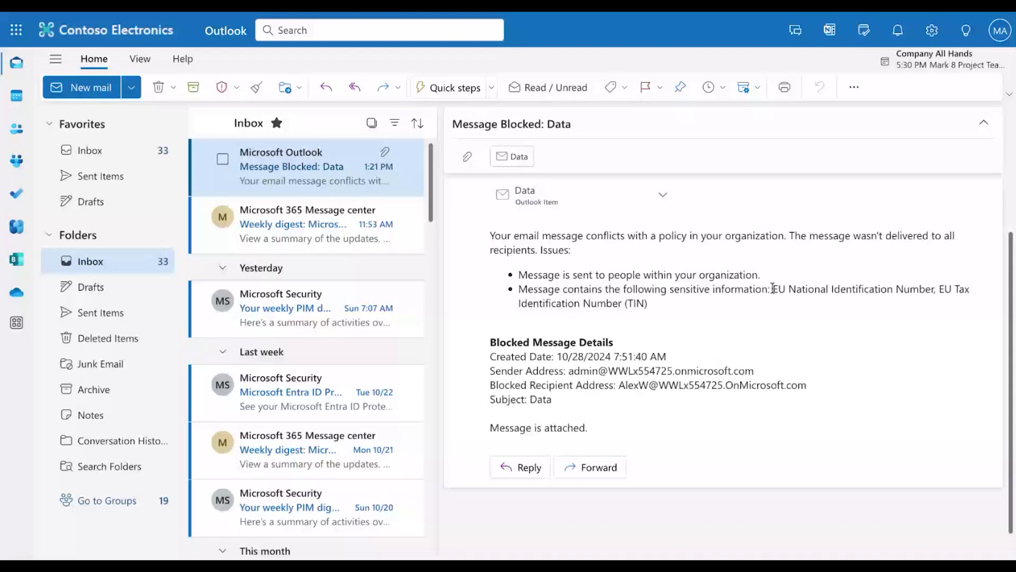
left_click_drag(773, 289, 648, 304)
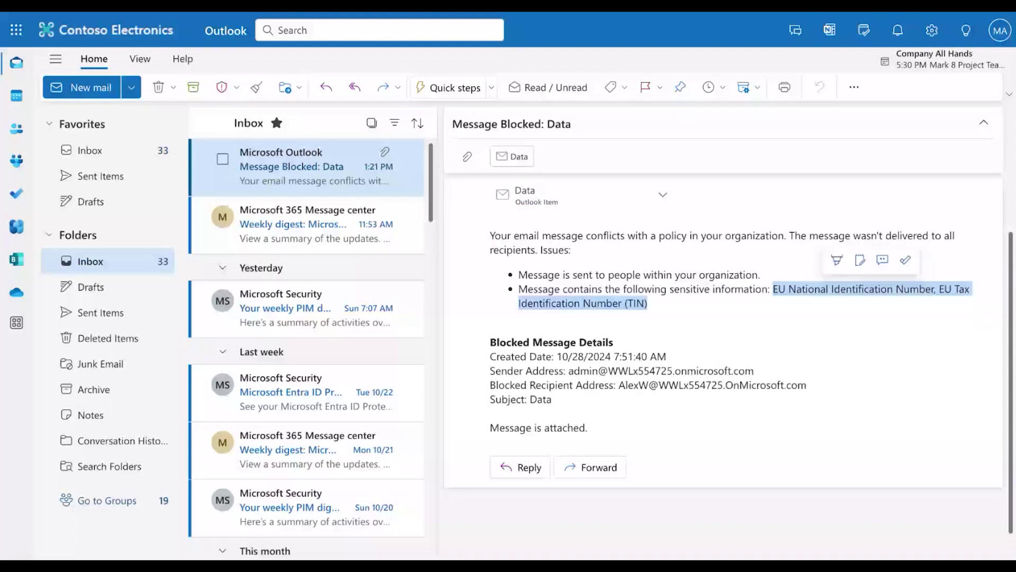
left_click(658, 305)
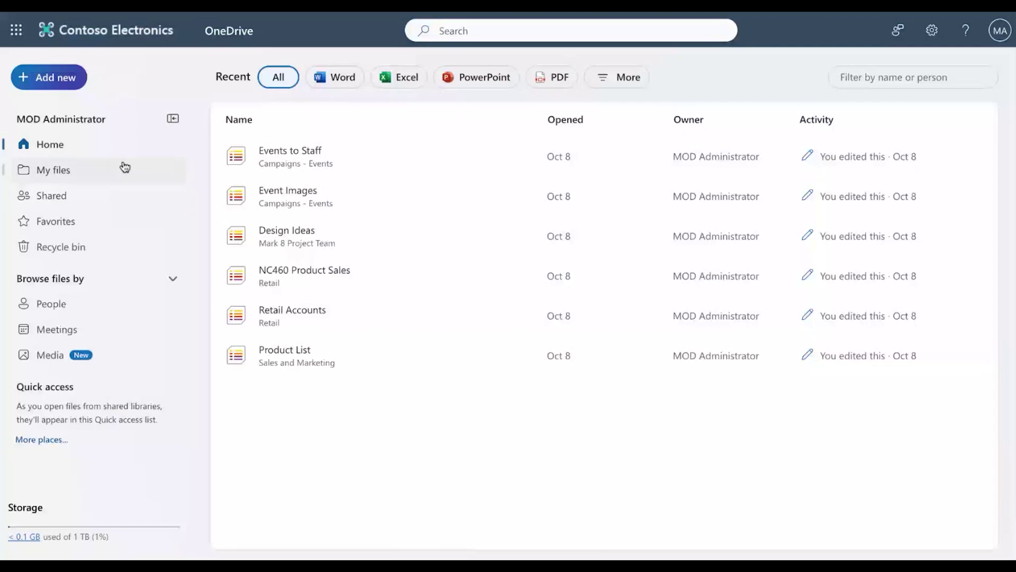
Step: Switch to OneDrive and create a Word document named "DLP Test" with the heading "Data" and the sample ID number on two lines
left_click(52, 85)
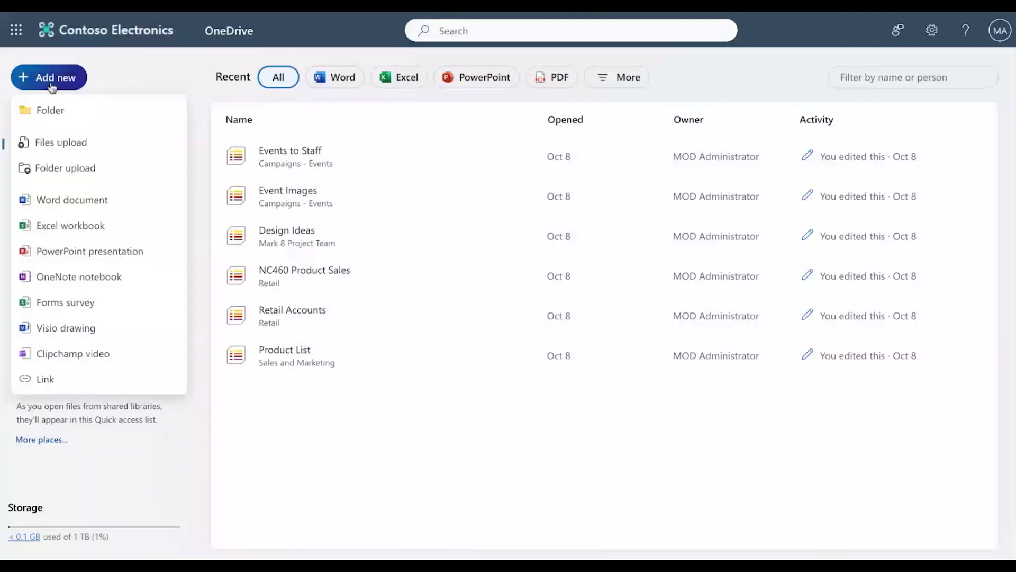
left_click(53, 86)
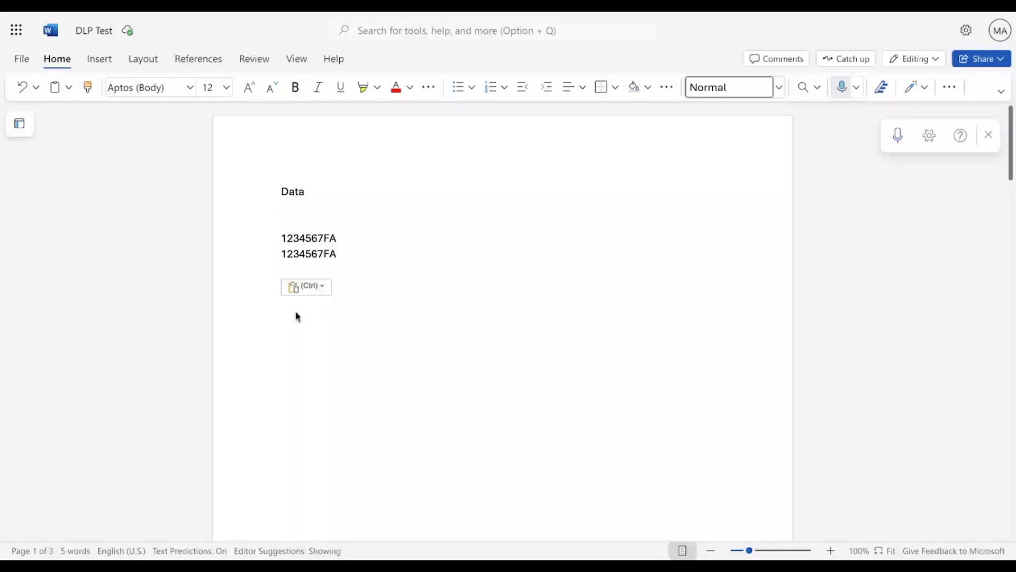
left_click_drag(282, 237, 359, 267)
left_click(359, 266)
key("BackSpace")
key("Return")
Step: Check the Word document's file name and the sample ID lines in its text
left_click(94, 30)
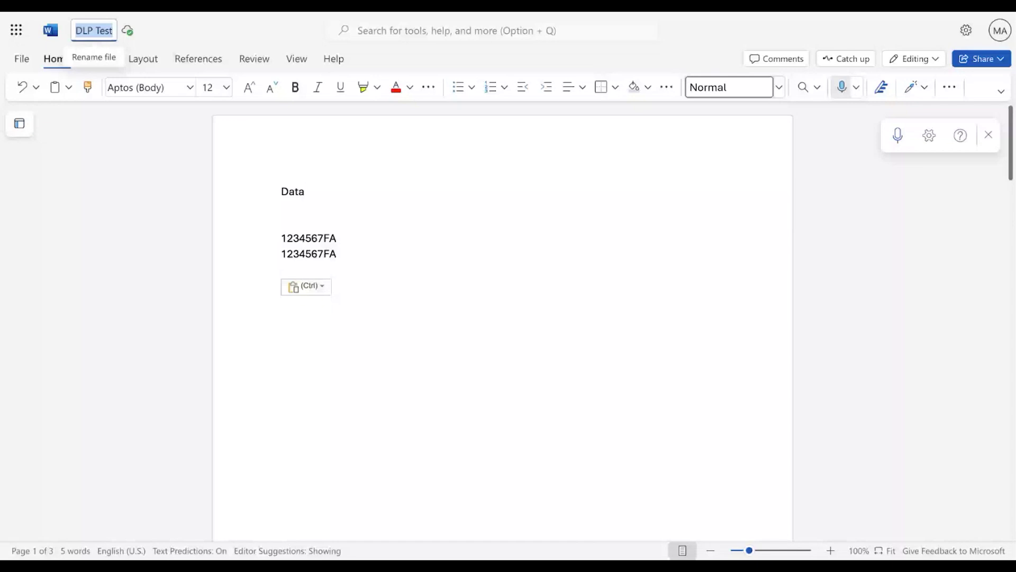
left_click(437, 267)
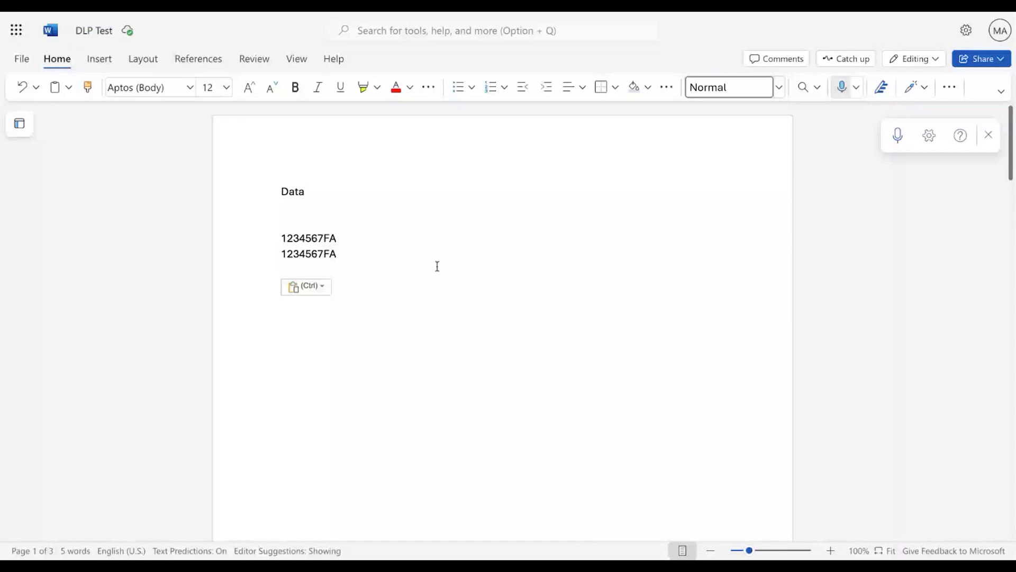
key("shift+Up")
key("shift+Up")
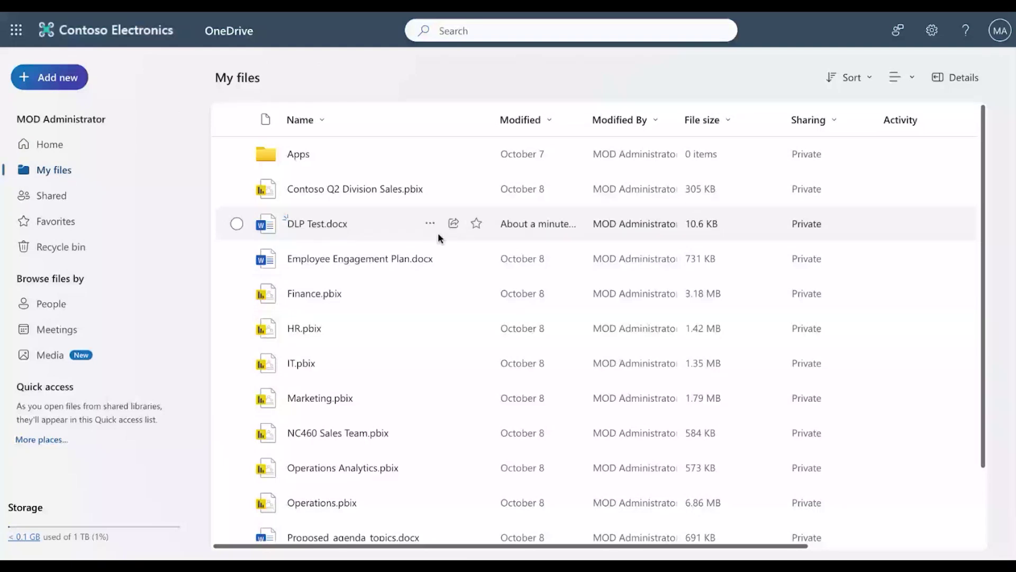
Step: Review the share settings of DLP Test.docx in OneDrive, apply the Anyone link option with edit permission, and close the sharing dialog
left_click(453, 223)
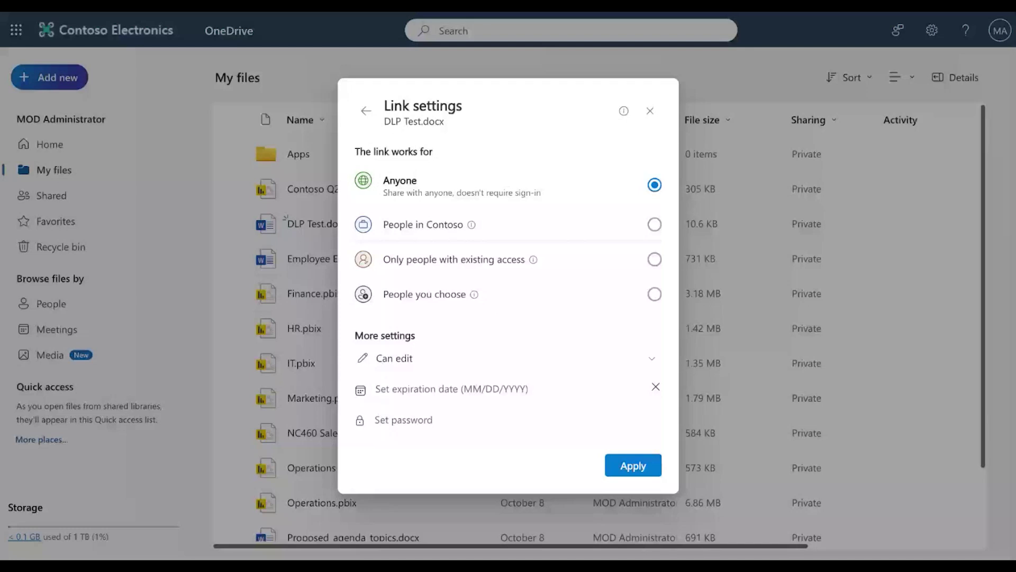
left_click(634, 466)
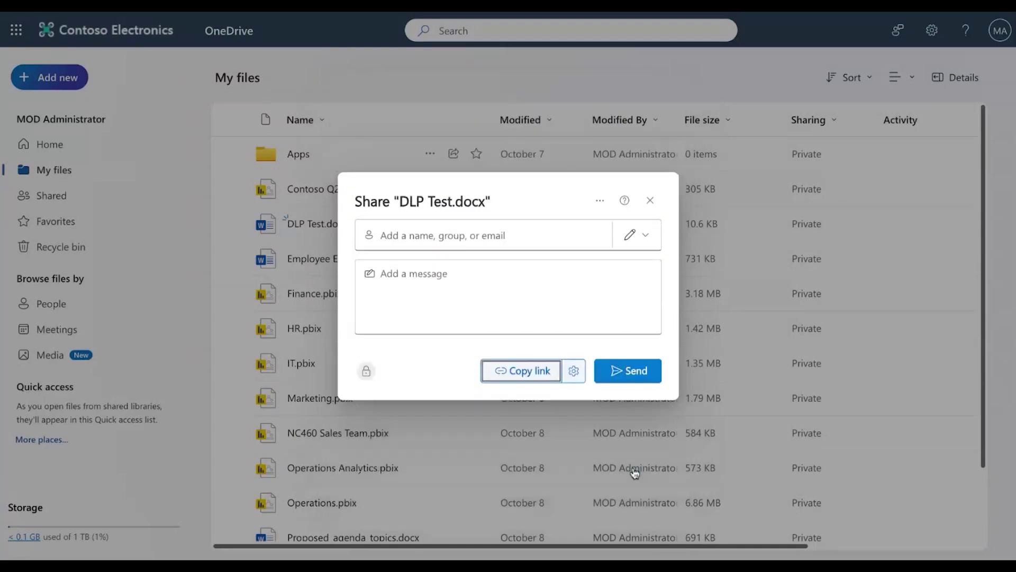
left_click(650, 201)
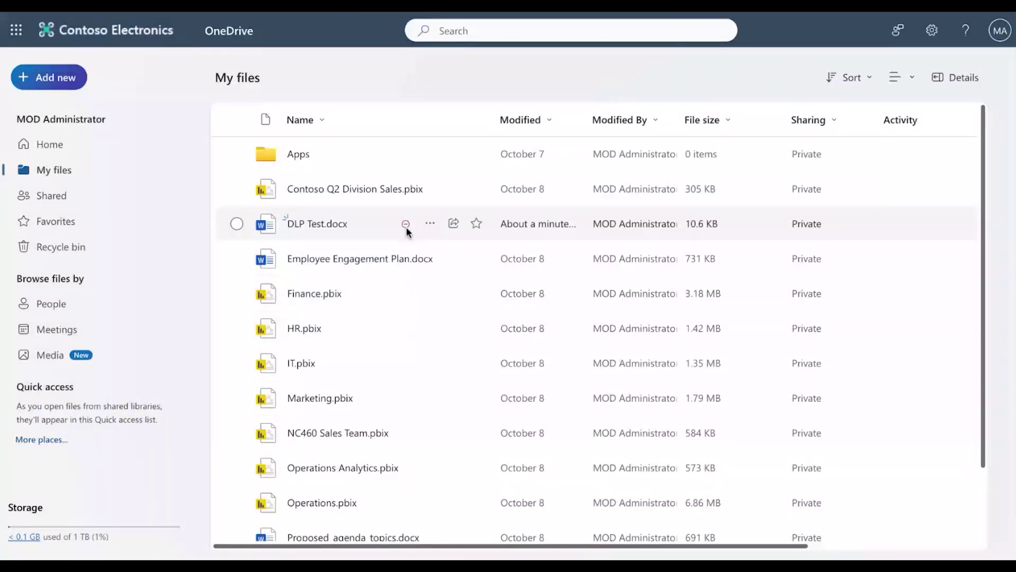
Step: Examine the policy restriction on DLP Test.docx and the link options it allows, and close the link settings
left_click(406, 227)
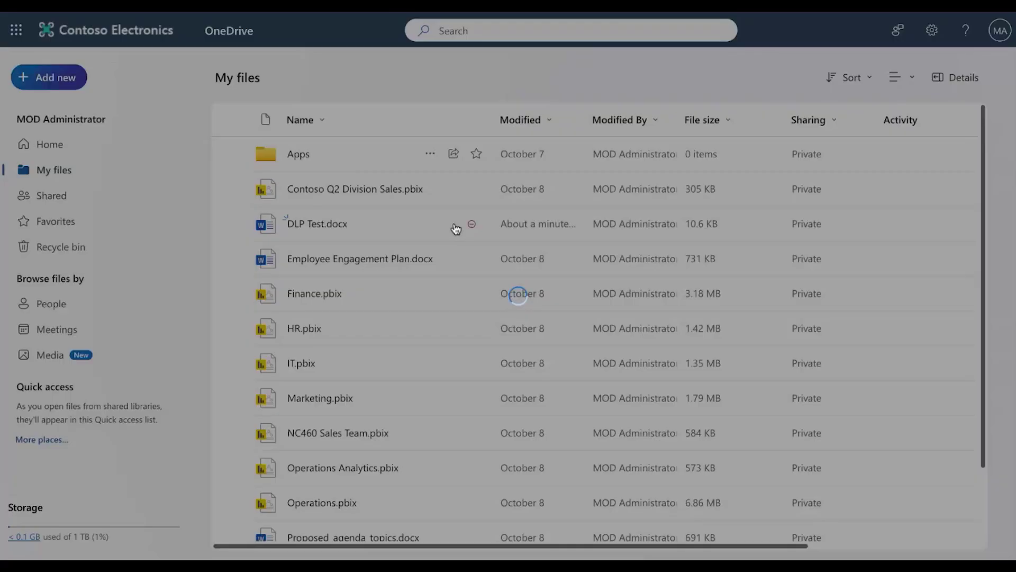
left_click(574, 300)
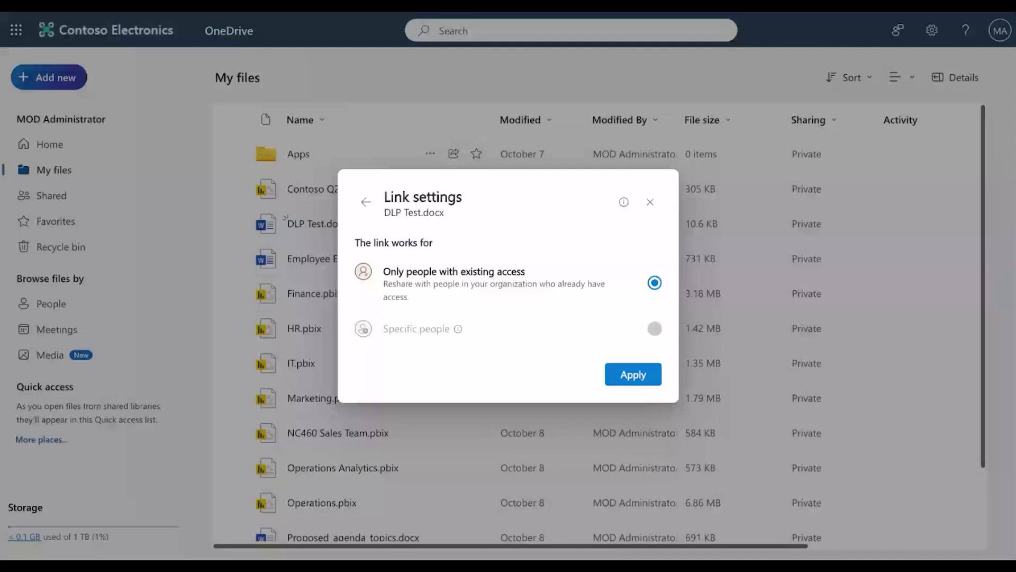
left_click(681, 297)
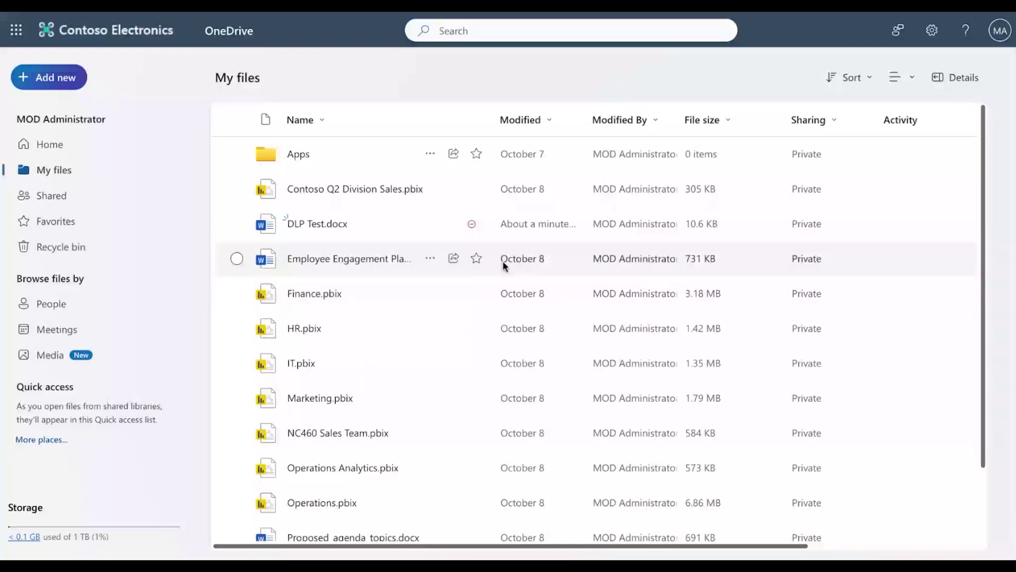
Step: Switch to Outlook and read the "Access Blocked: DLP Test" notice, highlighting the sensitive information types it lists
left_click(304, 167)
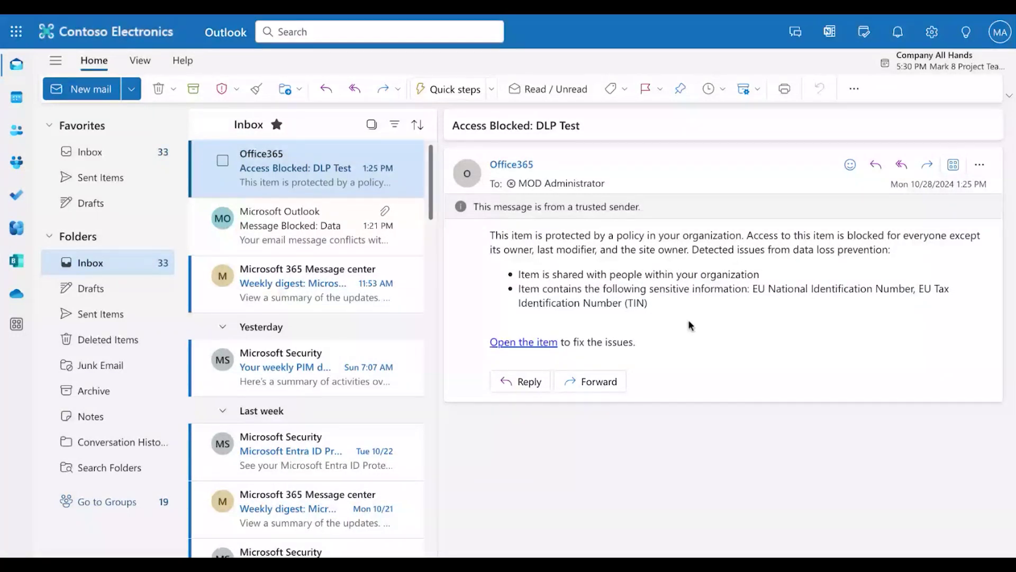
left_click_drag(689, 324, 634, 284)
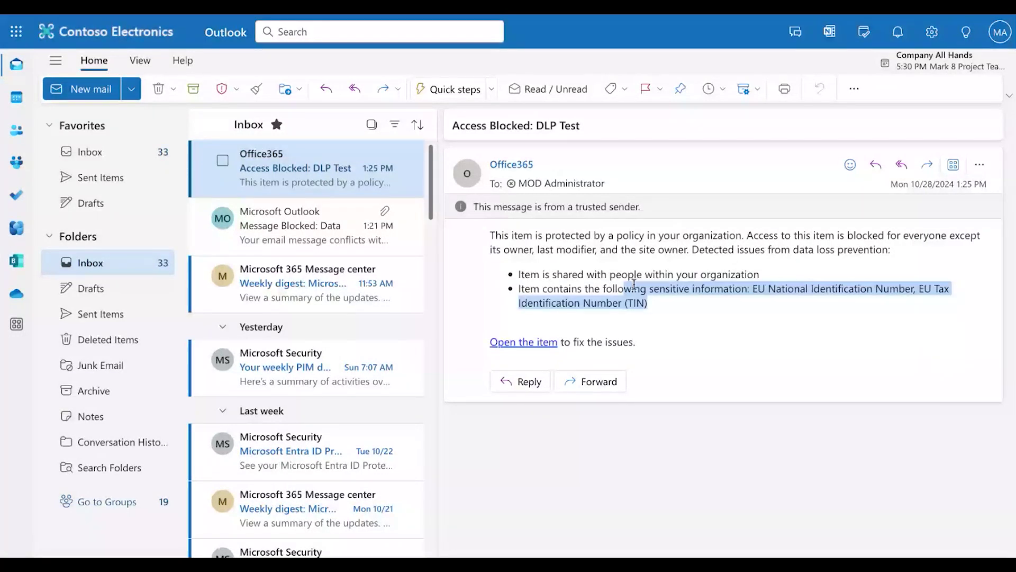
left_click(646, 350)
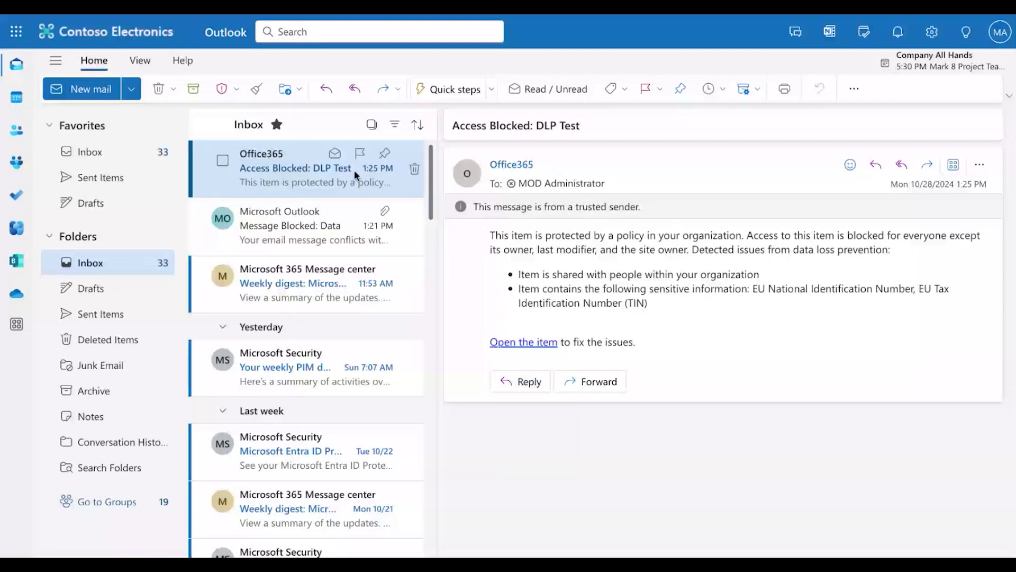
Step: Switch to Teams and dismiss the welcome and mobile app dialogs
left_click(16, 32)
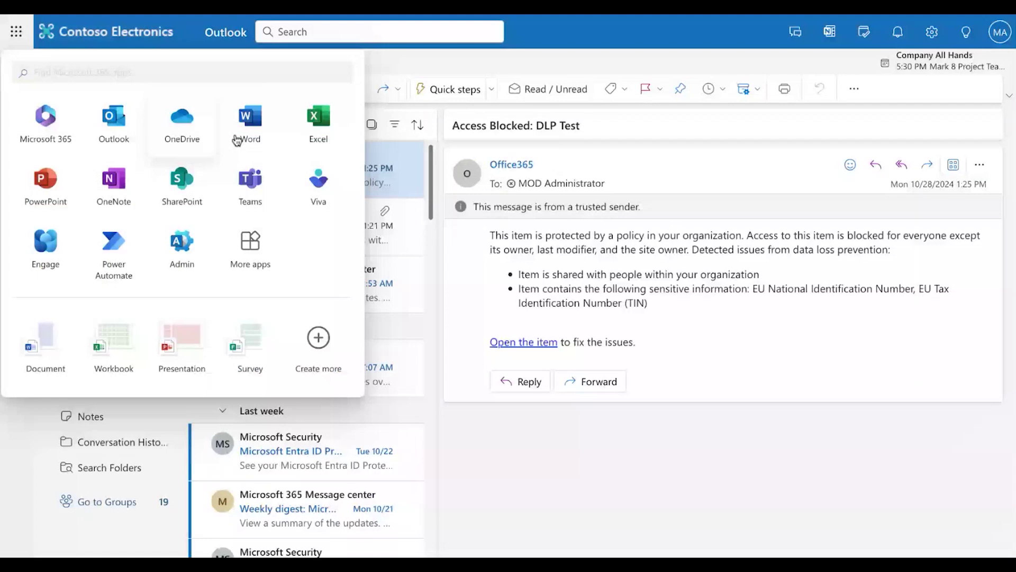
left_click(255, 190)
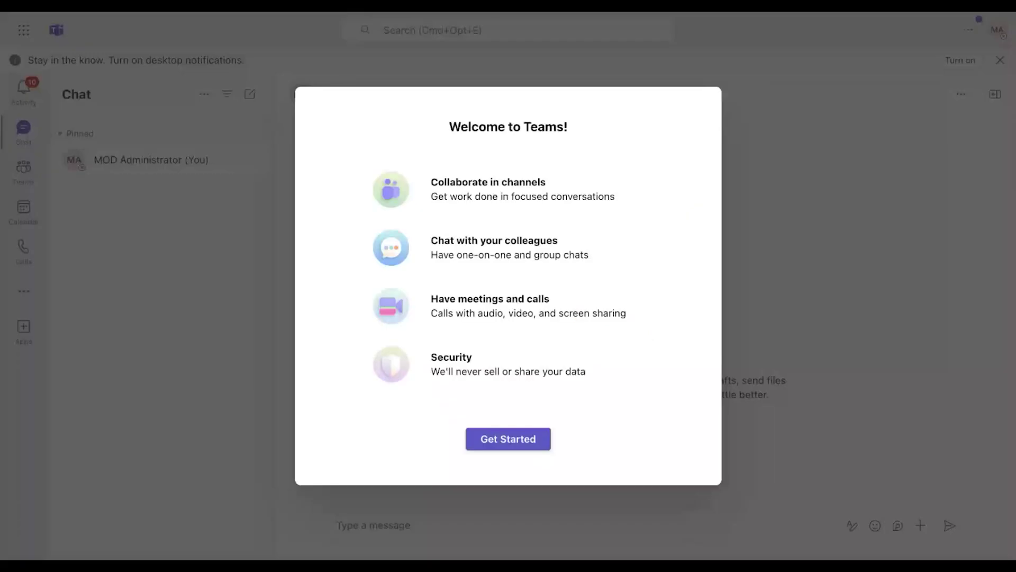
left_click(521, 444)
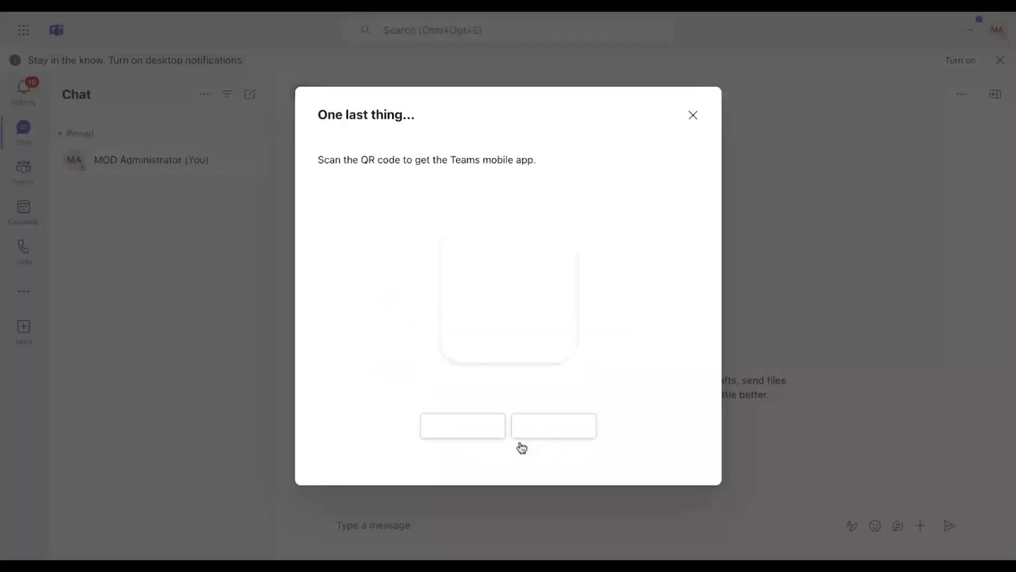
left_click(694, 116)
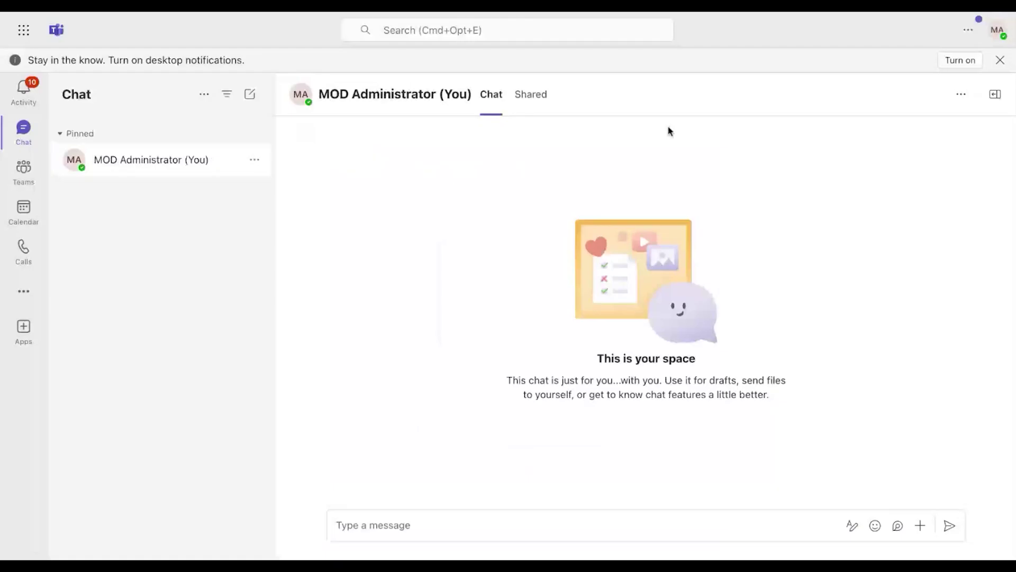
Step: Start a new chat with the colleague who was emailed and send a short greeting by name
left_click(253, 102)
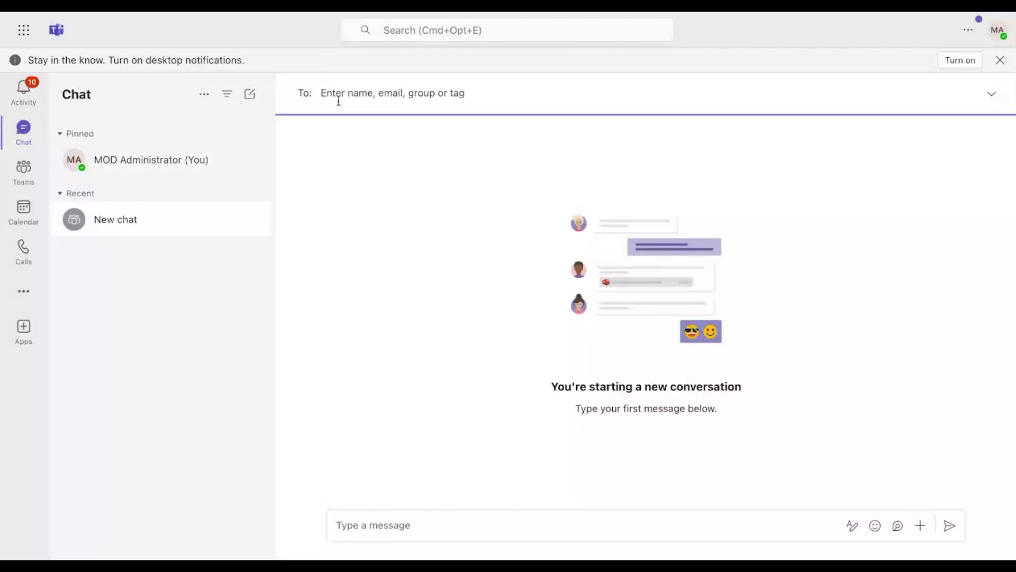
type("Alex")
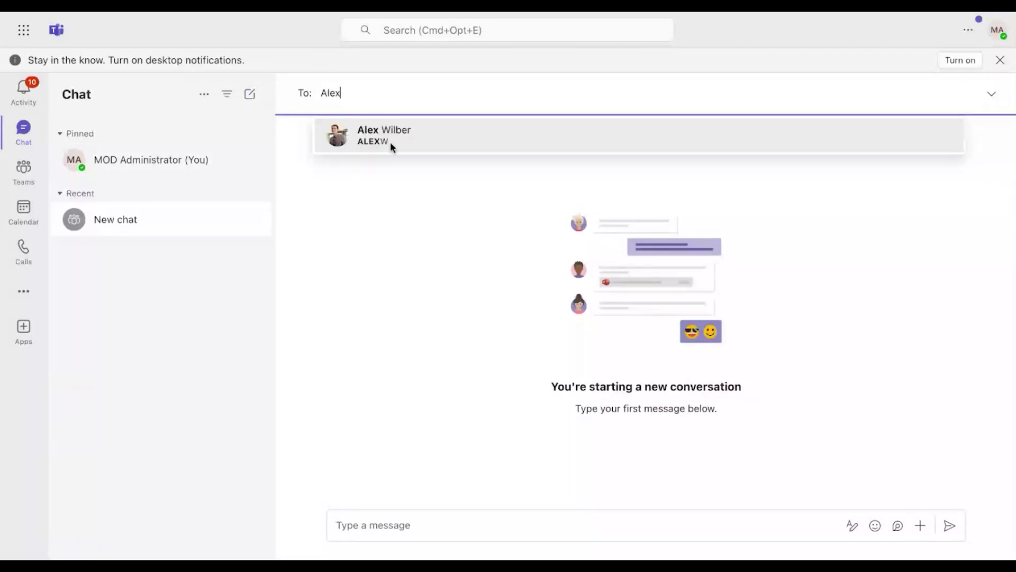
left_click(389, 137)
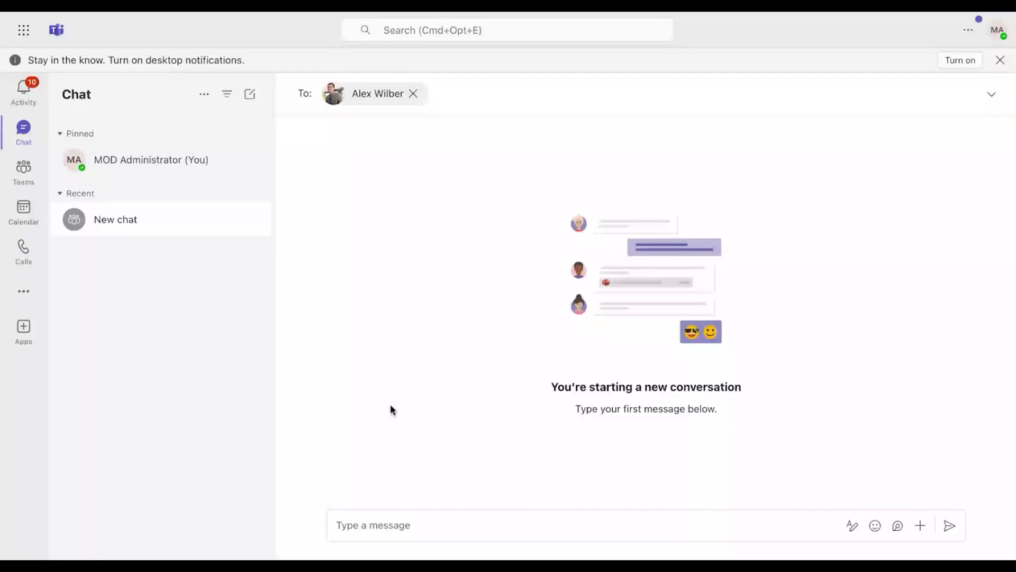
left_click(376, 530)
type("Hi Al")
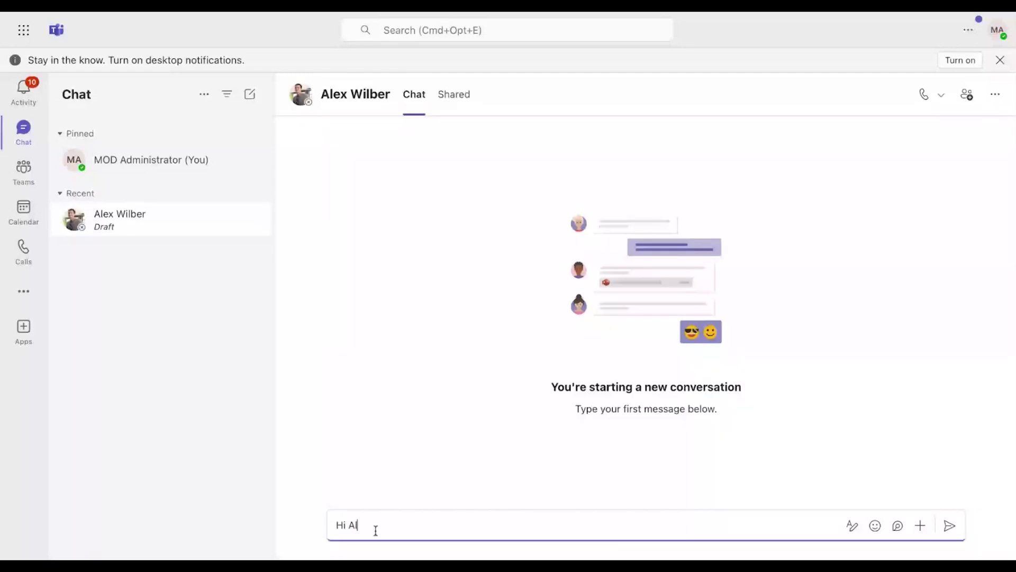
type("ex")
key("Return")
Step: Send the sample ID number in the chat, and switch back to the data loss prevention policies in Microsoft Purview
type("1234567")
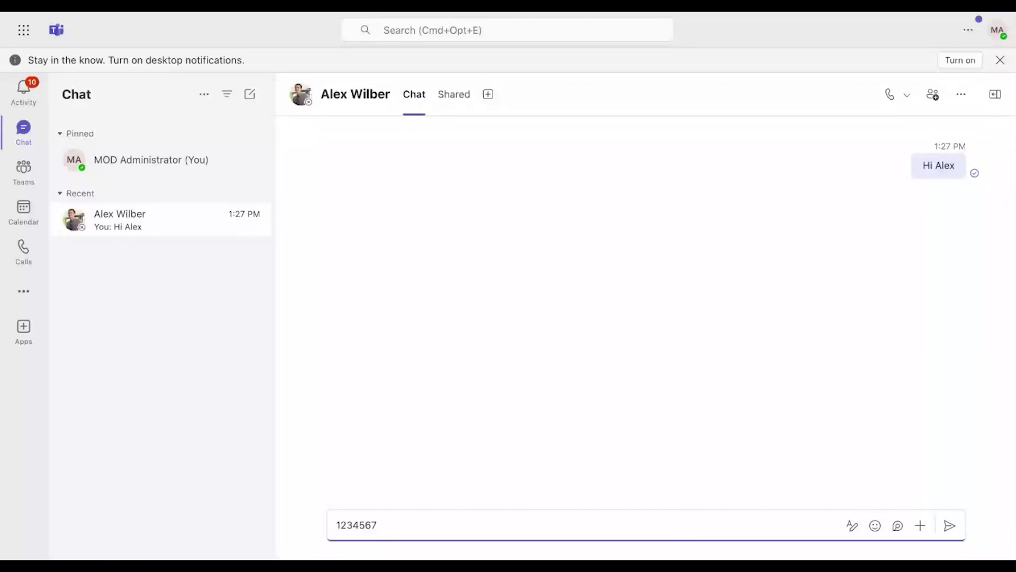
type("FA")
key("Return")
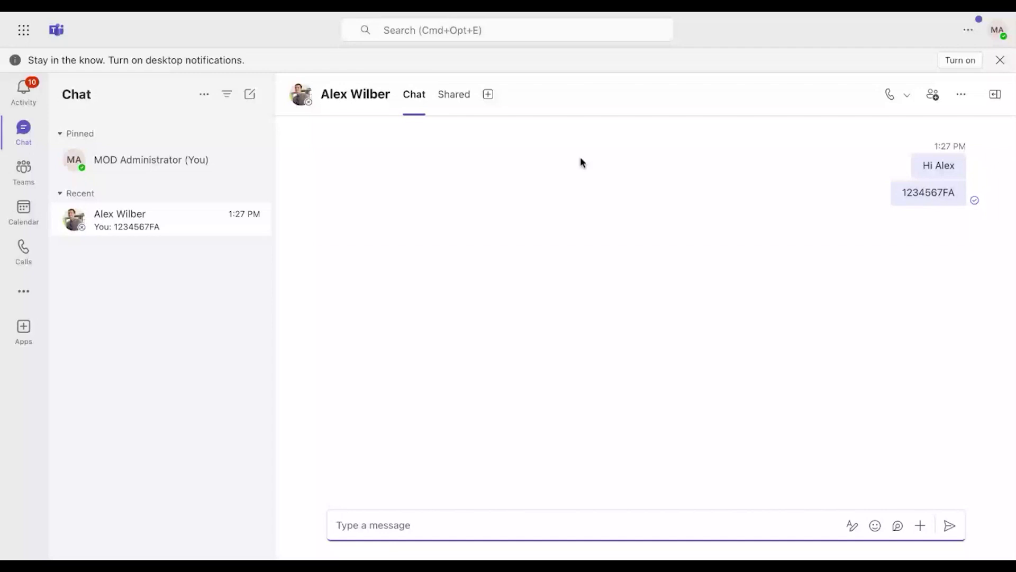
left_click(740, 263)
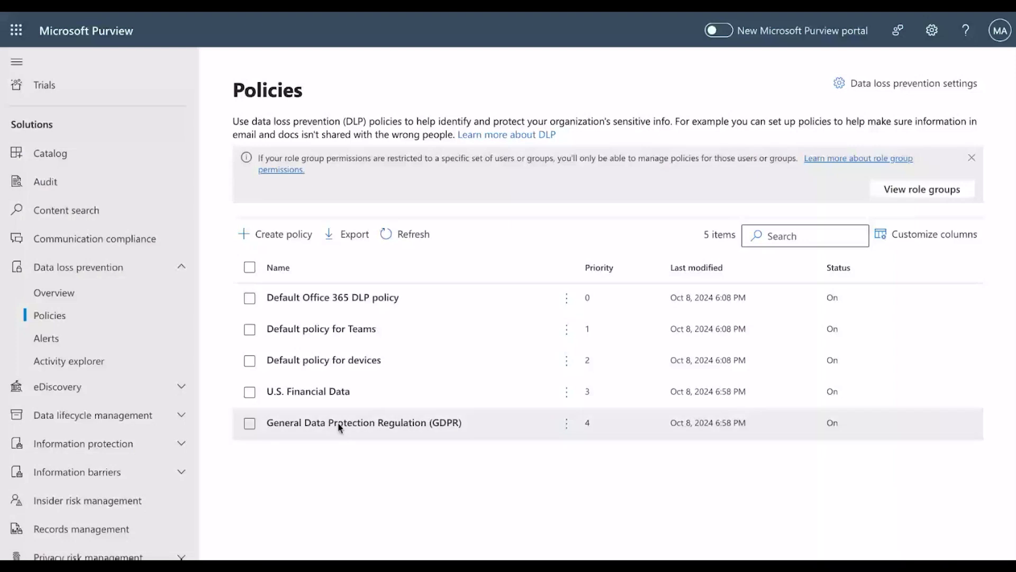
Step: Open the General Data Protection Regulation (GDPR) policy for editing and proceed past its name and admin units to the locations
left_click(545, 435)
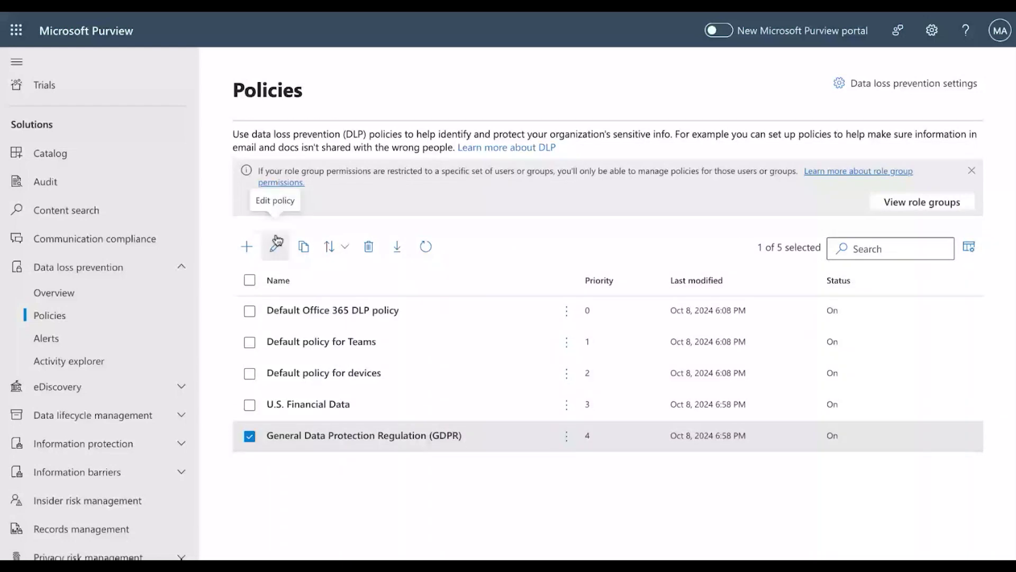
left_click(276, 243)
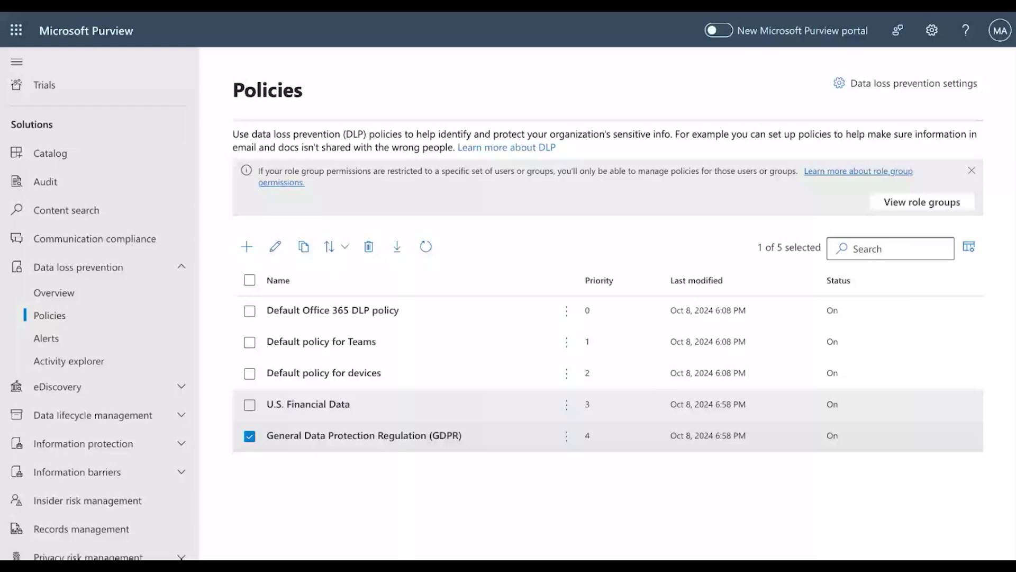
scroll(550, 249, "down", 1)
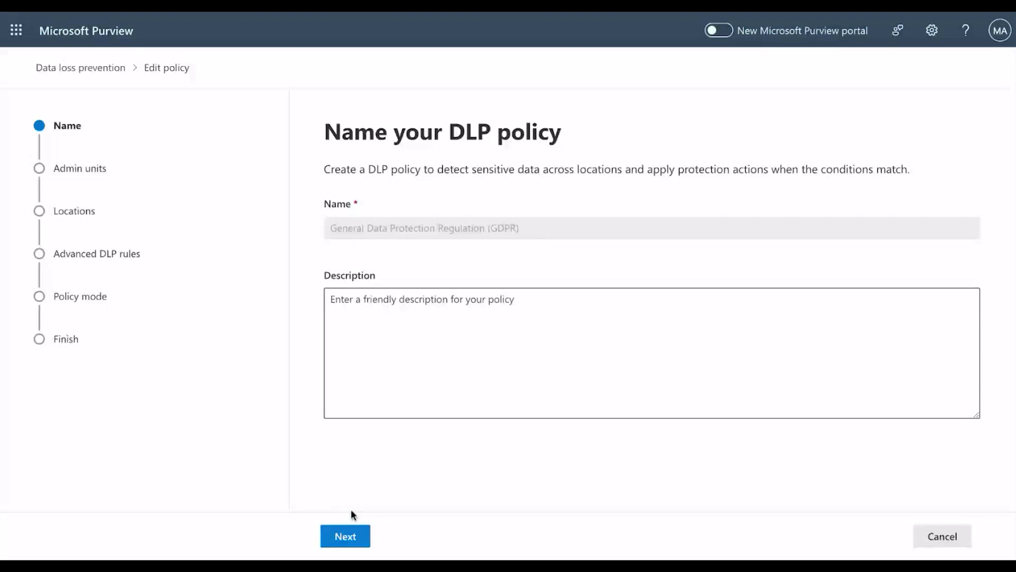
left_click(345, 537)
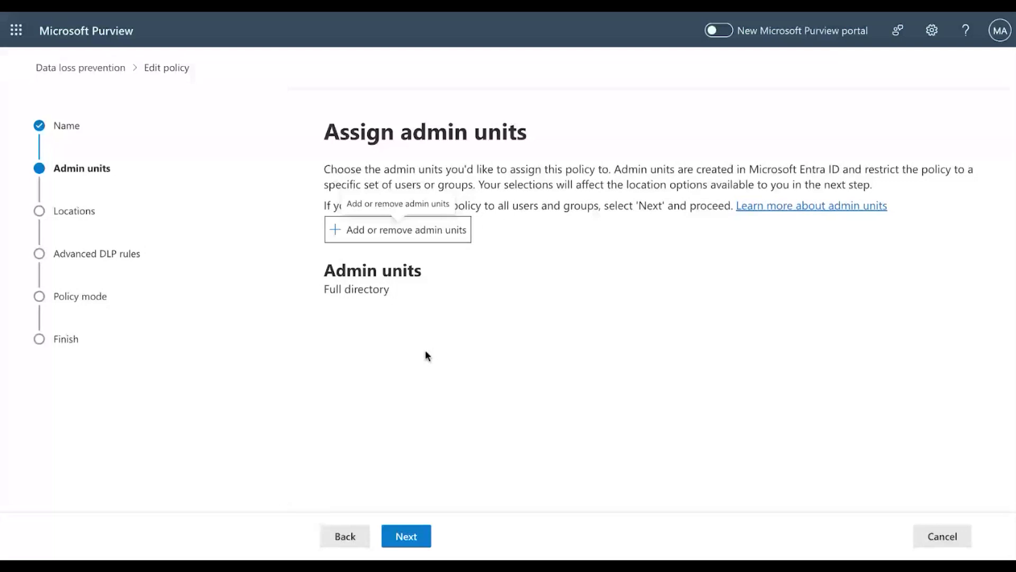
left_click(408, 536)
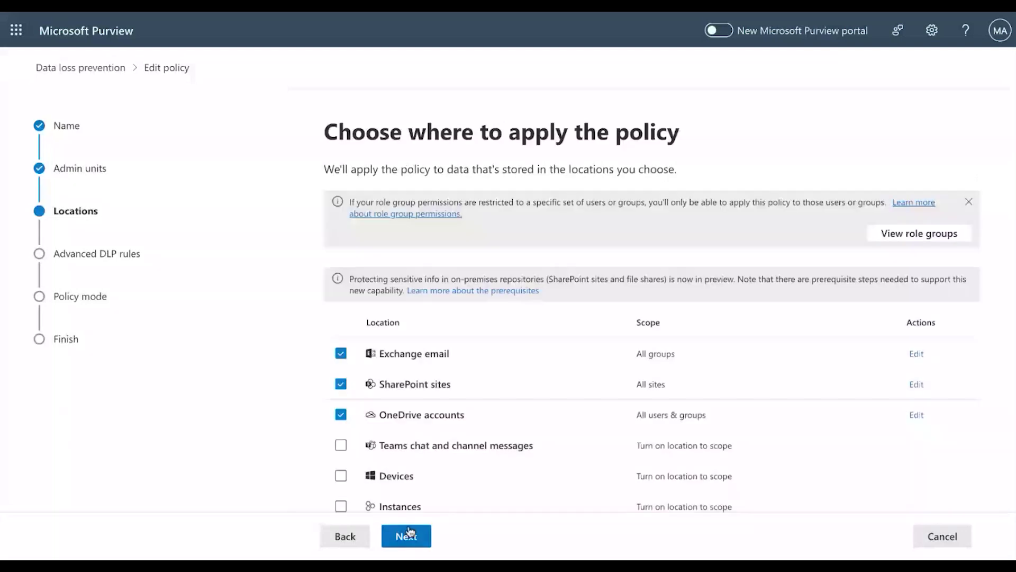
Step: Add Teams chat and channel messages to the policy's locations, keep the remaining settings, and submit the updated policy
scroll(436, 288, "down", 2)
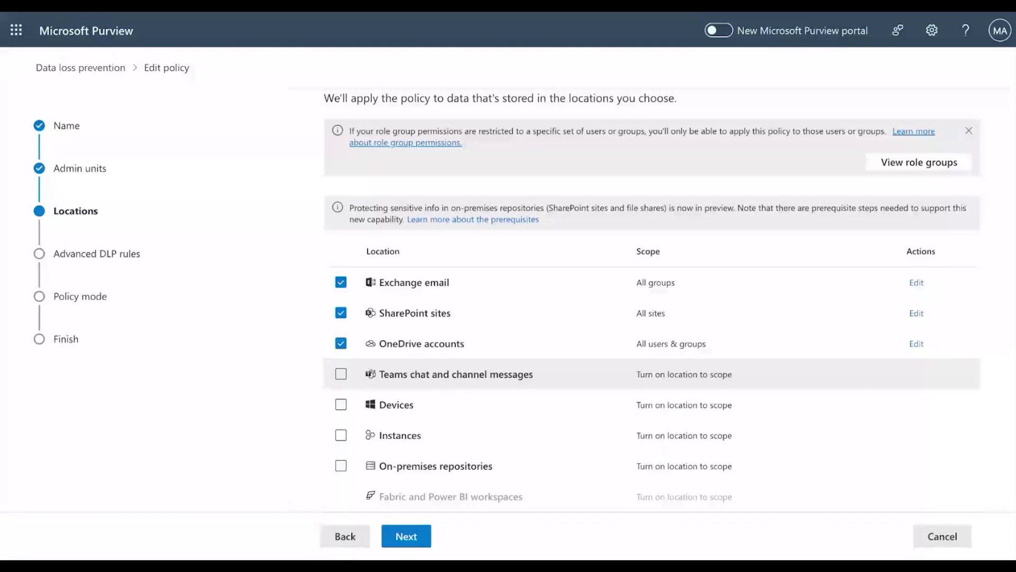
left_click(342, 374)
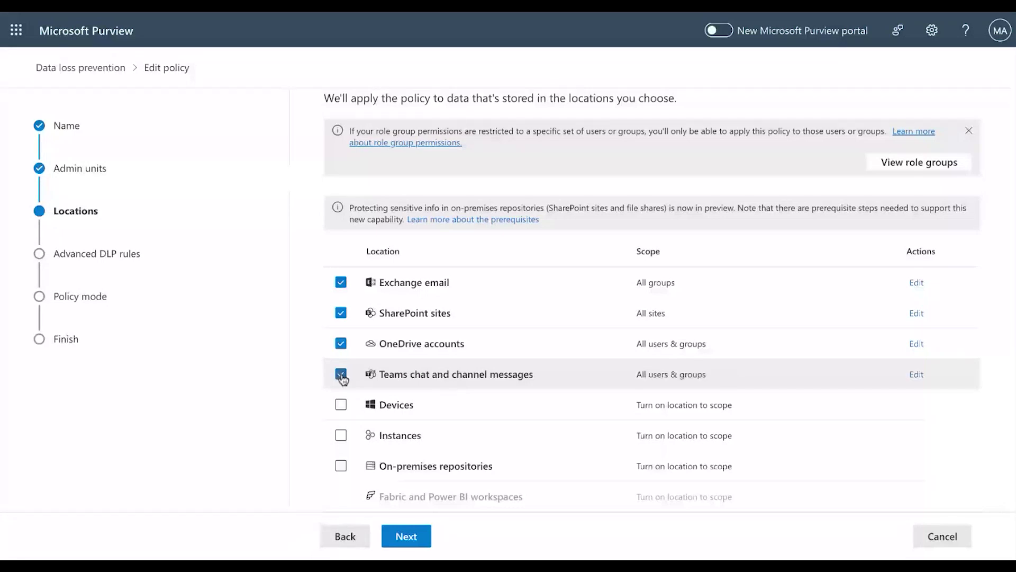
left_click(418, 541)
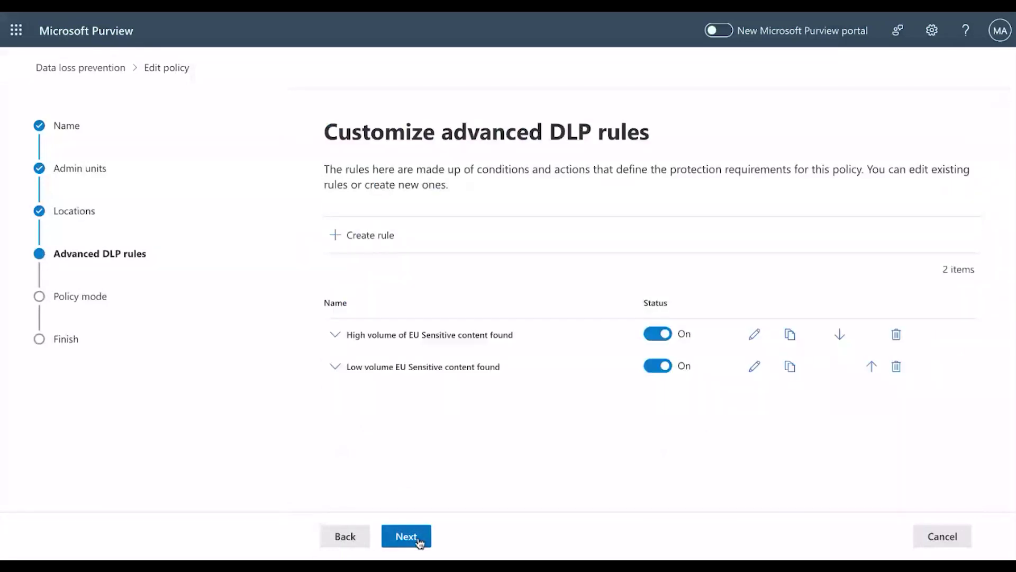
left_click(419, 541)
left_click(418, 541)
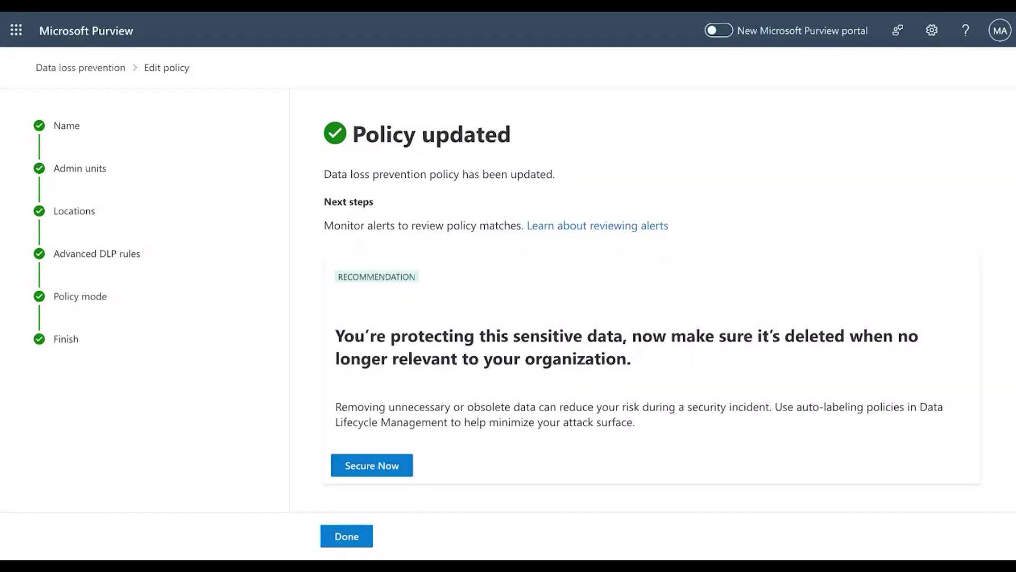
left_click(349, 539)
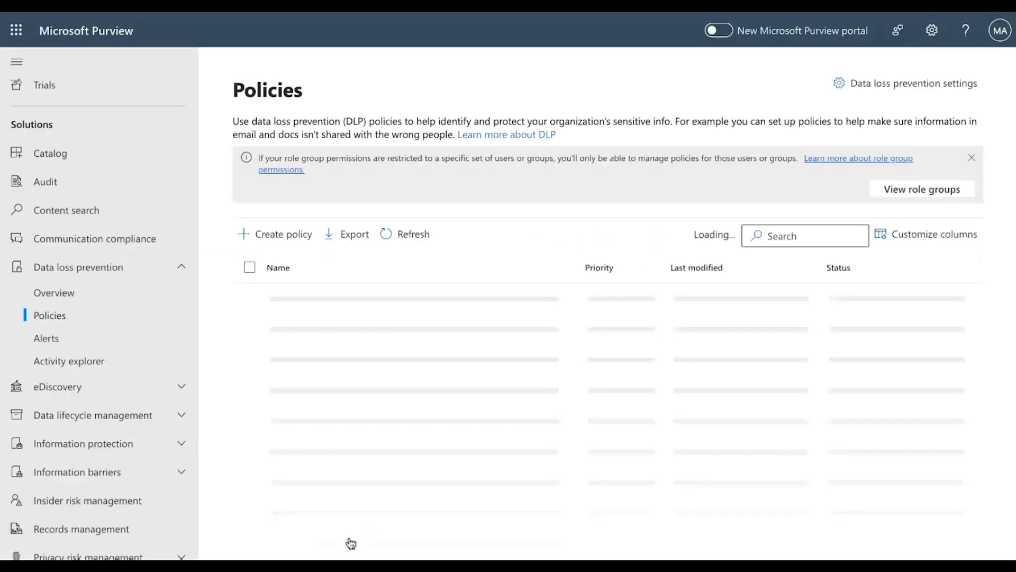
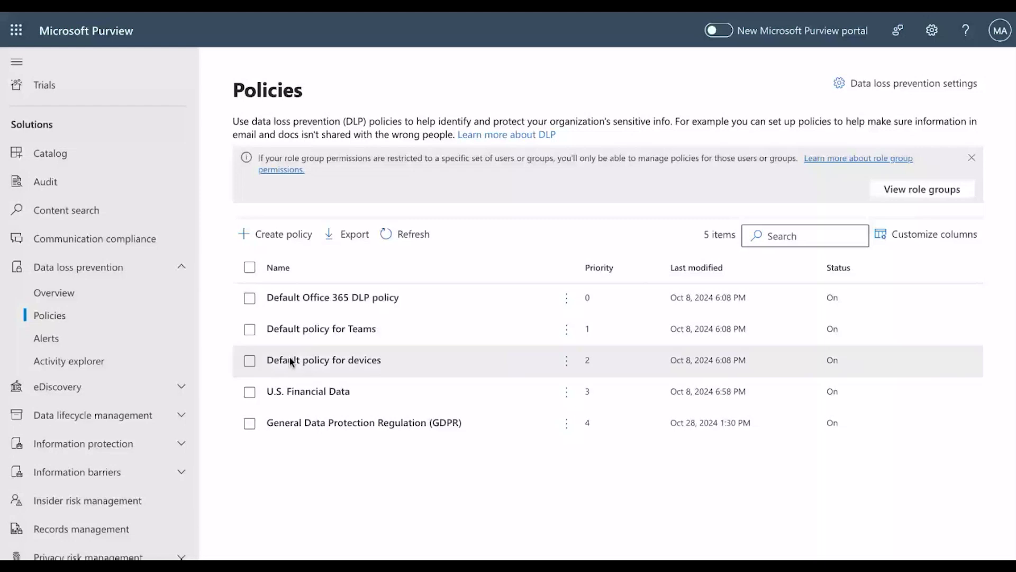
Step: Start creating a new data loss prevention policy and browse the regulation templates in the Financial category
left_click(286, 241)
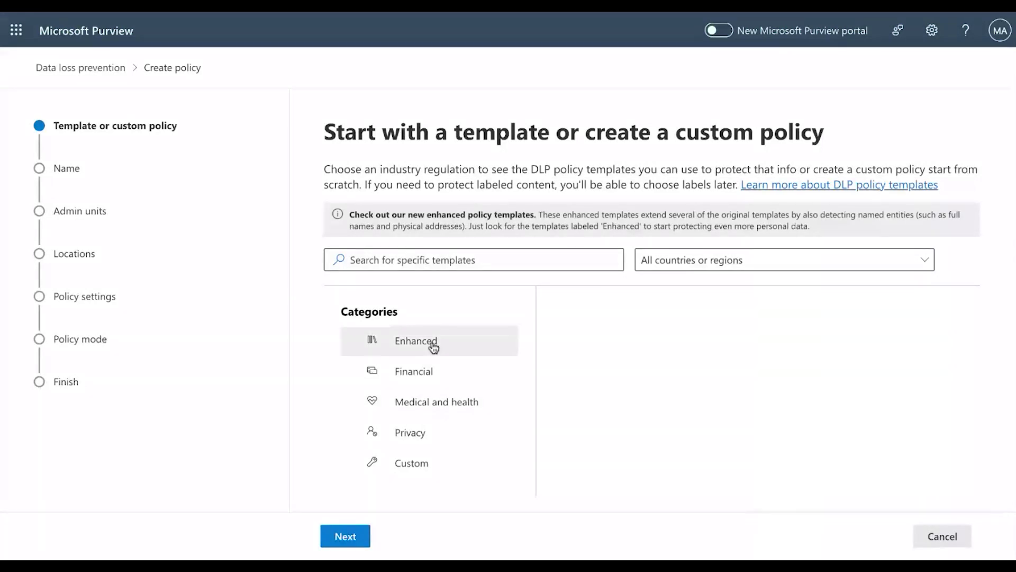
left_click(422, 438)
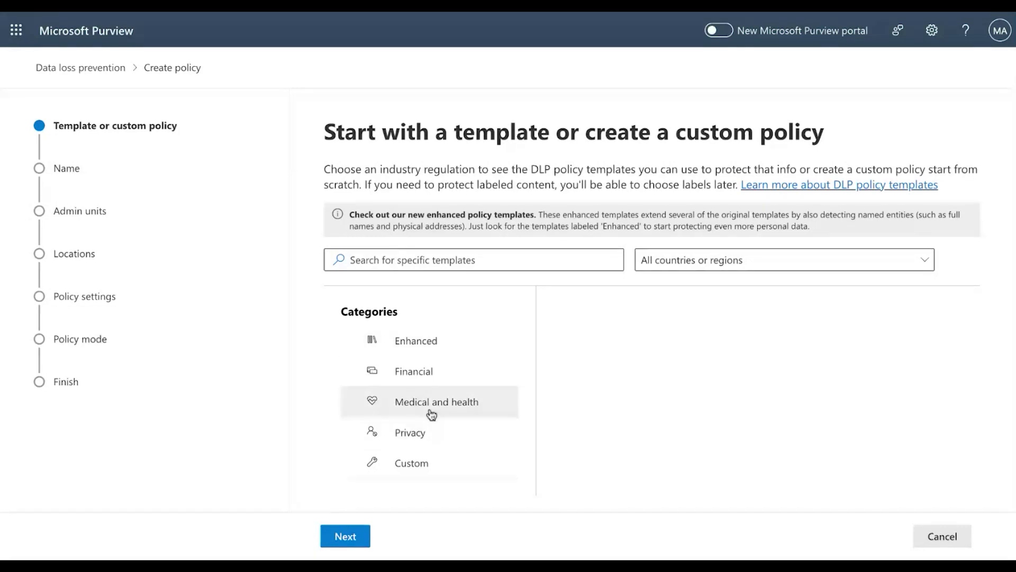
left_click(436, 374)
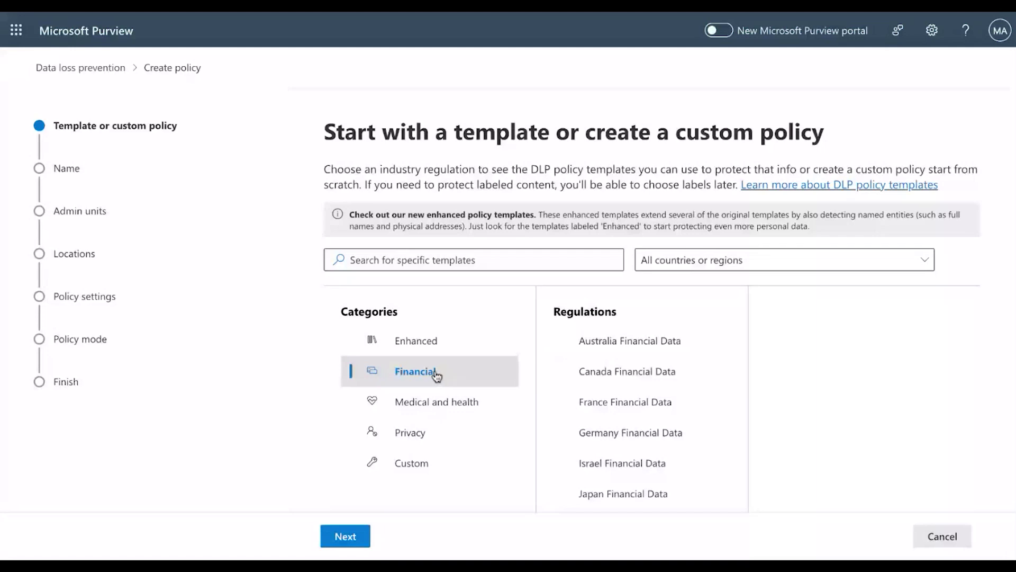
scroll(780, 451, "down", 2)
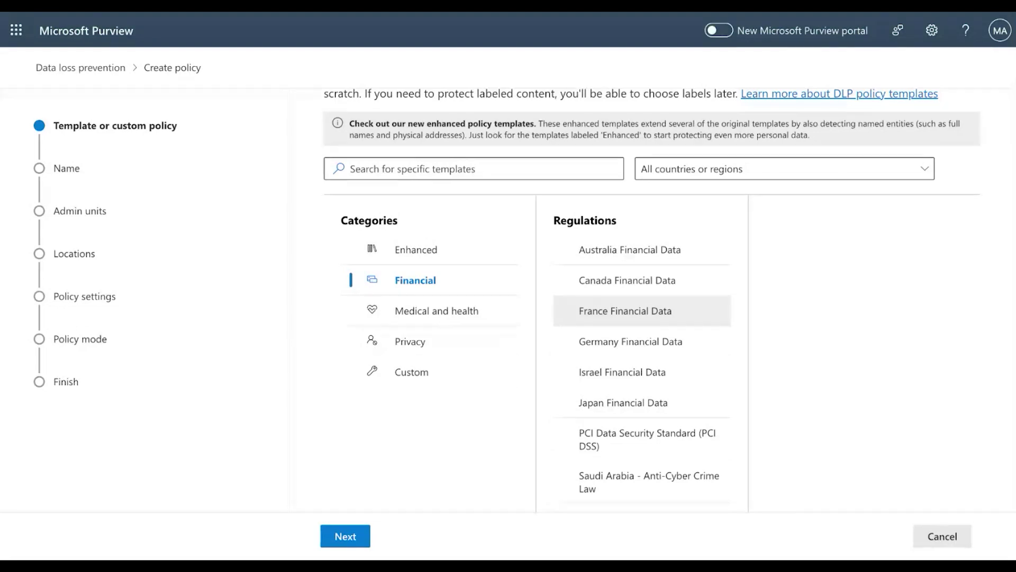
scroll(555, 355, "down", 1)
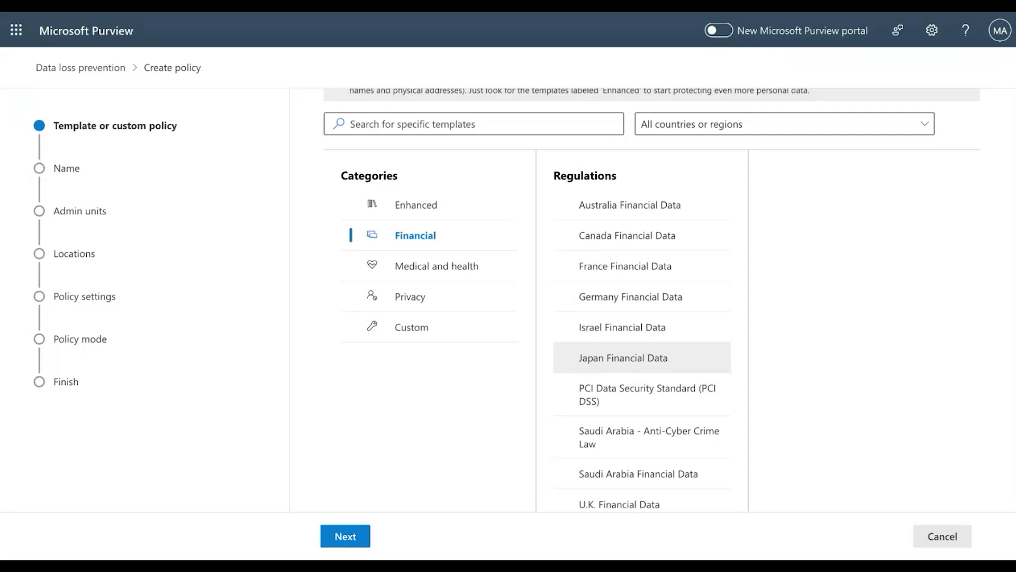
Step: Compare the Enhanced and Financial templates, and highlight the information types protected by the U.S. Financial Data template
left_click(415, 210)
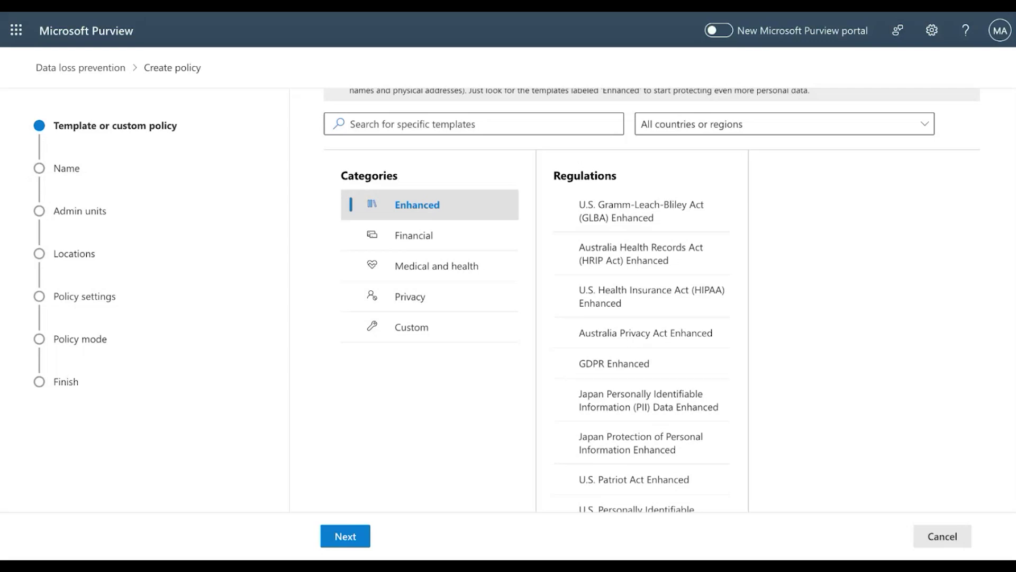
left_click(425, 244)
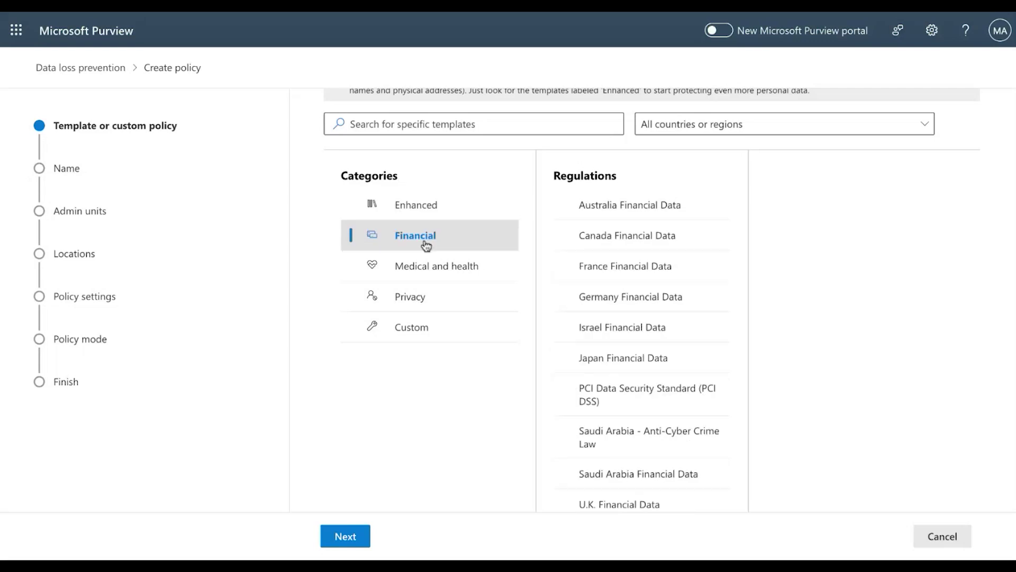
scroll(717, 402, "down", 3)
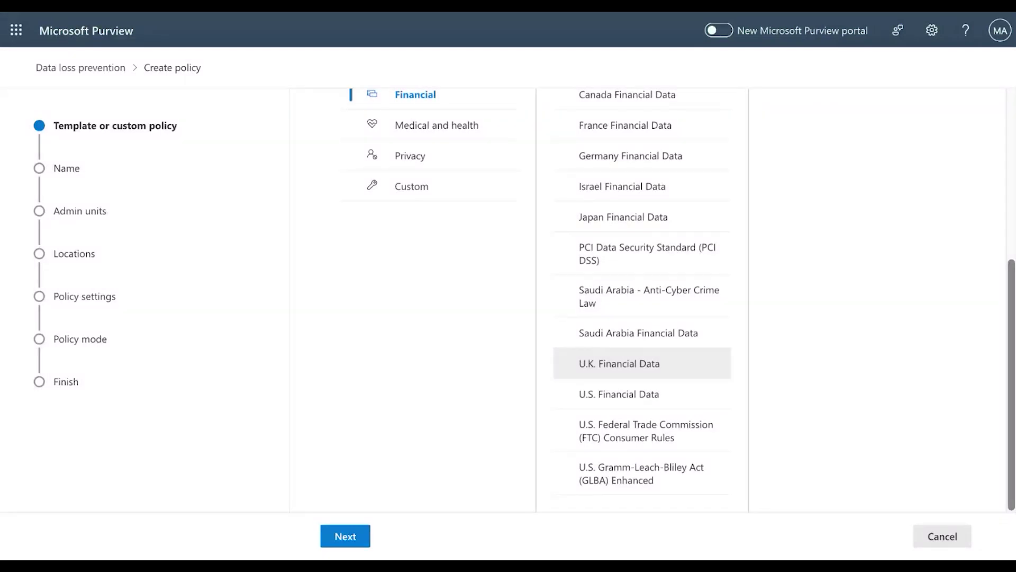
left_click(674, 393)
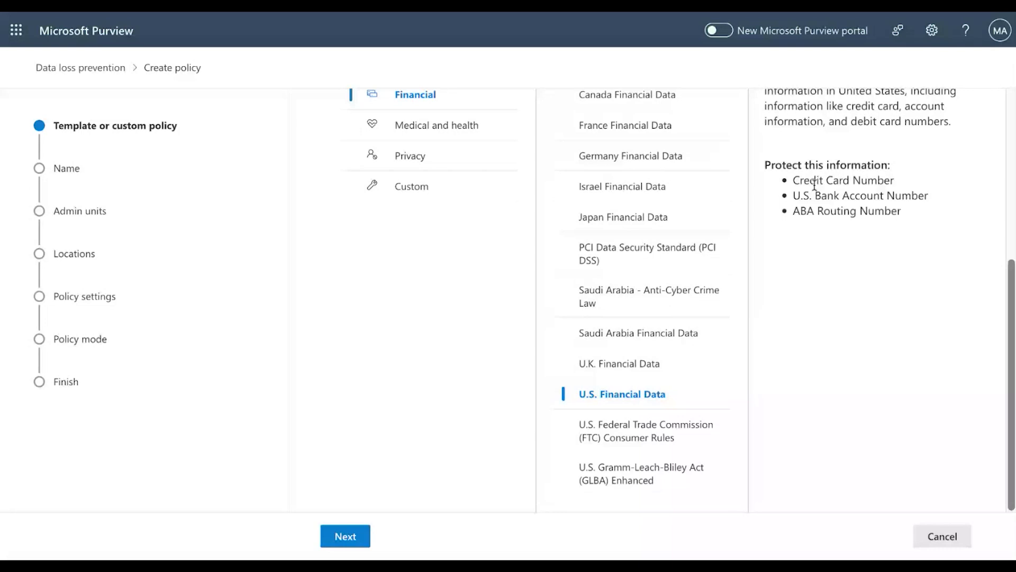
left_click_drag(793, 181, 832, 241)
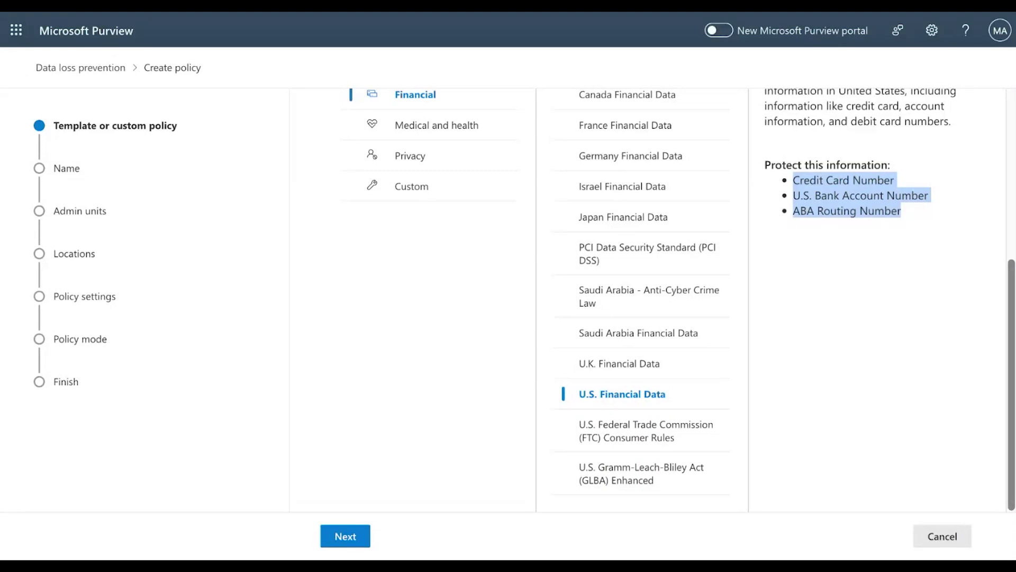
Step: Browse the Privacy category's templates and view the details of the U.K. Data Protection Act template
scroll(413, 275, "up", 2)
left_click(413, 275)
scroll(641, 432, "down", 5)
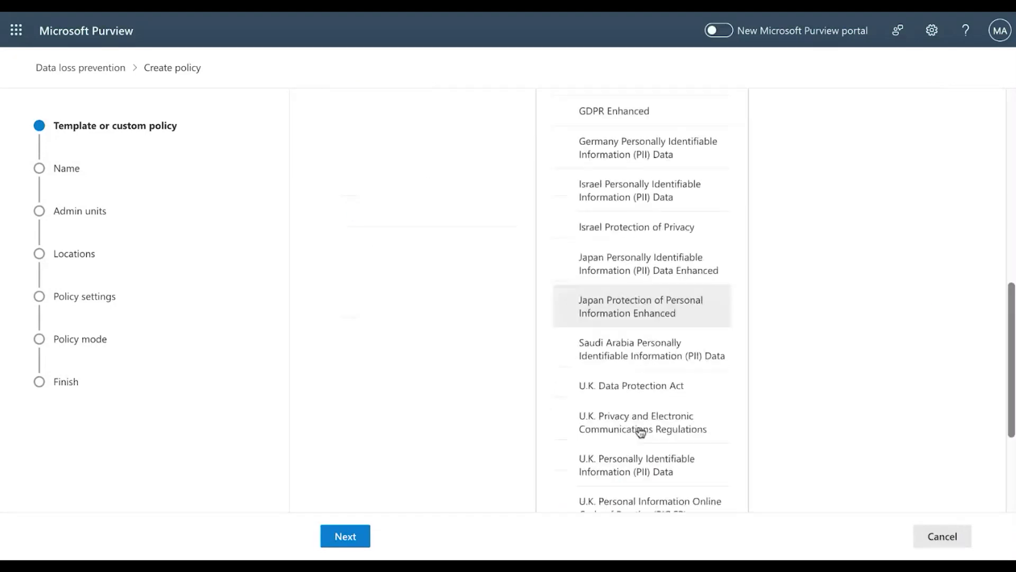
scroll(641, 432, "down", 2)
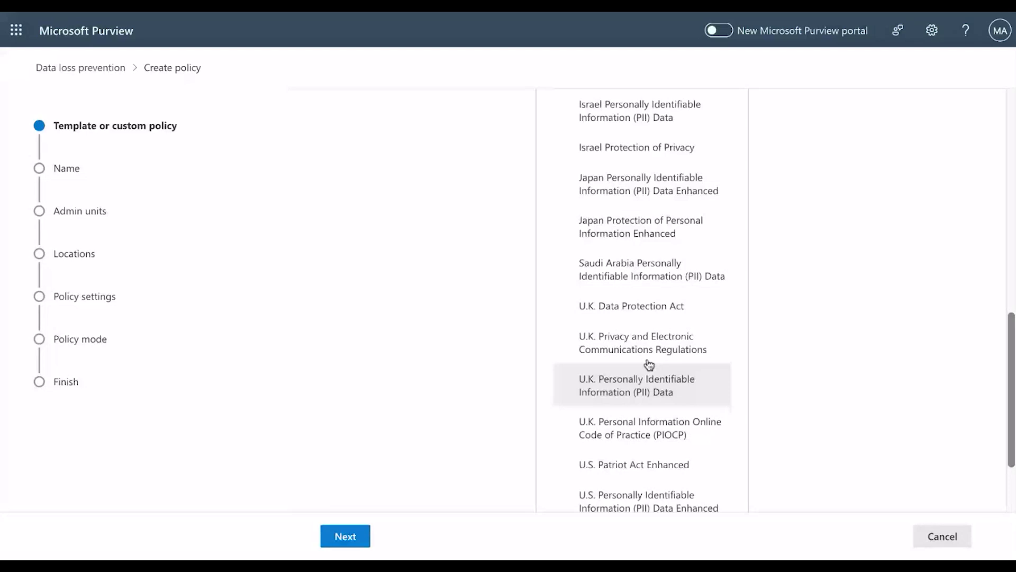
left_click(683, 307)
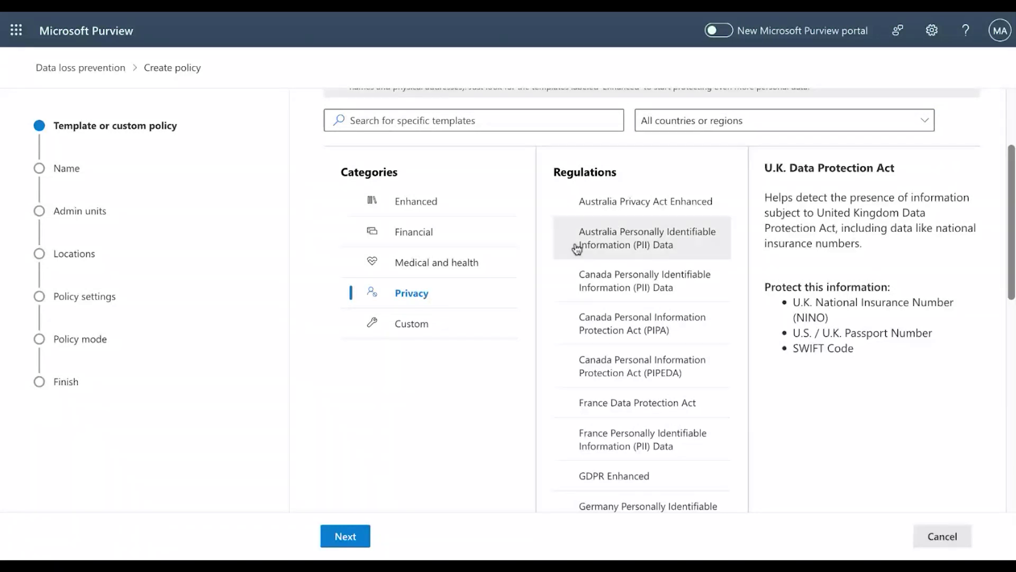
Step: Select the GDPR Enhanced template from the Enhanced category
left_click(409, 206)
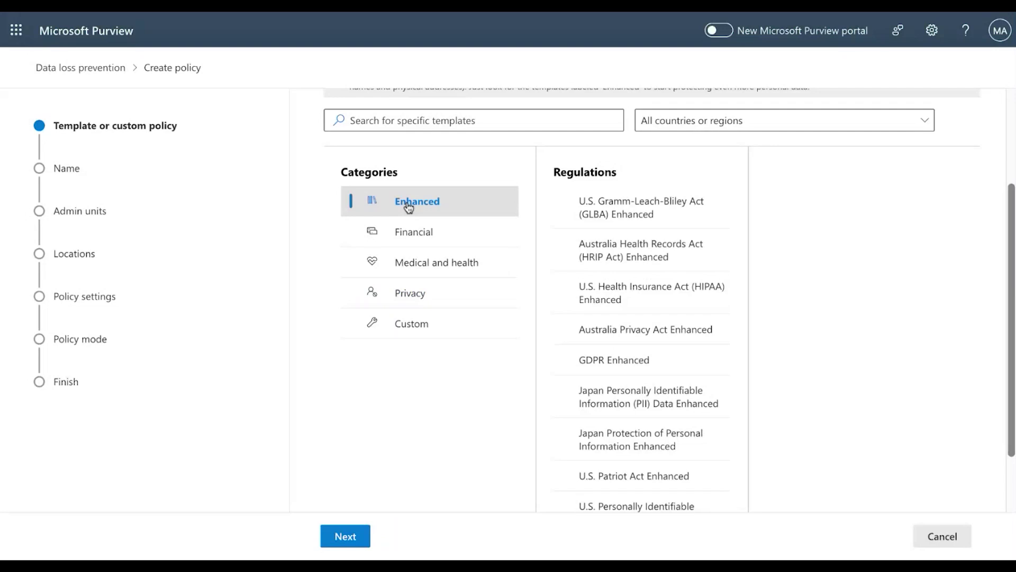
scroll(622, 286, "down", 2)
left_click(622, 286)
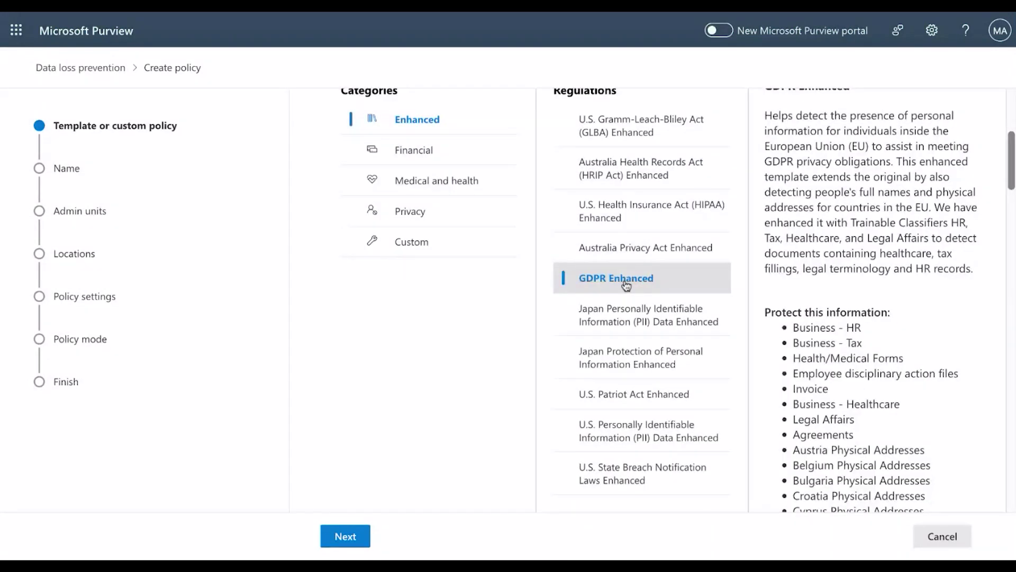
Step: Examine the GDPR Enhanced template's description and its full list of protected information types
scroll(969, 416, "down", 3)
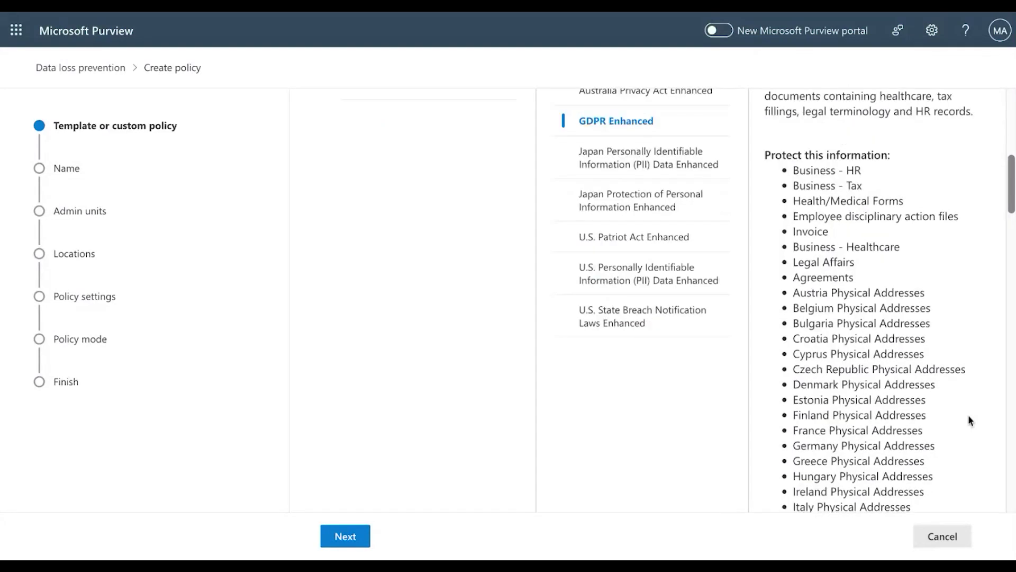
scroll(969, 416, "down", 5)
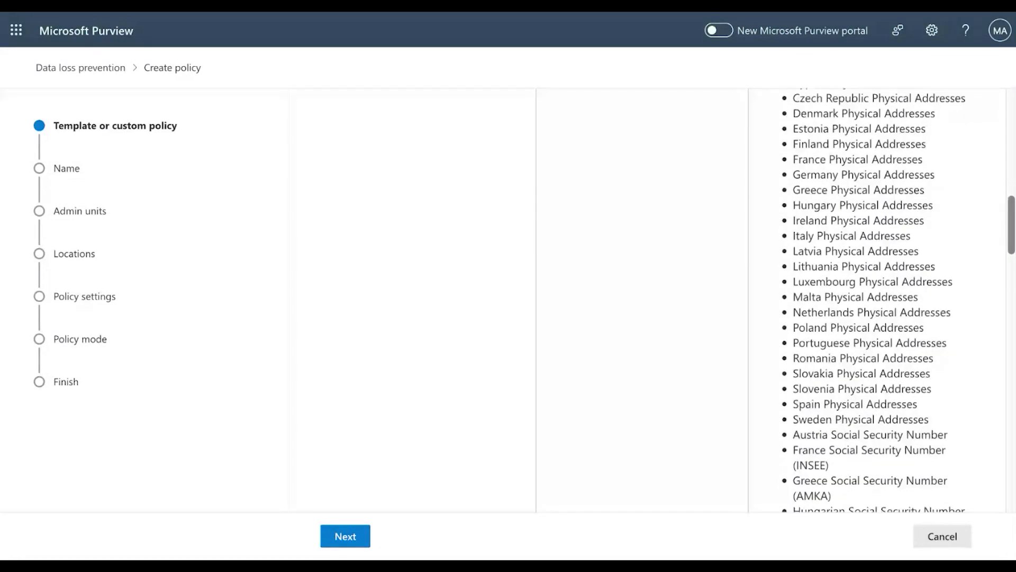
scroll(879, 299, "down", 5)
scroll(879, 299, "down", 2)
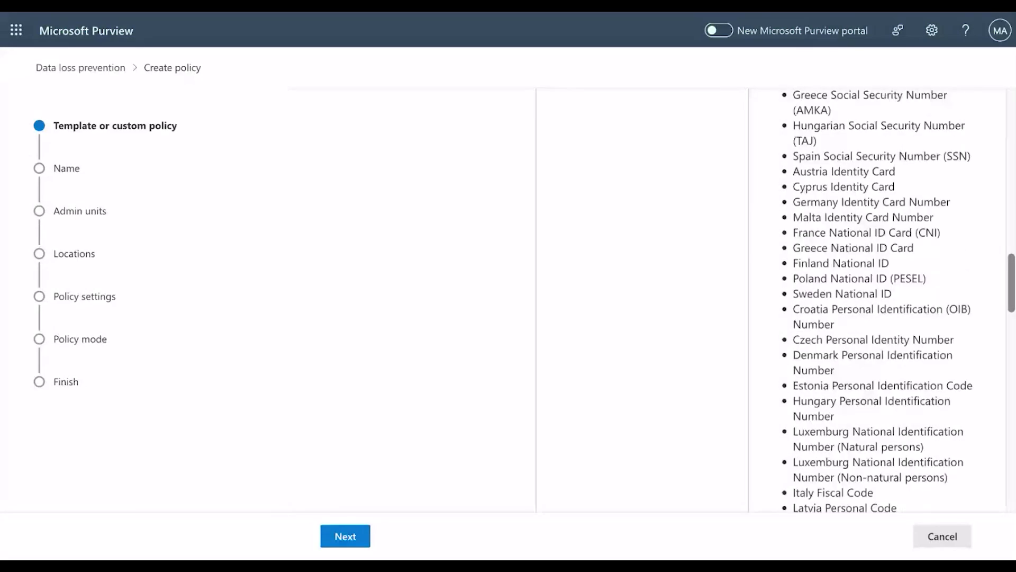
scroll(878, 299, "down", 2)
scroll(820, 432, "down", 3)
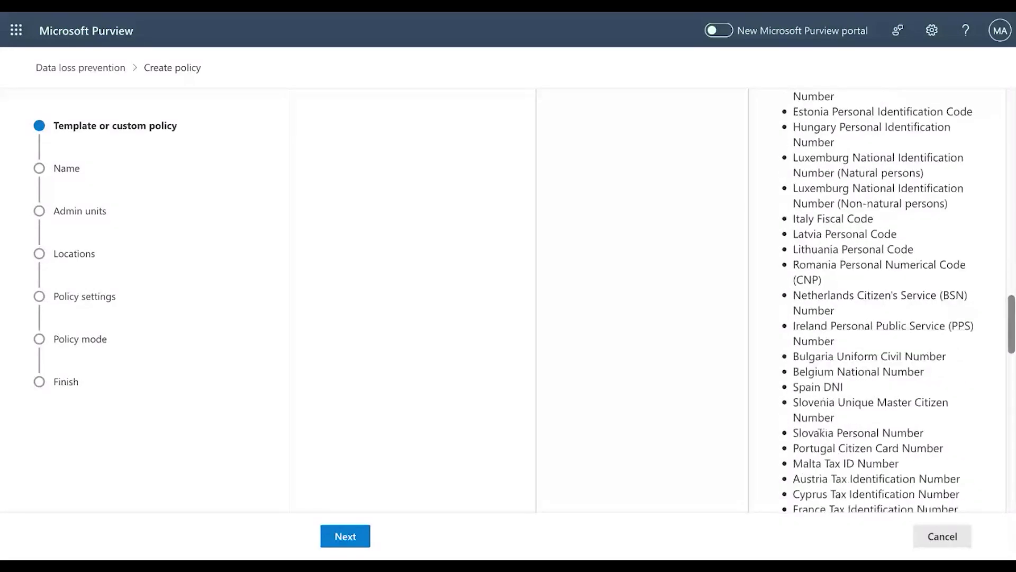
scroll(819, 433, "down", 3)
scroll(819, 432, "down", 3)
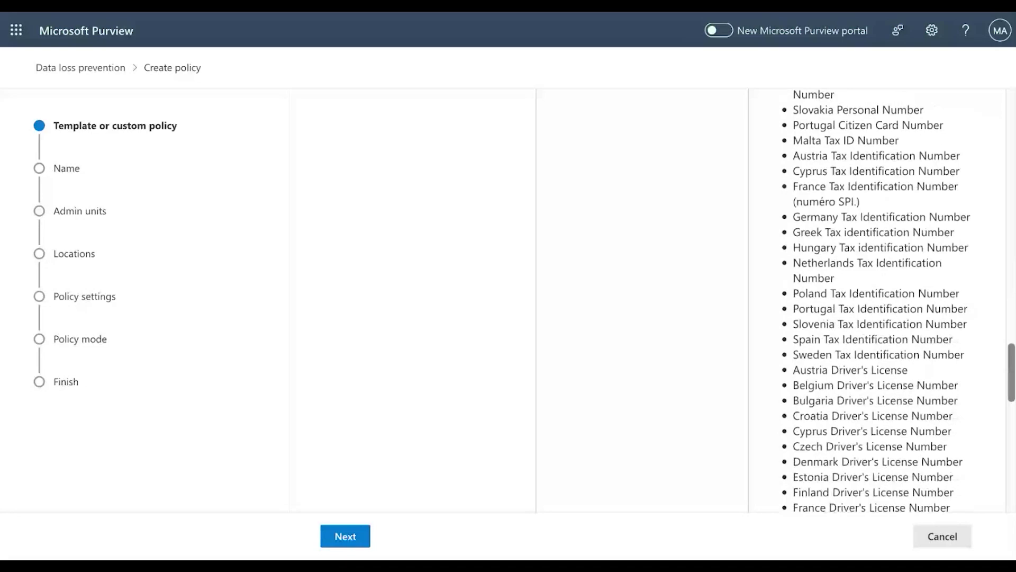
scroll(819, 432, "down", 2)
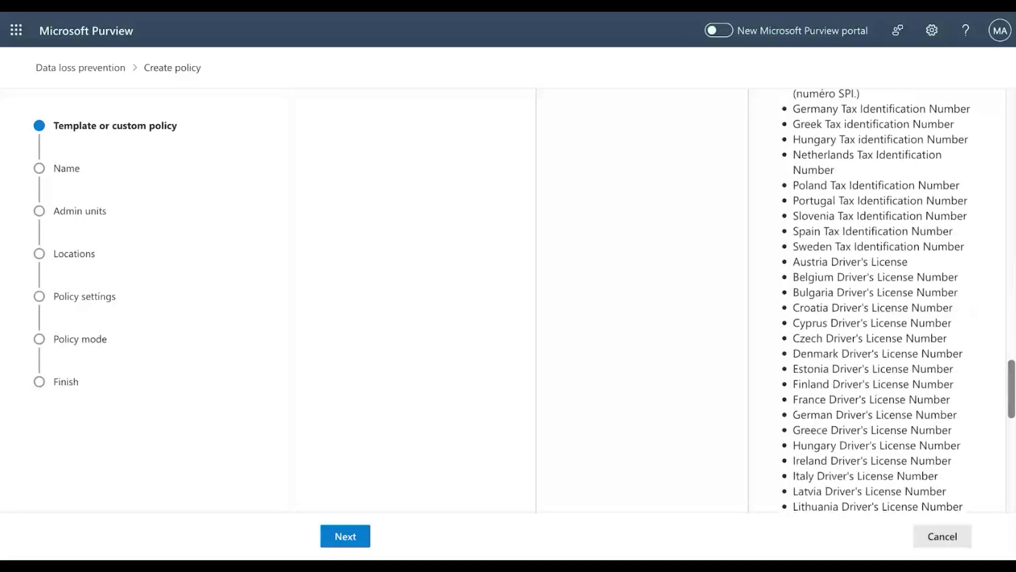
scroll(877, 300, "down", 5)
scroll(937, 364, "down", 3)
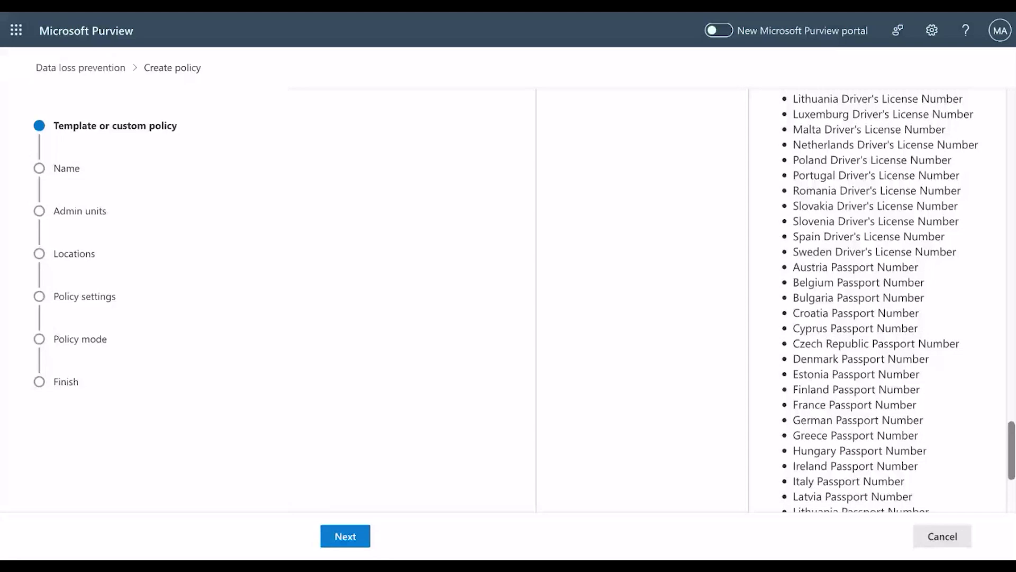
scroll(877, 300, "up", 20)
scroll(877, 300, "up", 3)
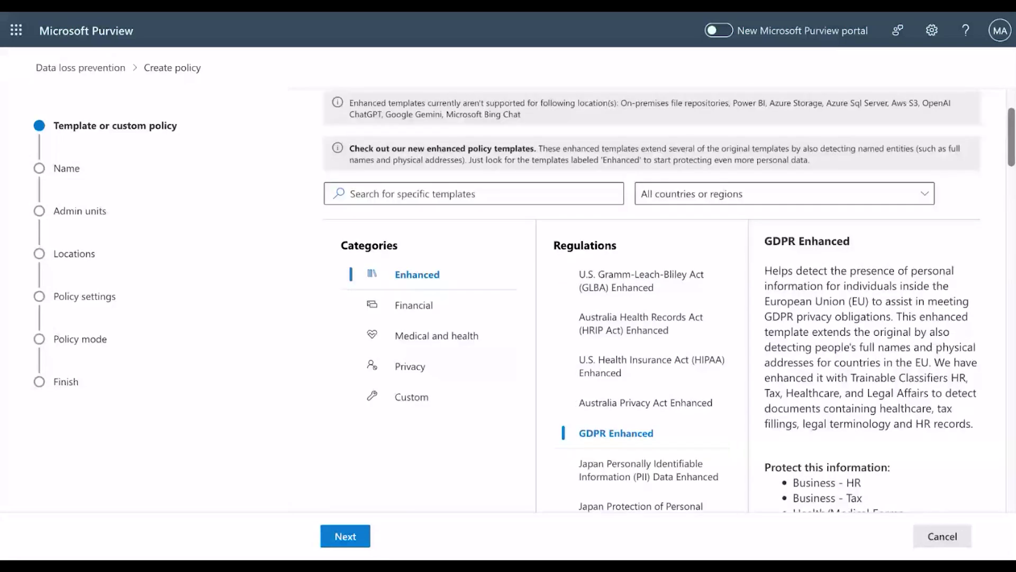
scroll(619, 309, "down", 3)
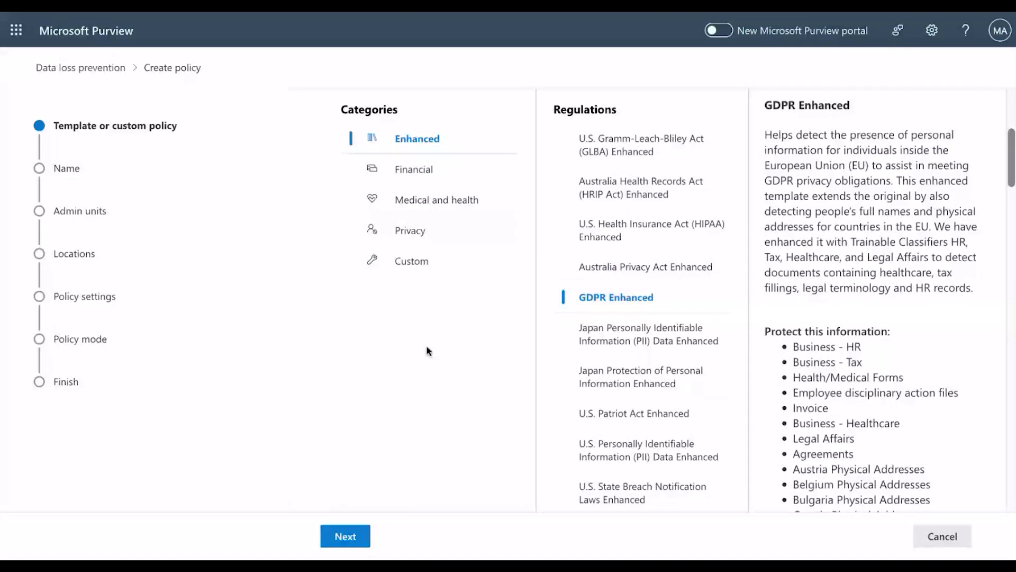
Step: Choose the Custom policy template from the Custom category and proceed to naming the policy
left_click(413, 265)
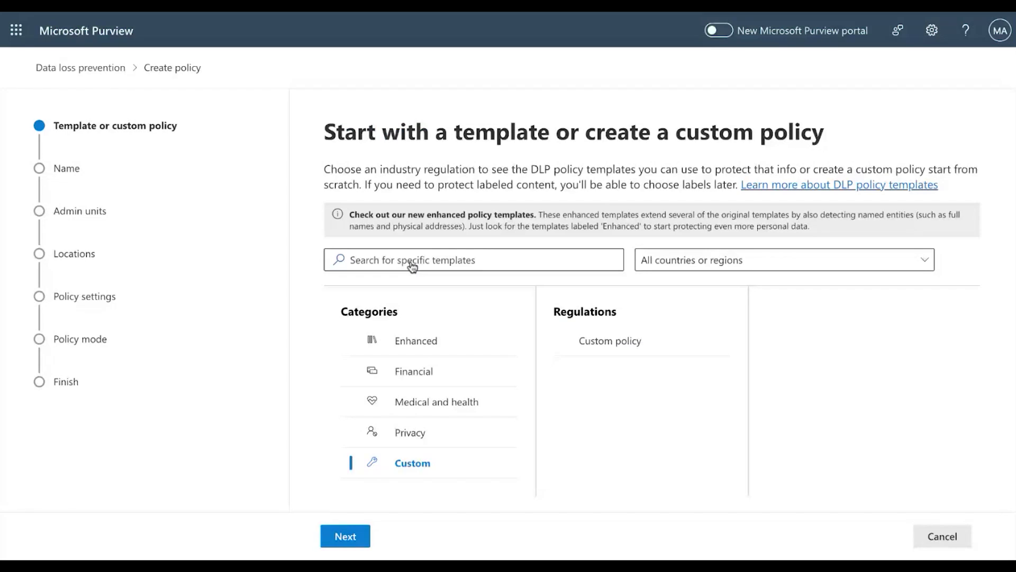
left_click(622, 347)
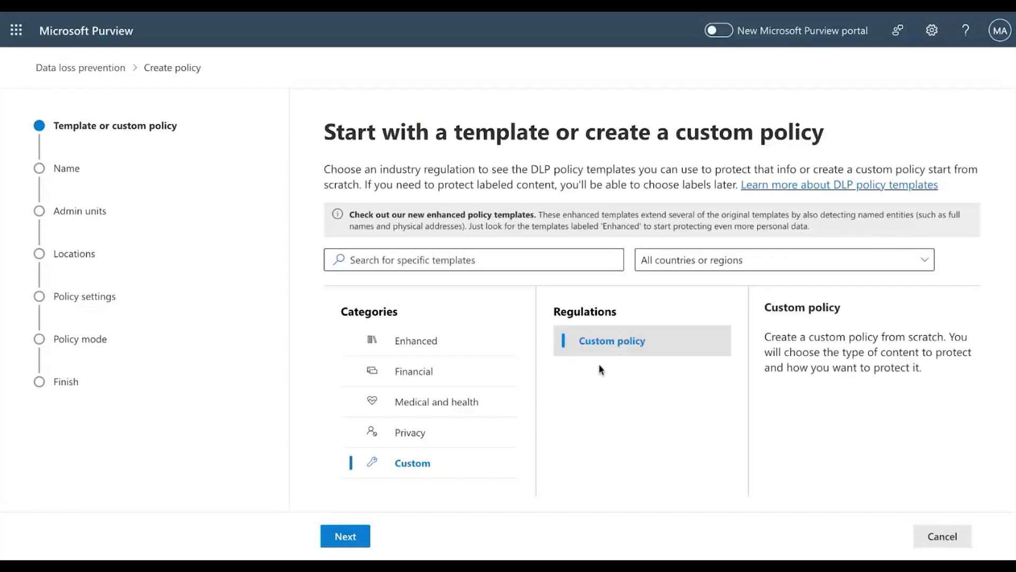
left_click(345, 537)
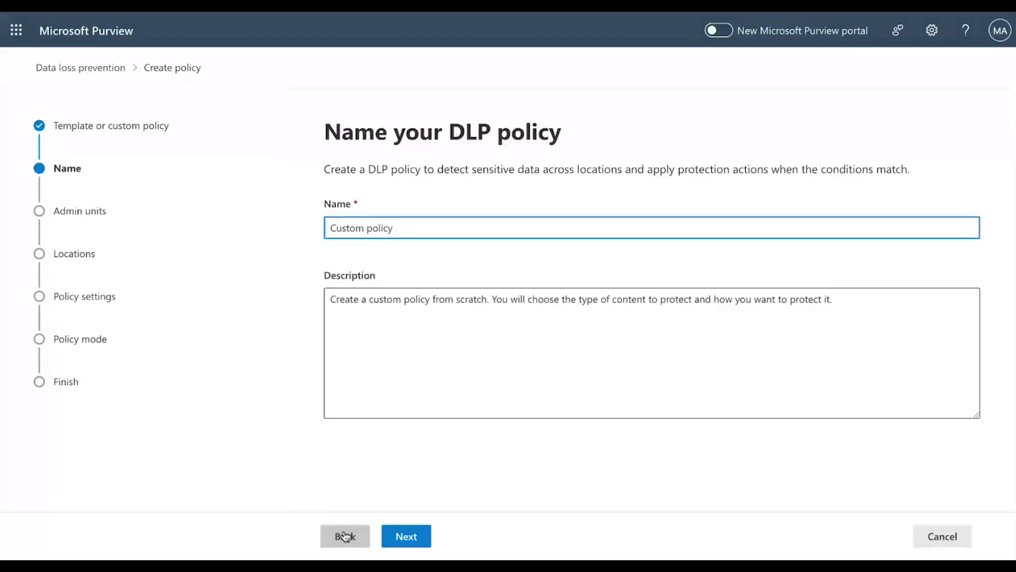
Step: Name the policy Test DLP Policy, keep the default description, and continue past the naming stage
key("ctrl+a")
key("BackSpace")
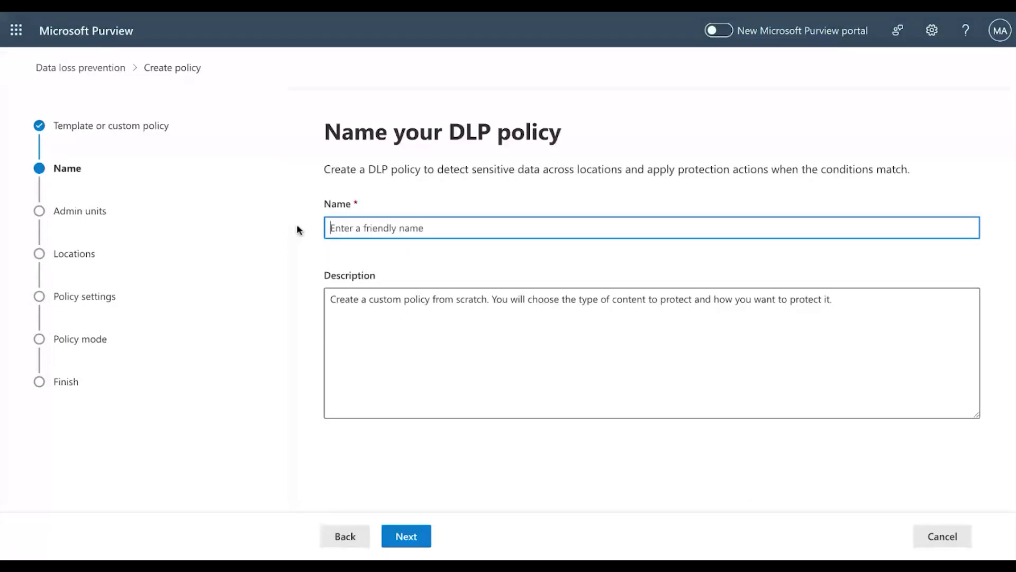
type("Test DLP Poli")
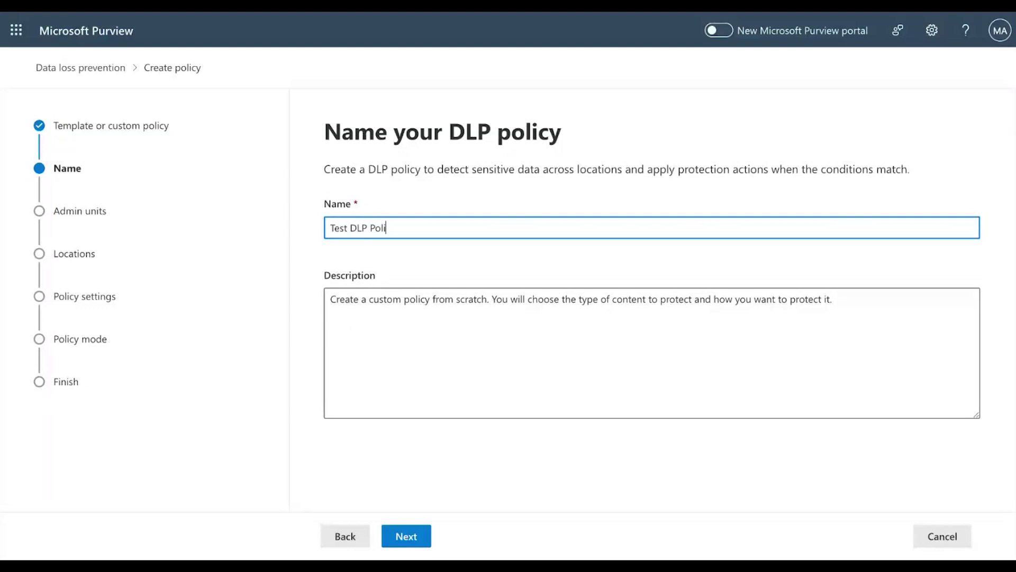
type("cy")
left_click(424, 545)
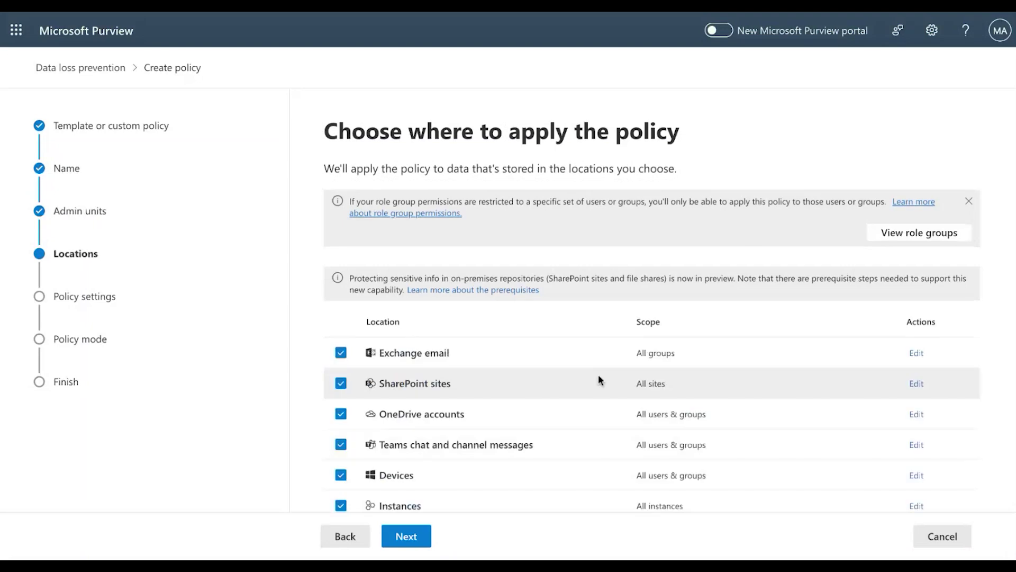
Step: Clear all default policy locations by enabling Fabric and Power BI workspaces exclusively and deselecting it again
scroll(599, 377, "down", 1)
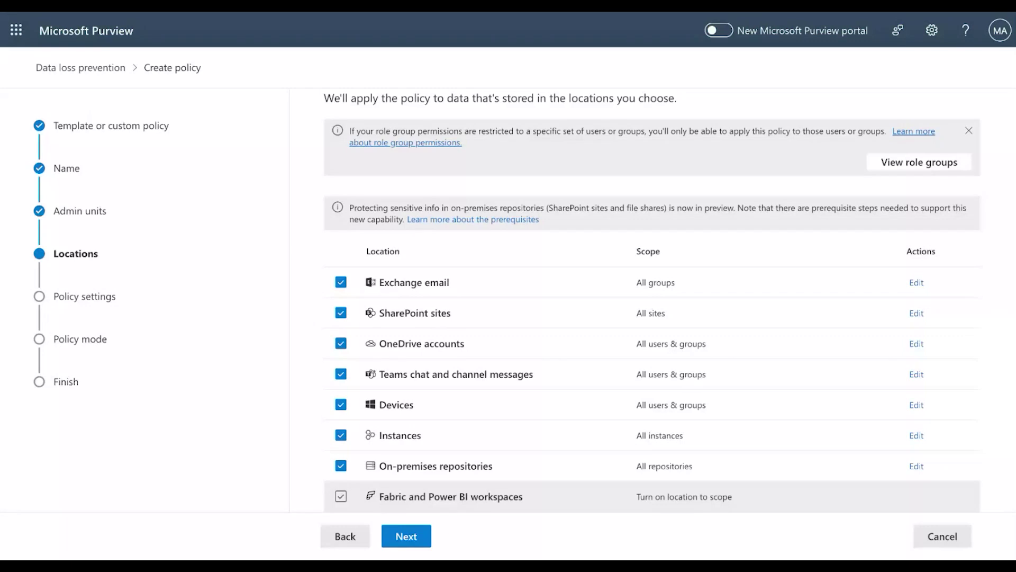
left_click(341, 496)
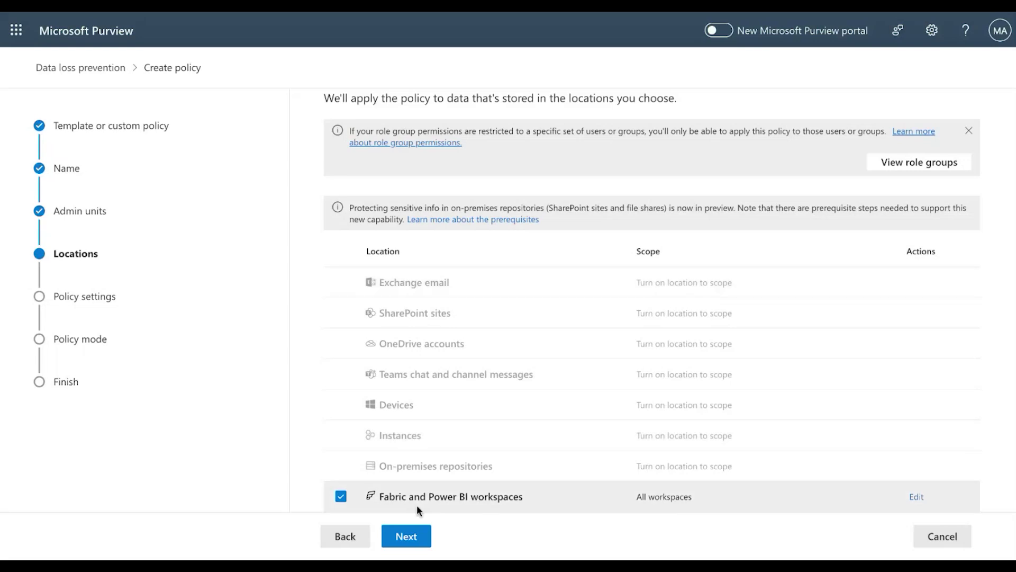
left_click(342, 498)
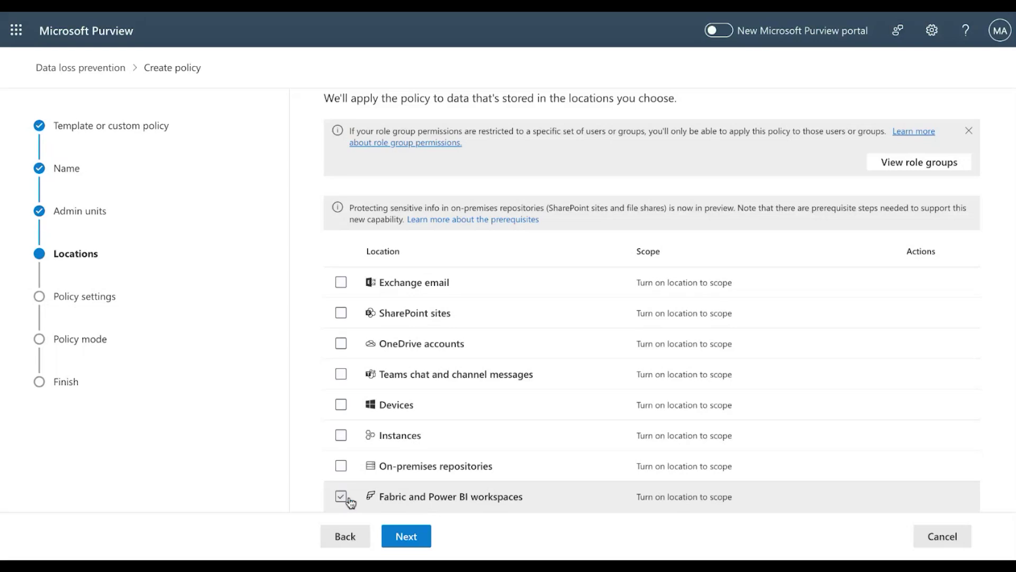
Step: Apply the policy to Exchange email, SharePoint sites, OneDrive accounts, and Teams chat and channel messages, and continue to the policy settings
left_click(341, 282)
left_click(341, 313)
left_click(341, 343)
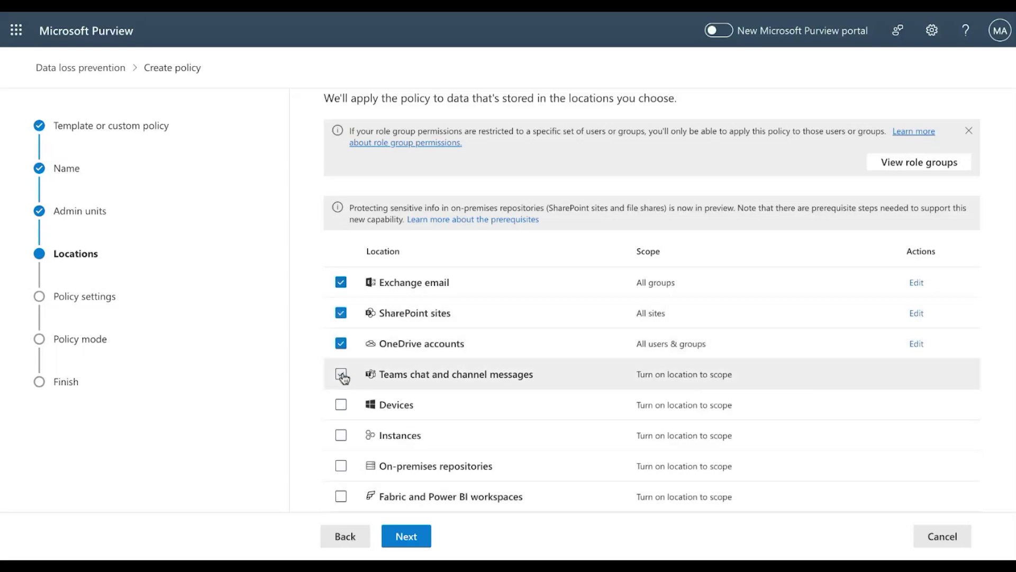
left_click(342, 375)
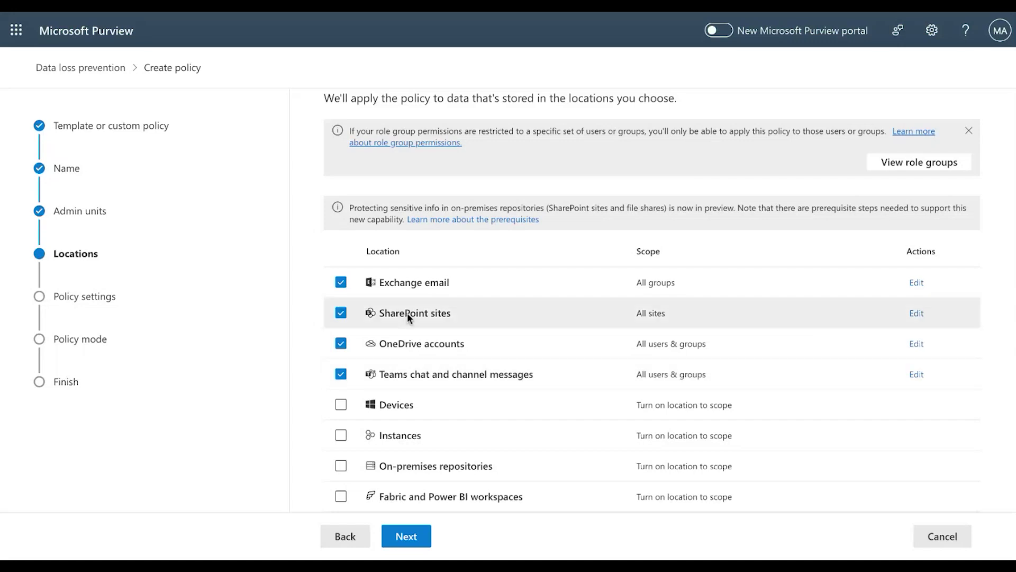
left_click(415, 536)
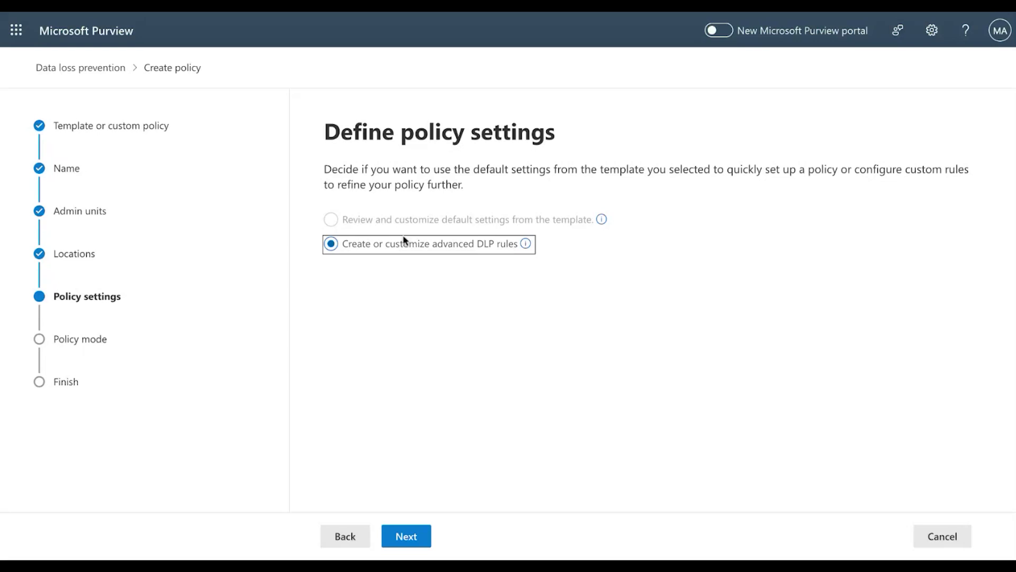
Step: Start a new advanced DLP rule and collapse its sections from Conditions through Incident reports for an overview
left_click(414, 539)
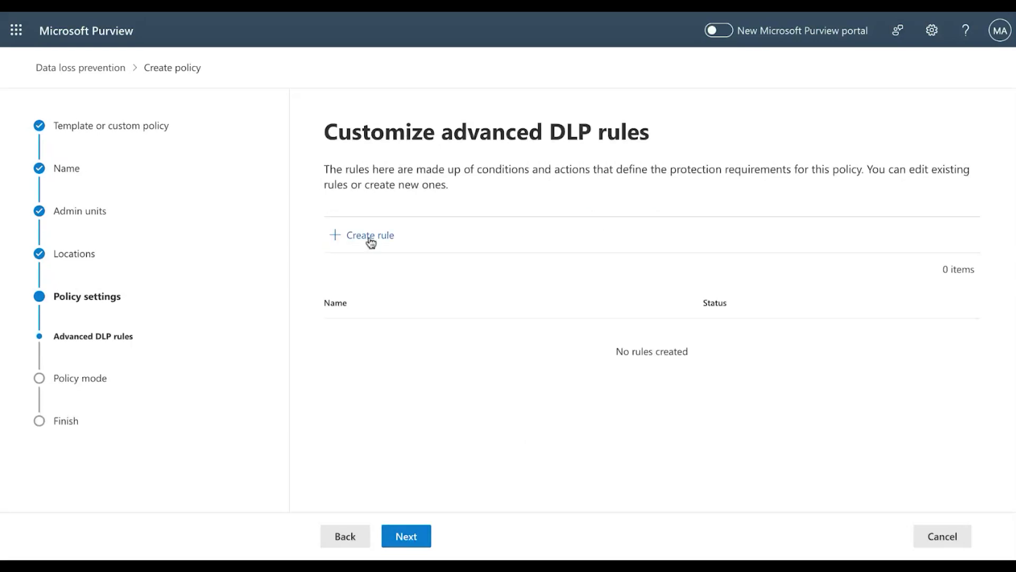
left_click(370, 236)
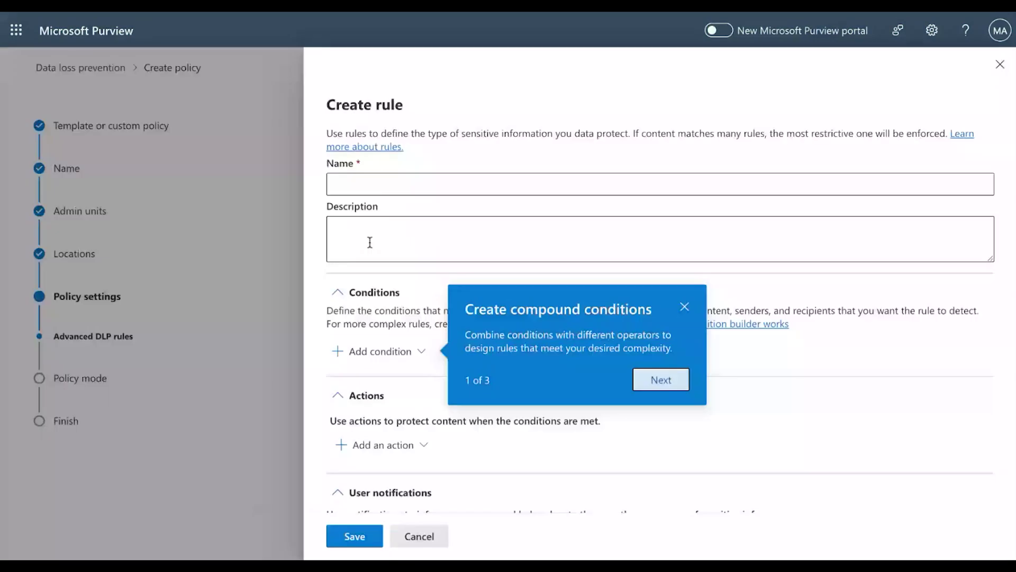
left_click(338, 292)
left_click(339, 332)
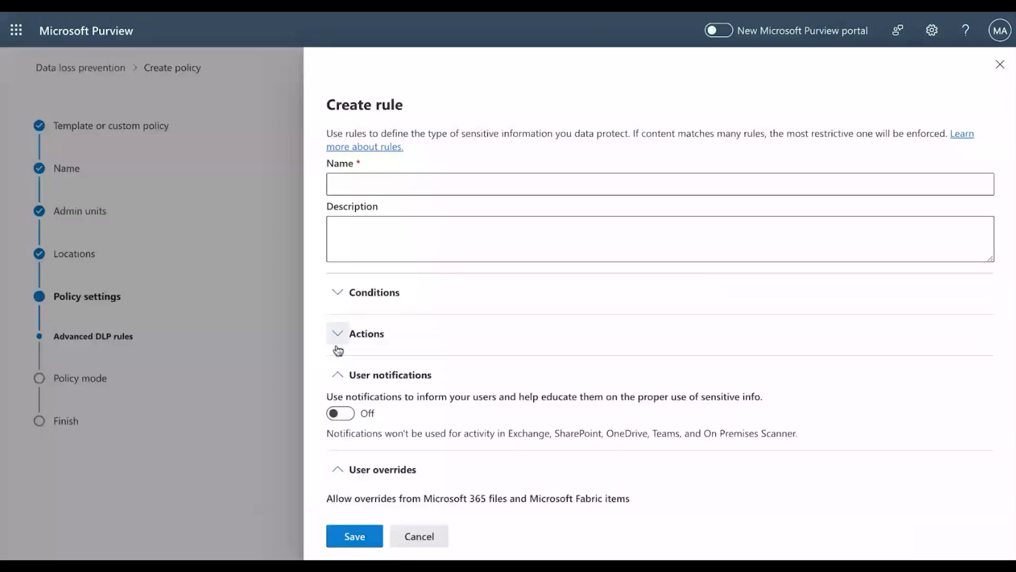
left_click(338, 375)
left_click(338, 416)
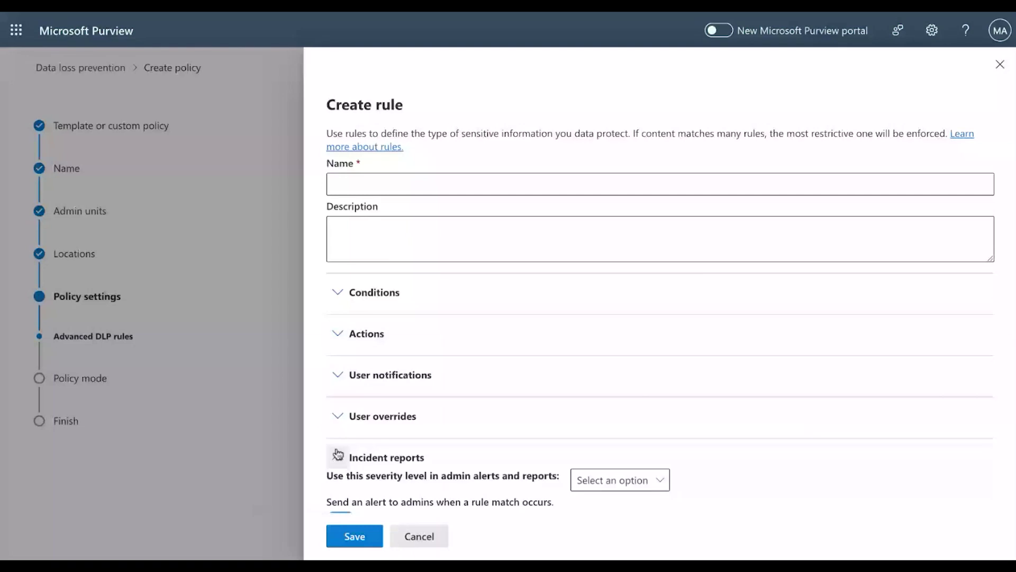
left_click(338, 456)
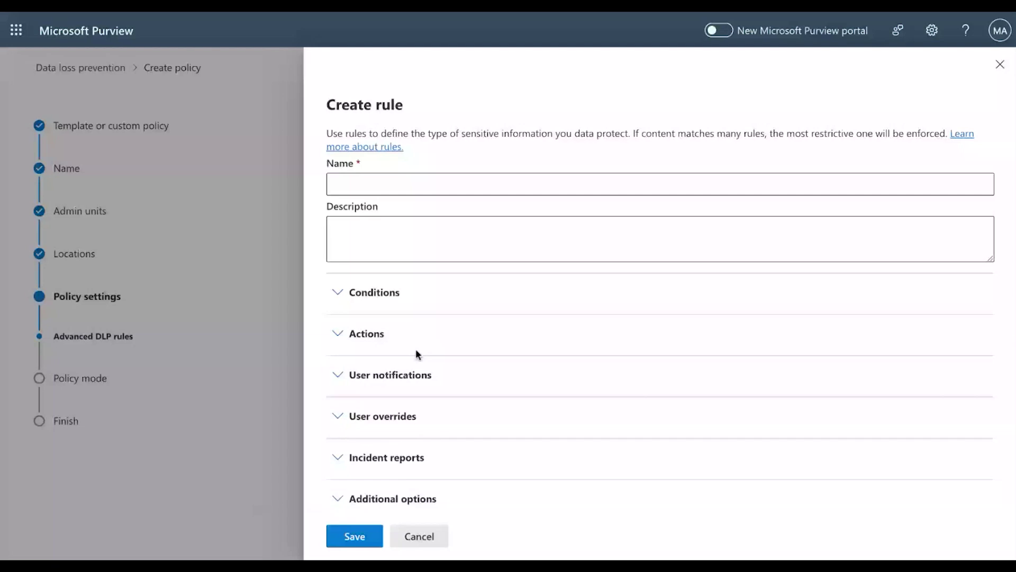
Step: Name the rule DLP Rule 1 and add a Content contains condition to it
left_click(366, 182)
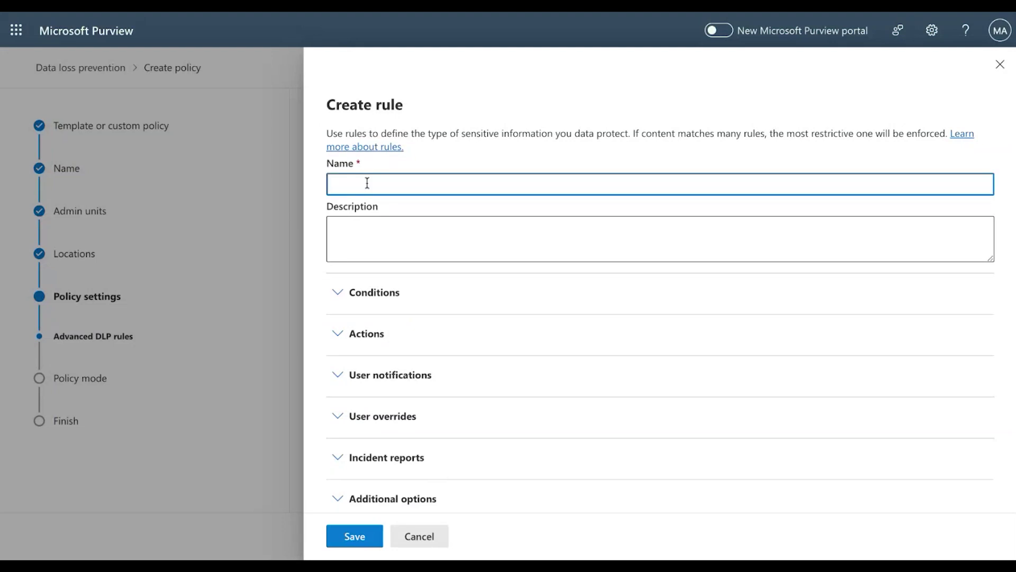
type("DLP Rule 1")
left_click(375, 292)
scroll(423, 298, "down", 1)
left_click(422, 294)
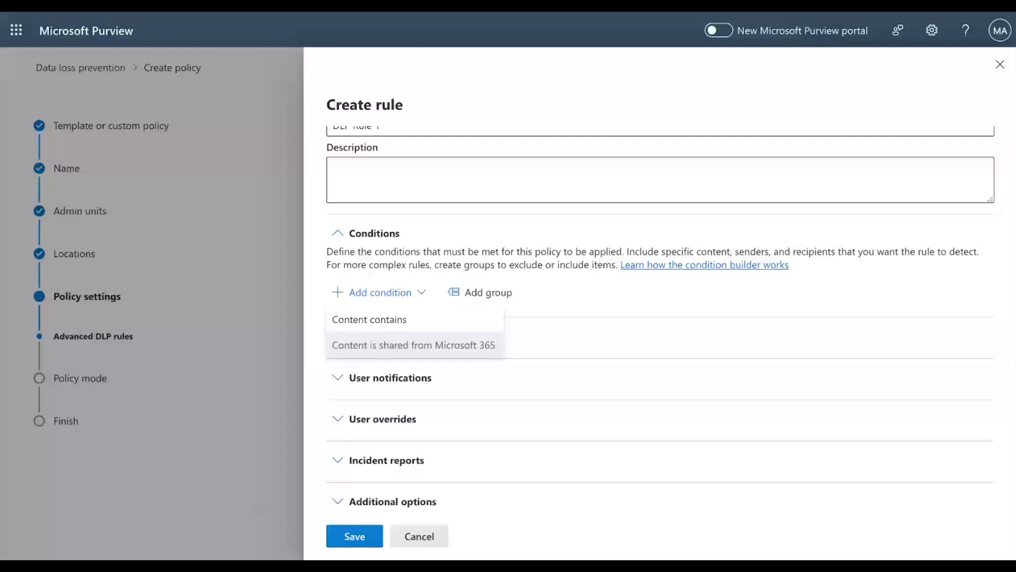
left_click(369, 319)
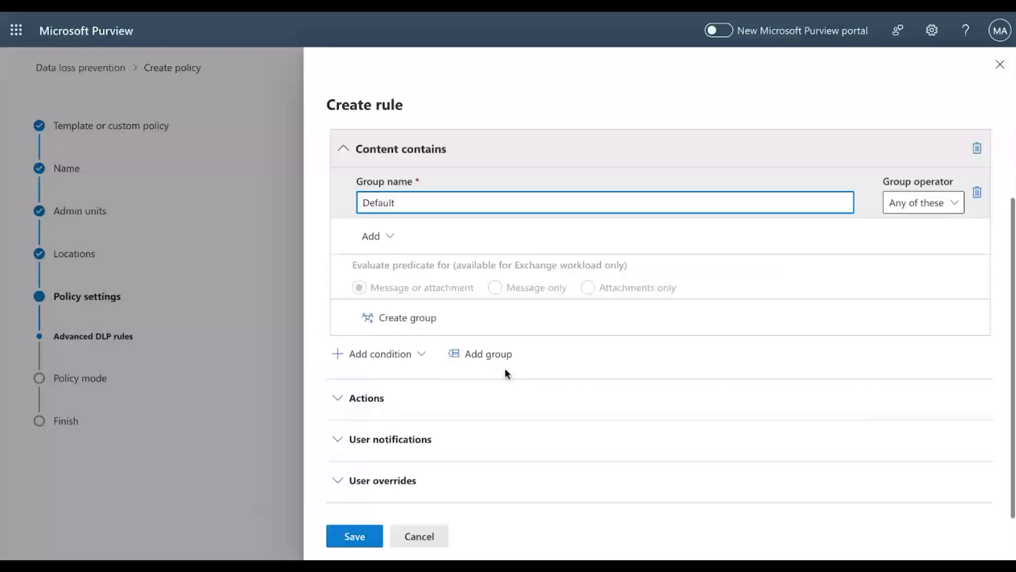
Step: Open the list of sensitive info types for the Default group of the Content contains condition
scroll(449, 299, "down", 1)
left_click(391, 224)
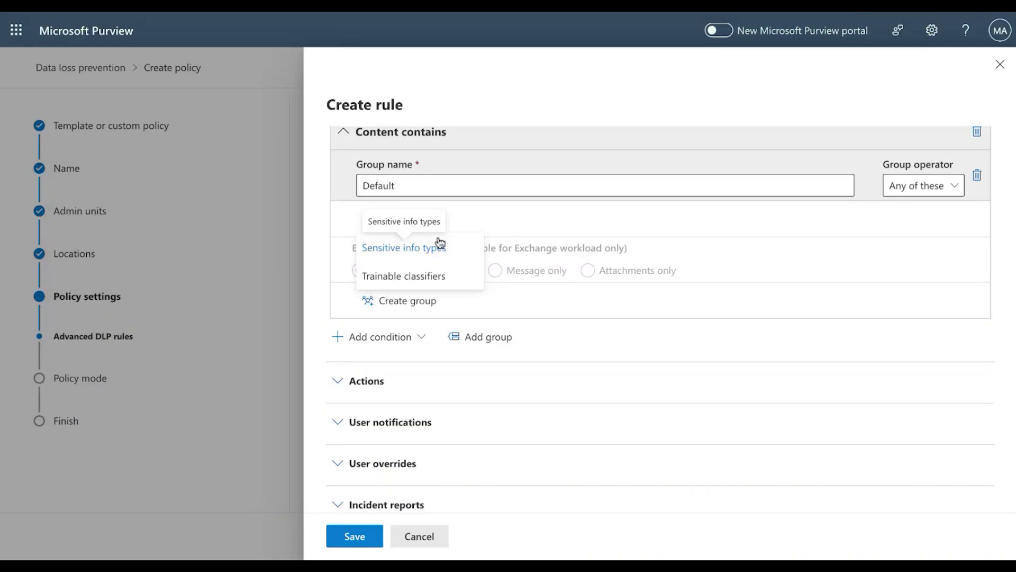
left_click(414, 253)
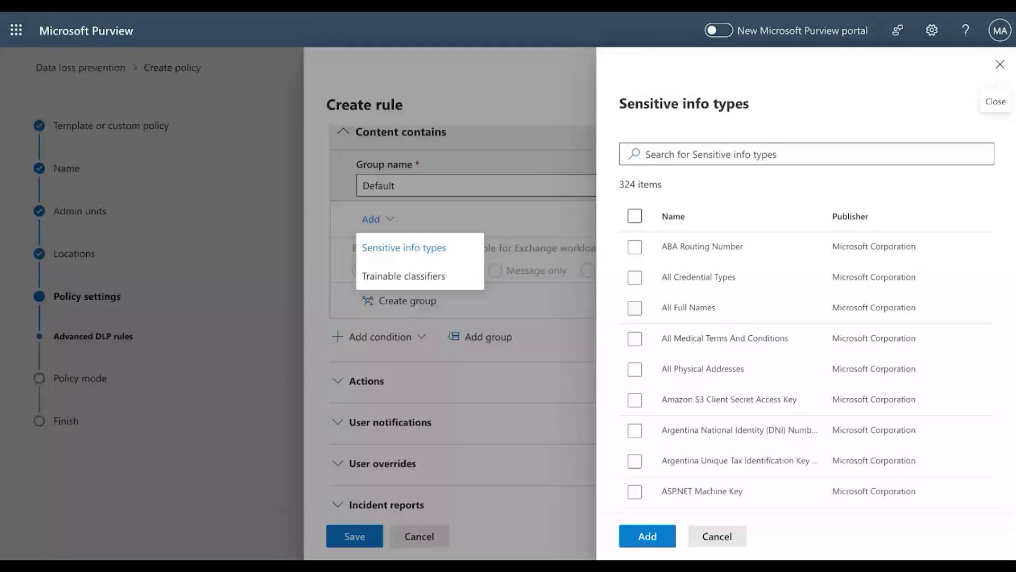
Step: Highlight the item count of the sensitive info types, try selecting all of them, and clear the selection
left_click_drag(623, 184, 636, 183)
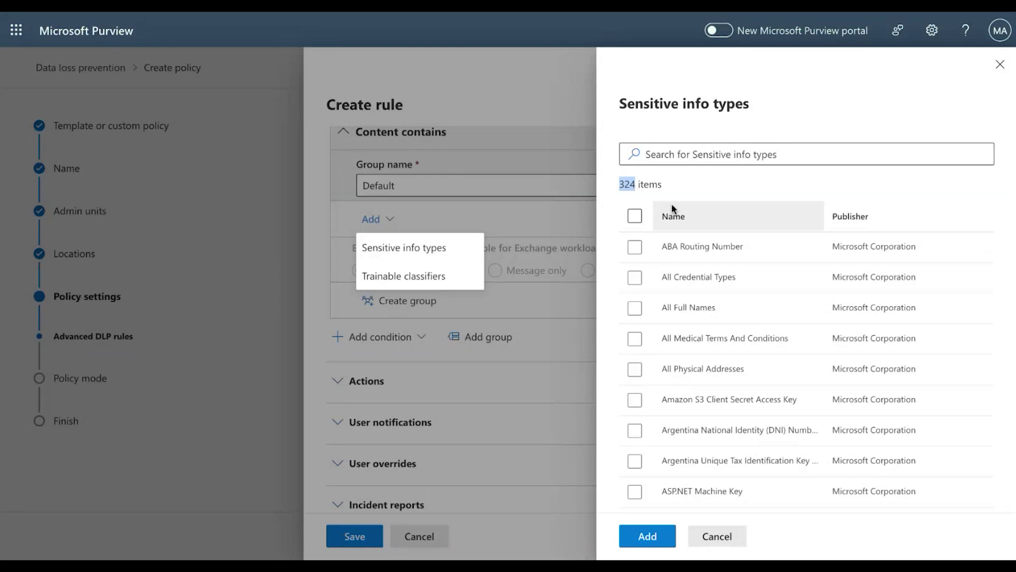
left_click(636, 216)
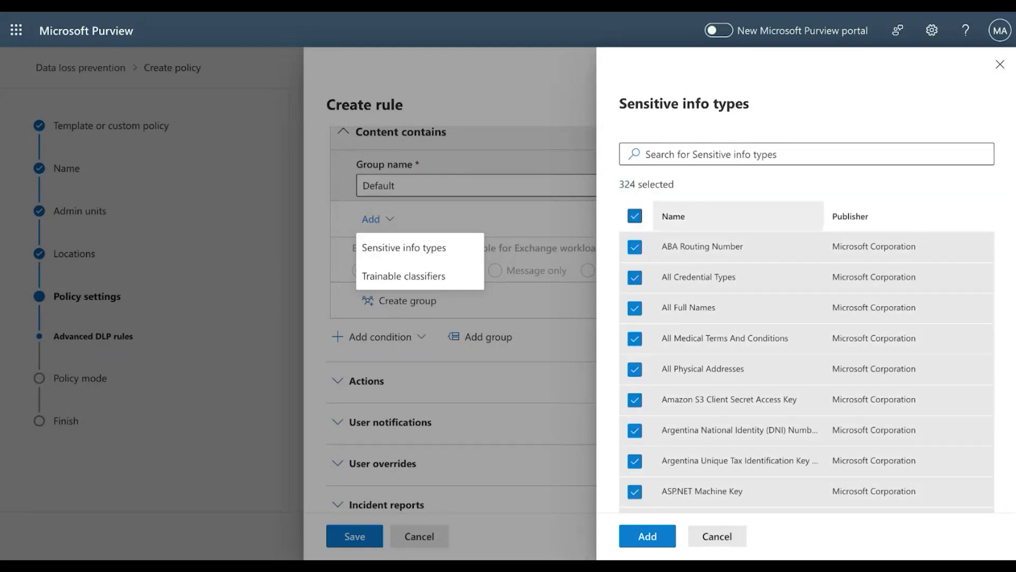
left_click(636, 216)
Step: Search the sensitive info types for "Credit card" and add Credit Card Number to the condition
left_click(704, 154)
type("C")
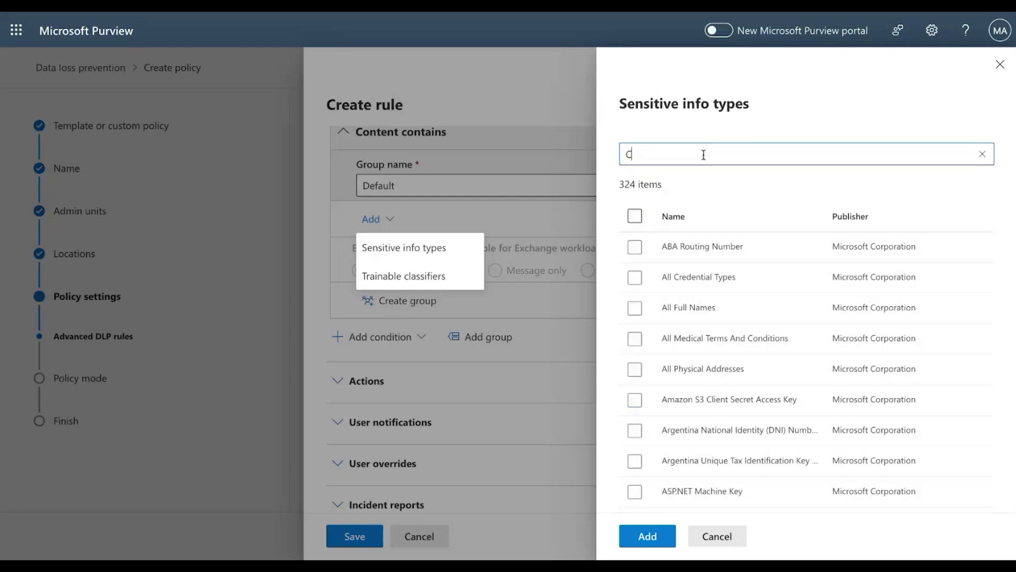
type("redit card")
key("Return")
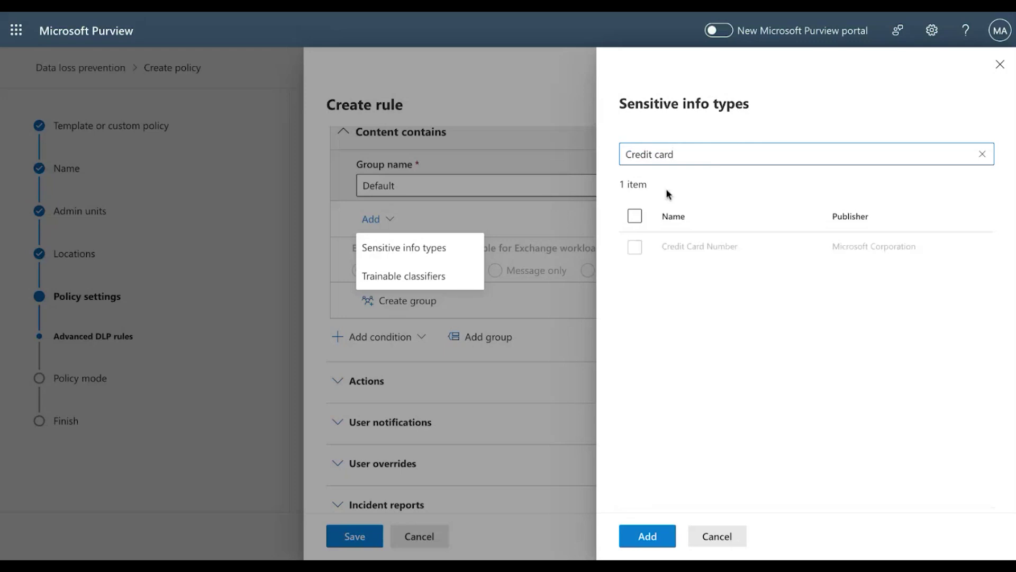
left_click(635, 216)
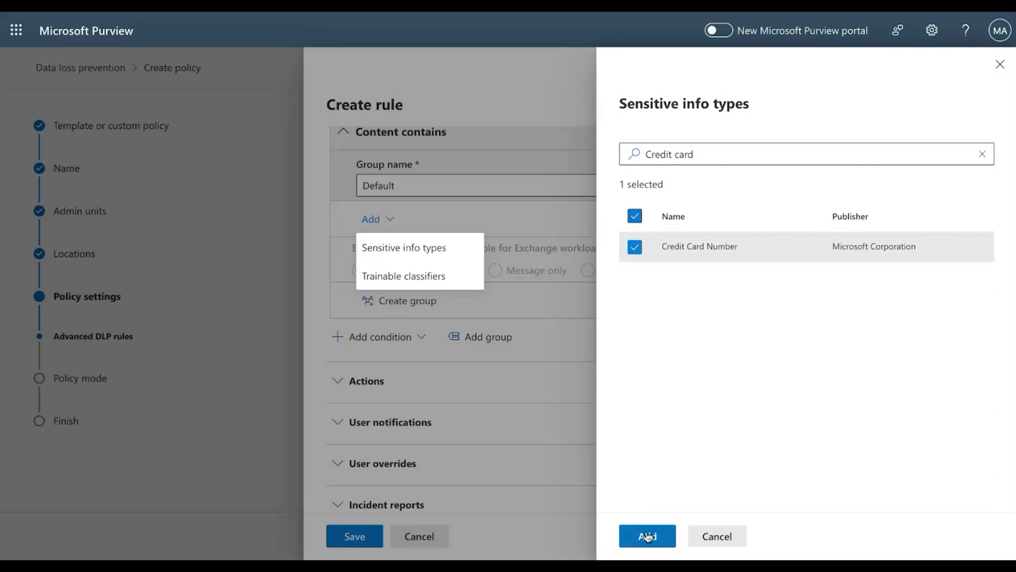
left_click(647, 536)
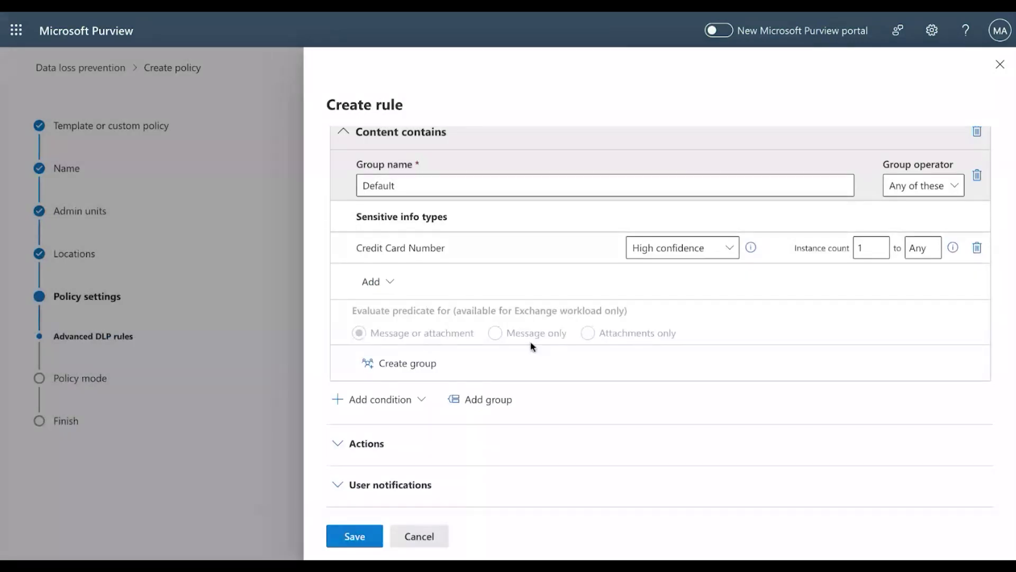
Step: Search the sensitive info types for "Passport" and add U.S. / U.K. Passport Number to the Default group
left_click(390, 285)
left_click(404, 310)
left_click(700, 151)
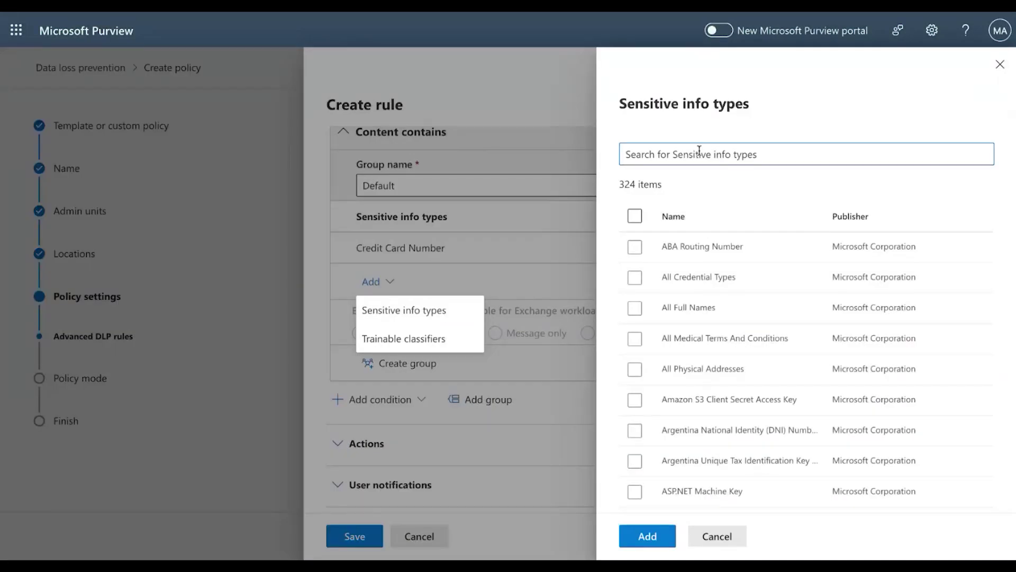
type("Passport")
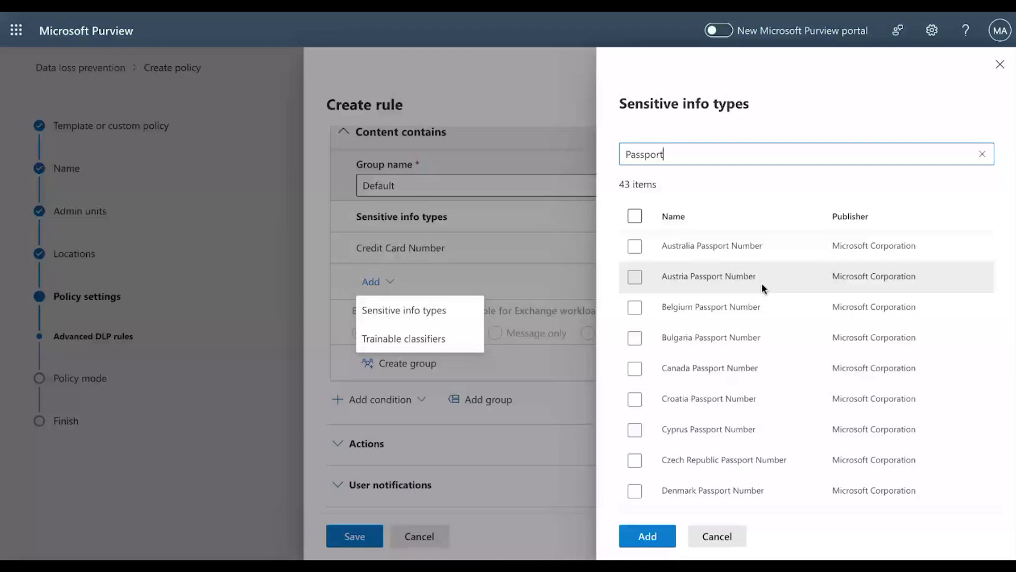
scroll(671, 431, "down", 15)
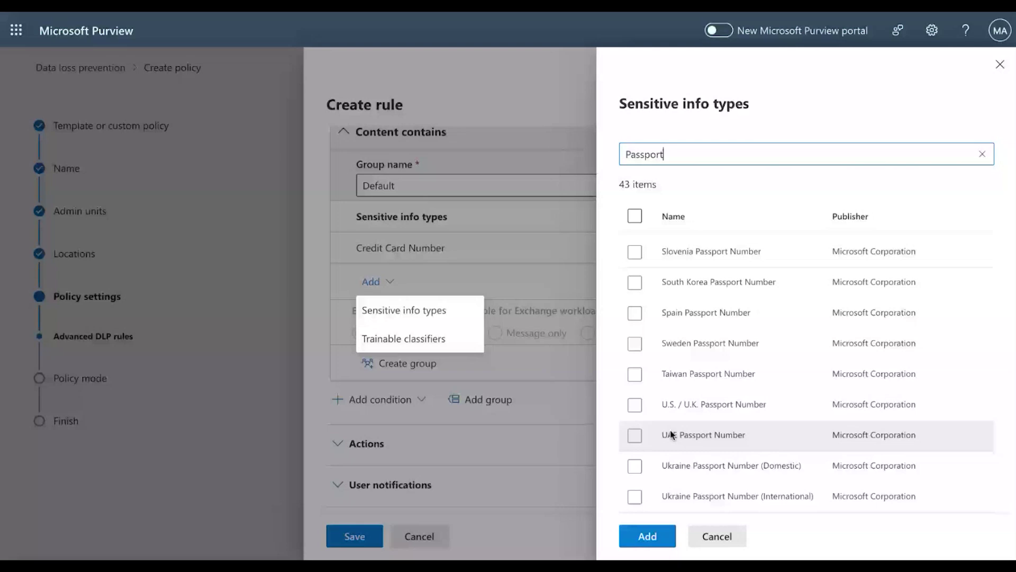
left_click(635, 405)
left_click(647, 535)
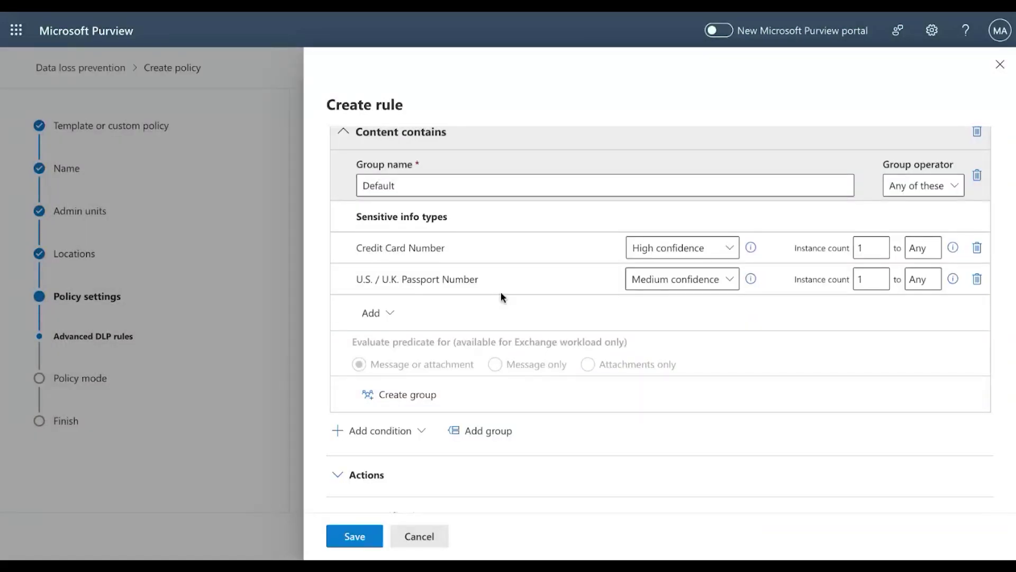
Step: Look at the available additional condition types and review the Content contains condition's settings
scroll(476, 344, "down", 3)
left_click(422, 299)
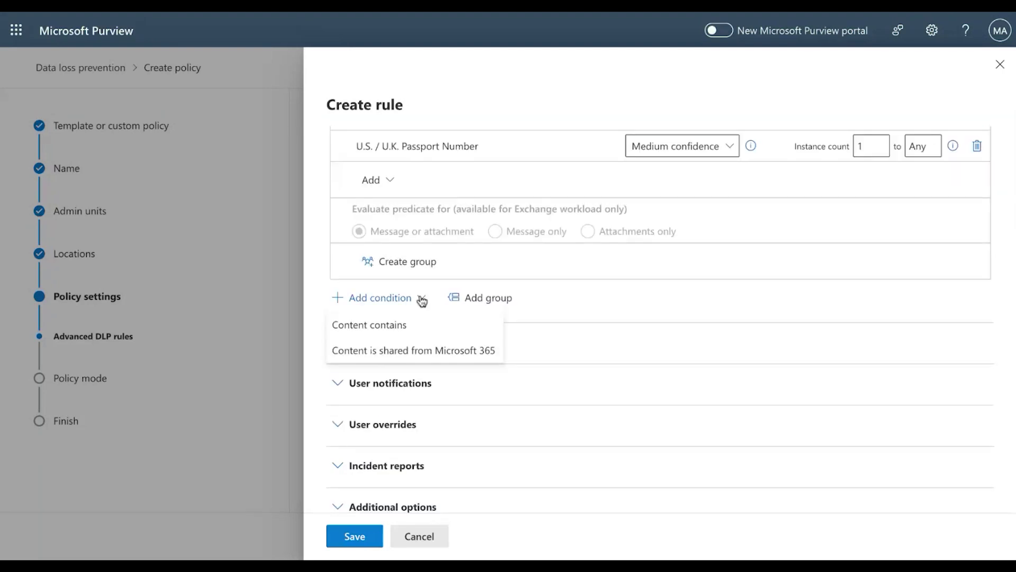
scroll(598, 233, "up", 2)
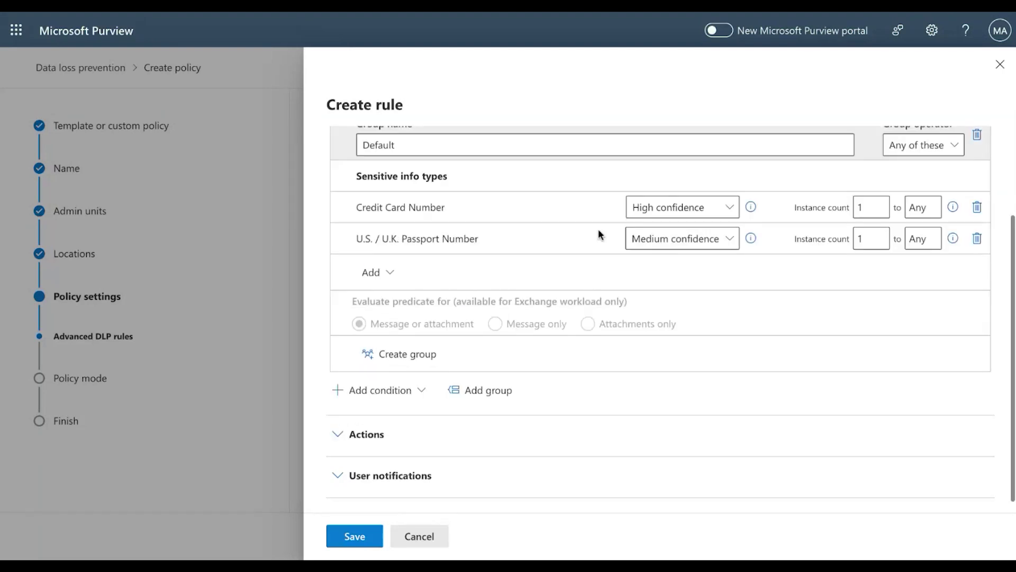
scroll(513, 296, "up", 2)
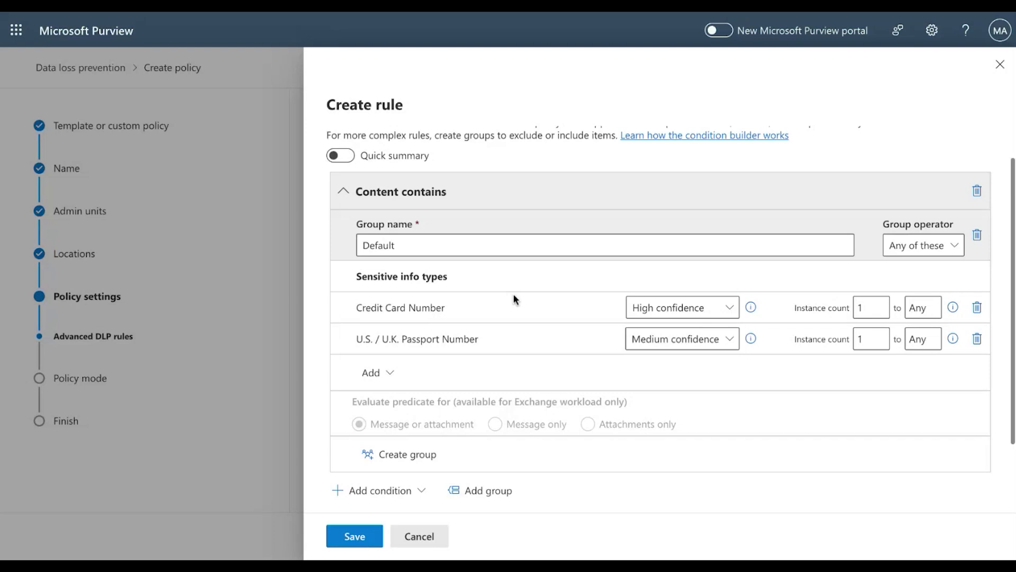
Step: Add the action "Restrict access or encrypt the content in Microsoft 365 locations" to the rule
left_click(343, 191)
left_click(374, 168)
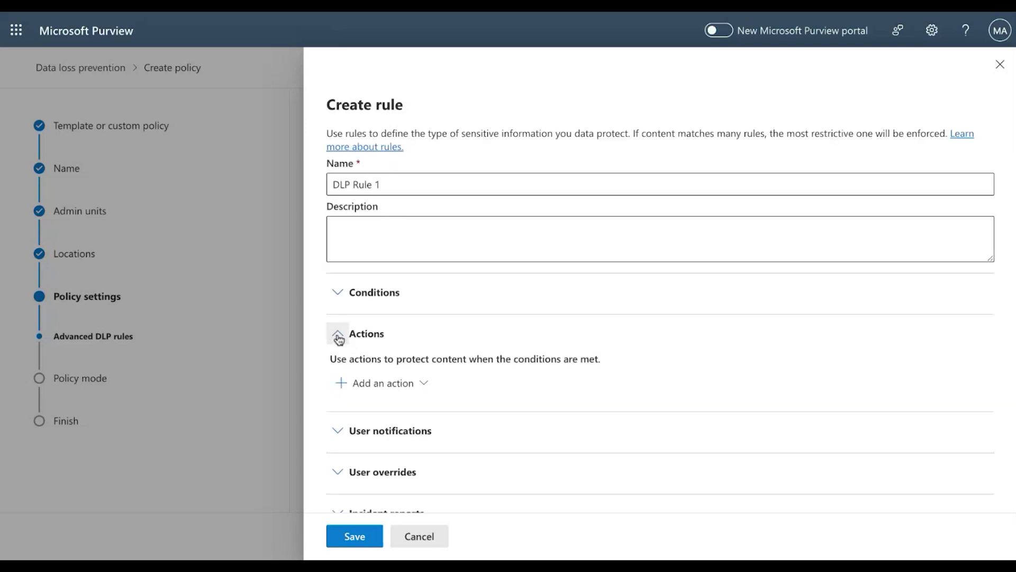
scroll(522, 314, "down", 1)
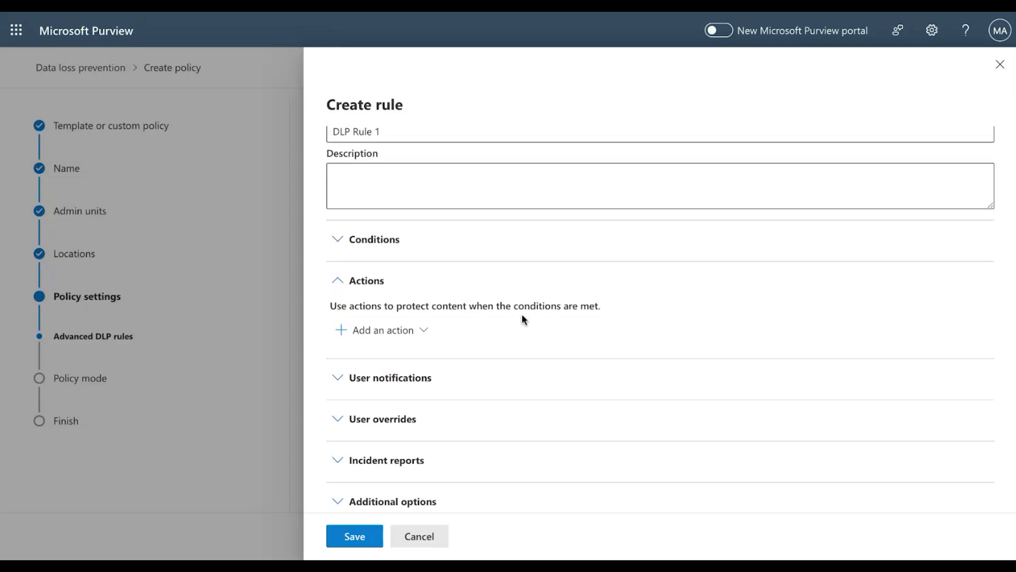
left_click(422, 330)
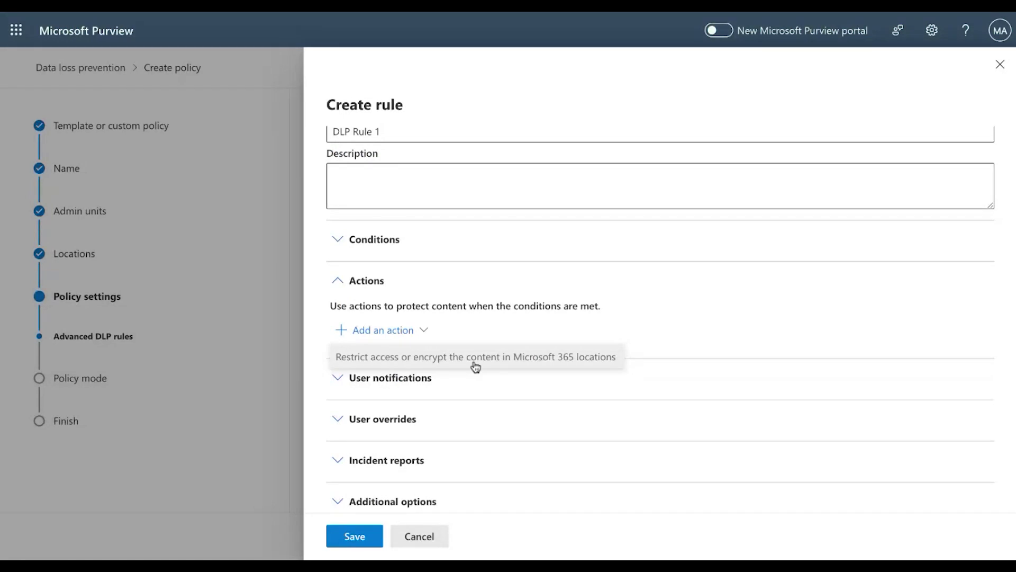
left_click(554, 360)
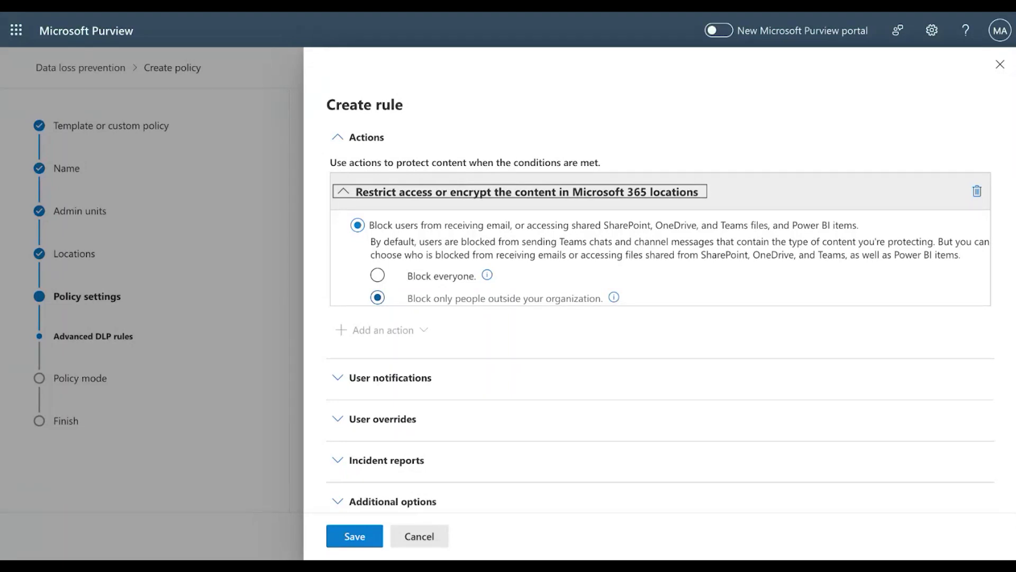
Step: Compare the blocking scopes of the restrict access action and set it to block everyone
left_click(499, 271)
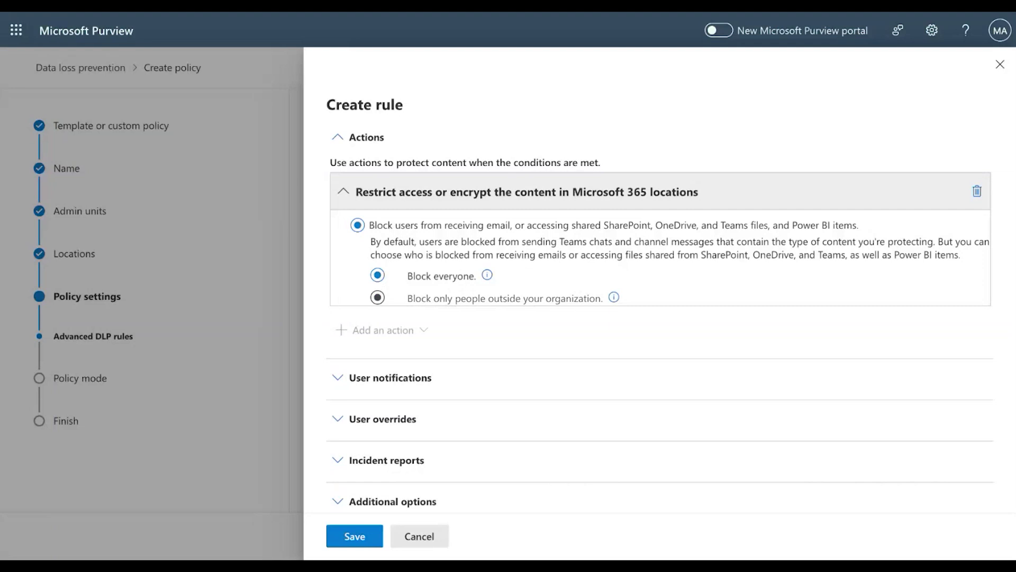
left_click(467, 303)
left_click(378, 276)
left_click(339, 142)
Step: Turn on user notifications and enable notifying users in Office 365 service with a policy tip or email notifications
left_click(471, 360)
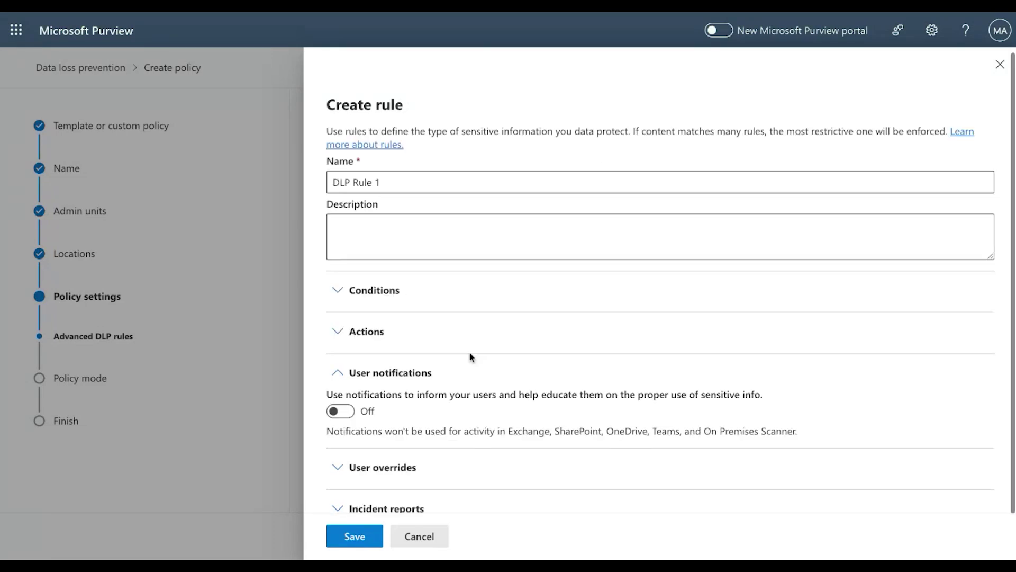
scroll(471, 357, "down", 1)
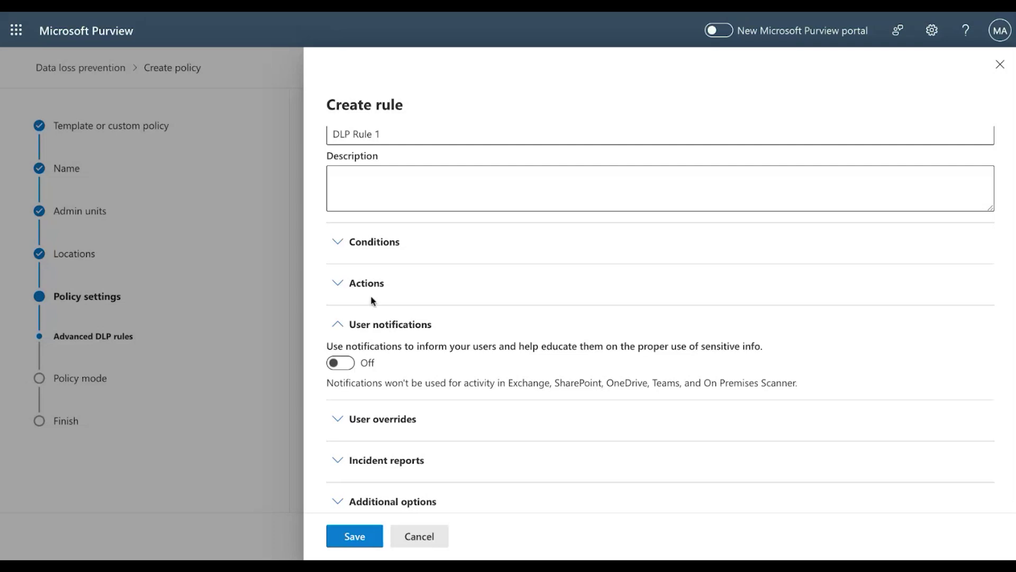
left_click(344, 366)
scroll(465, 351, "down", 1)
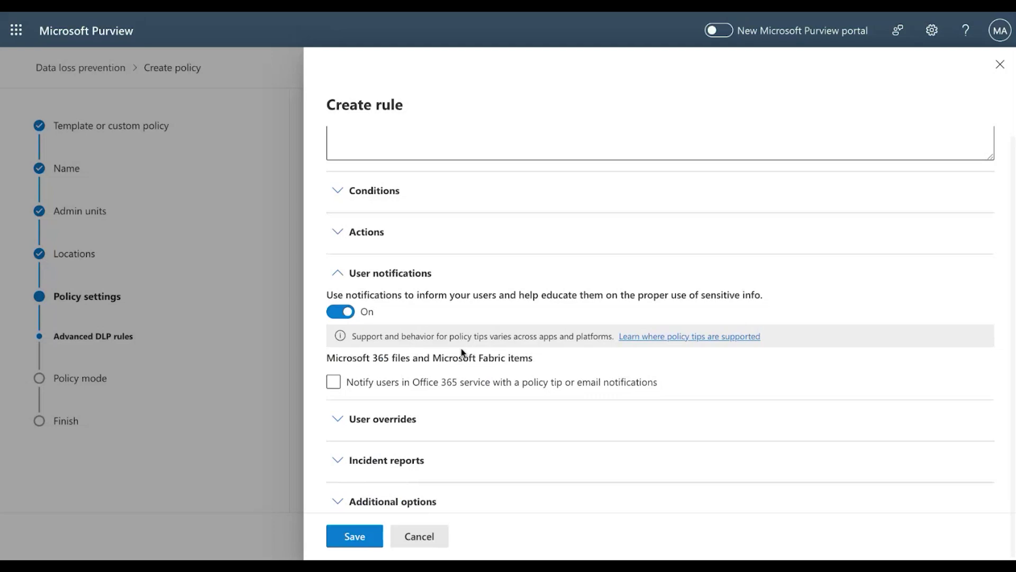
left_click(358, 382)
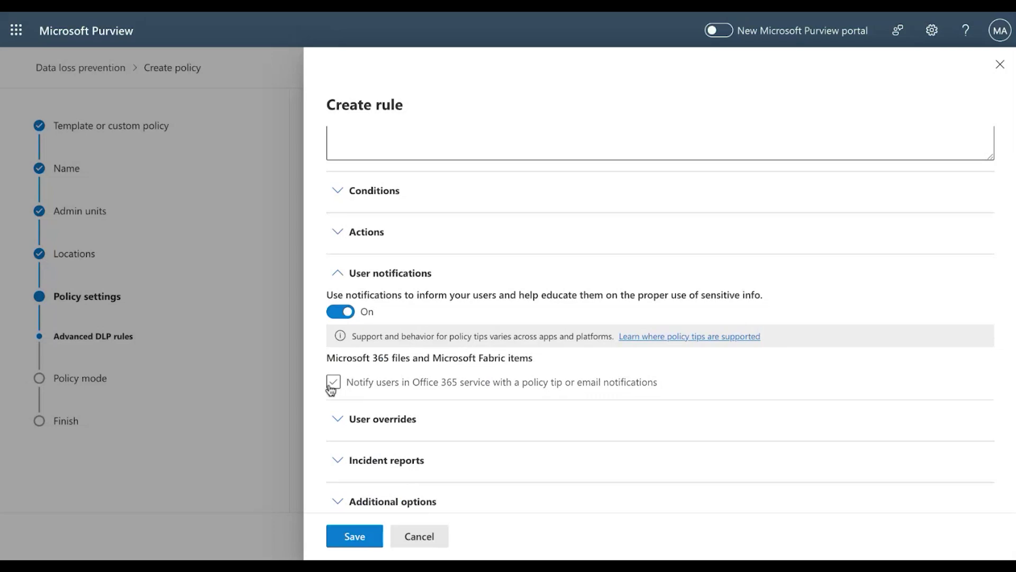
left_click(332, 386)
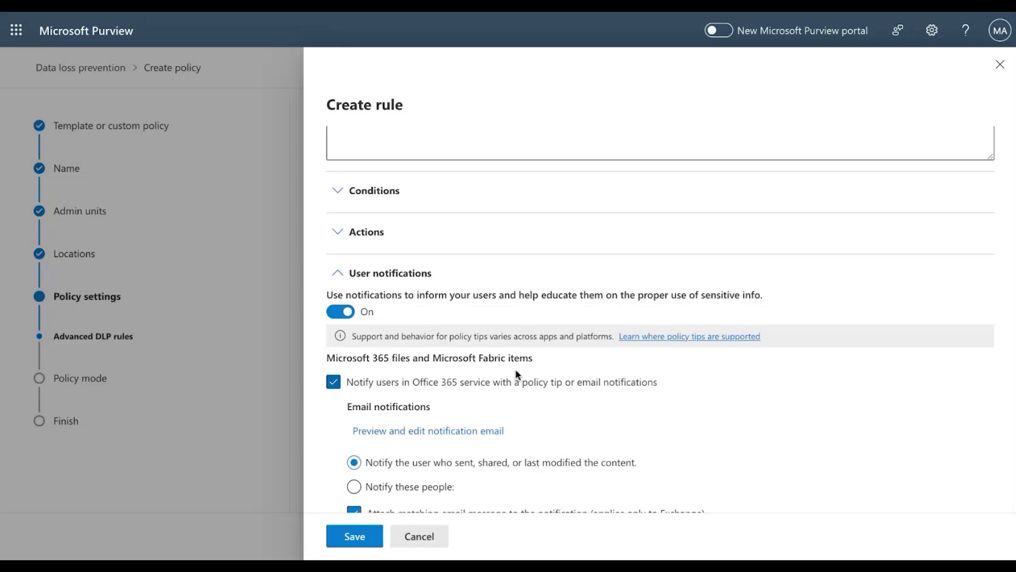
Step: Set email notifications to go to chosen people, adding the owners of the SharePoint site or OneDrive account and of the SharePoint or OneDrive content
scroll(517, 373, "down", 3)
scroll(467, 317, "down", 2)
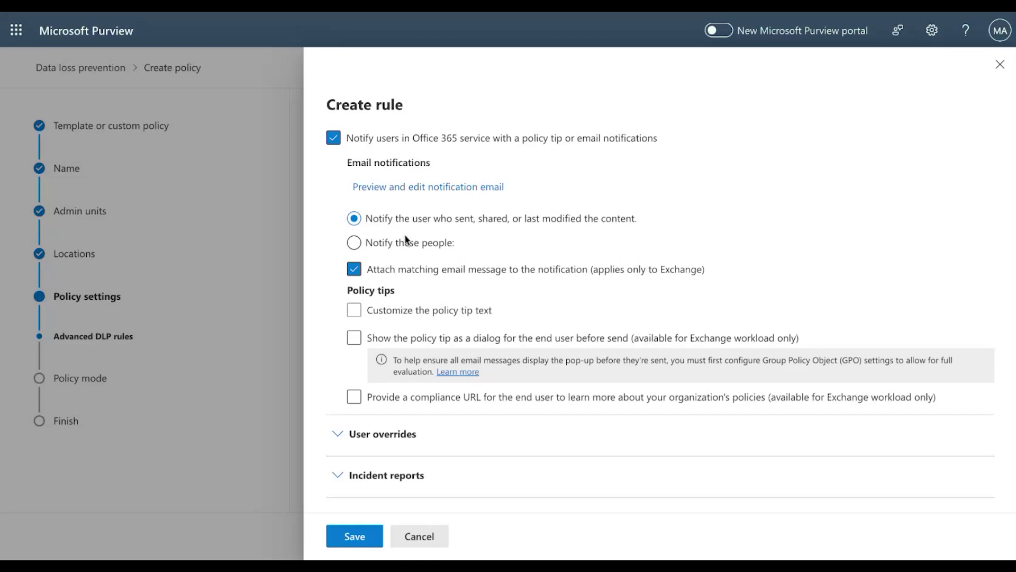
left_click(355, 242)
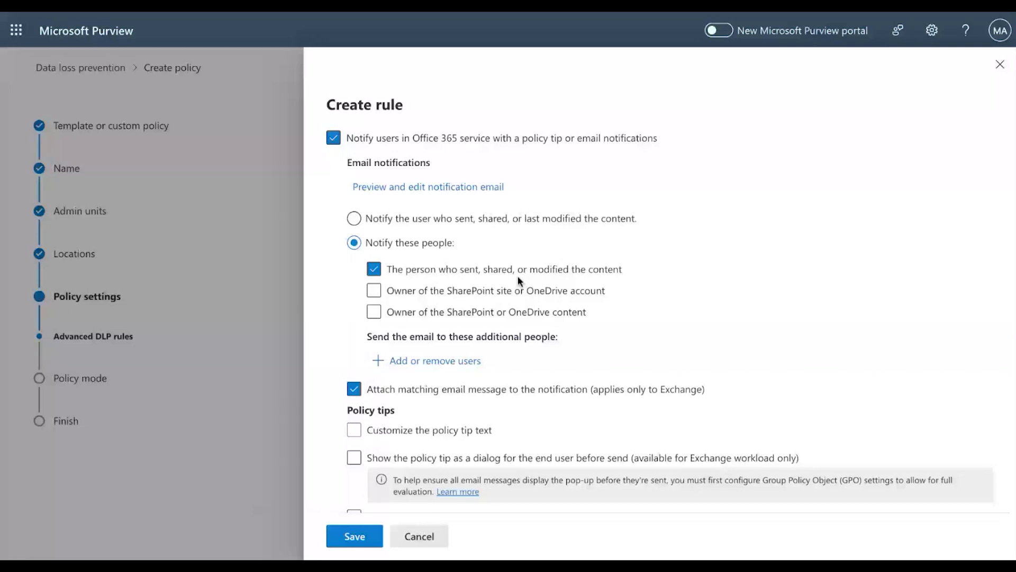
left_click(373, 291)
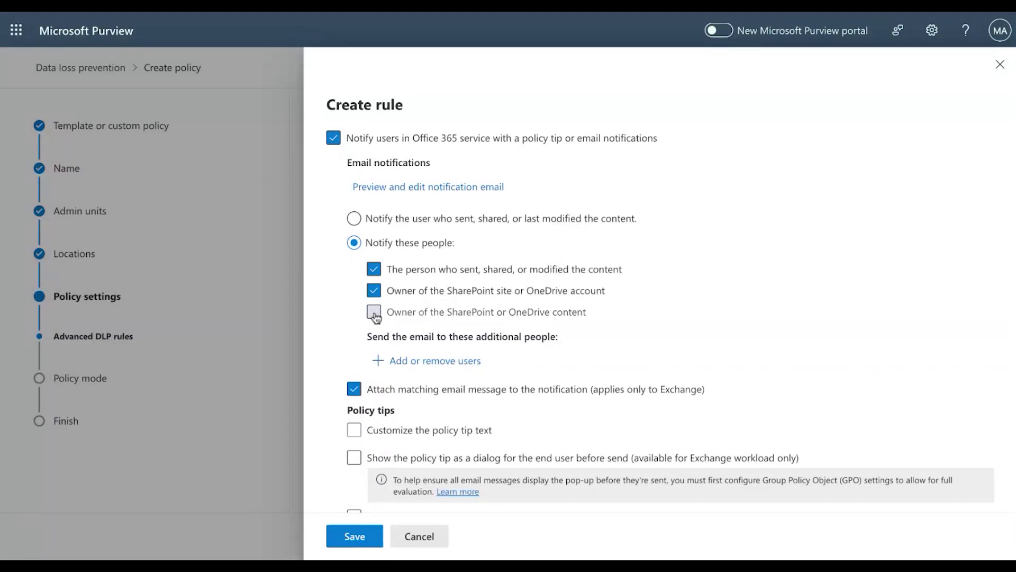
left_click(374, 312)
Step: Search for a user by first name and add that person as an additional recipient of the notification email
left_click(429, 363)
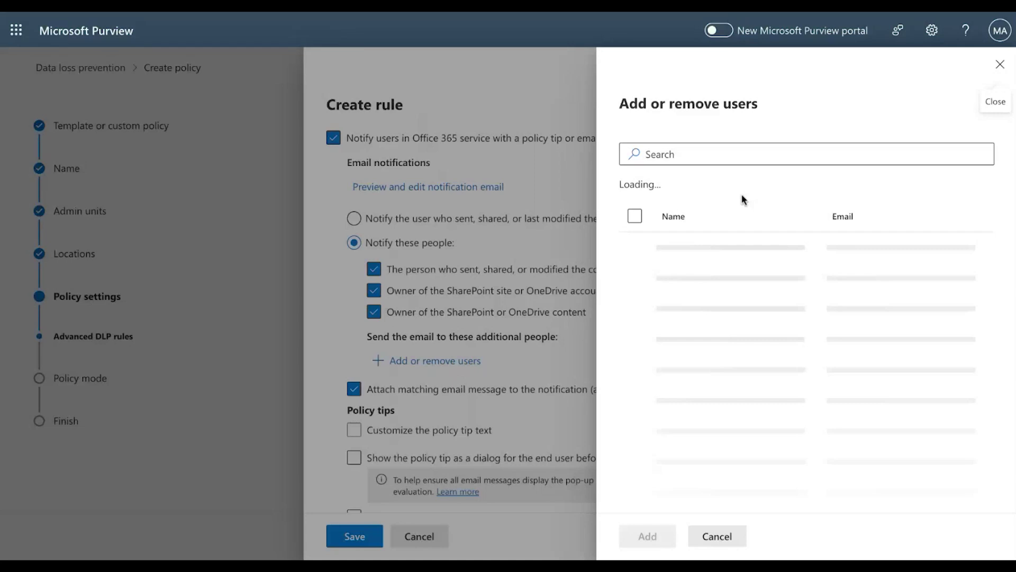
left_click(695, 154)
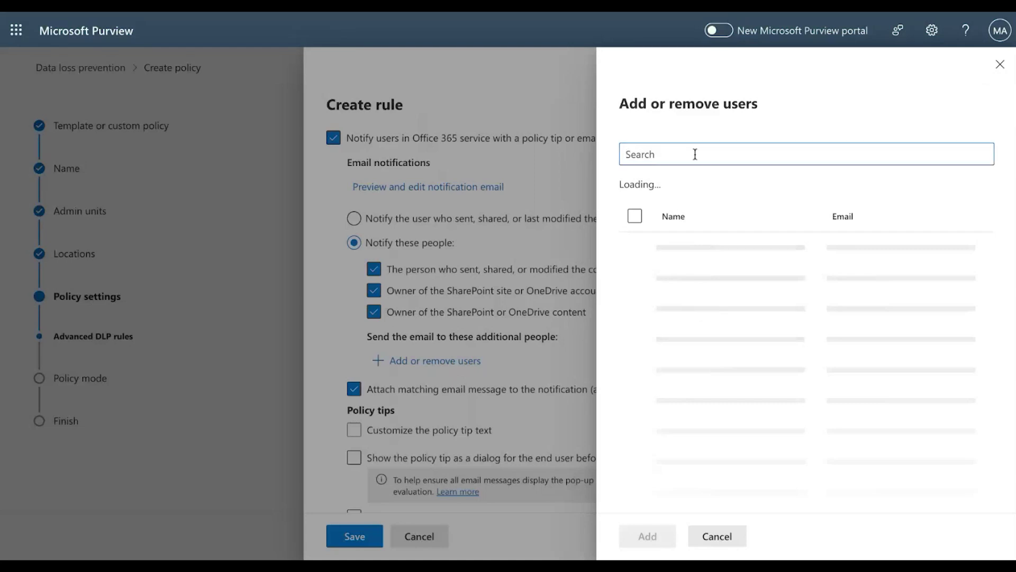
type("Allan")
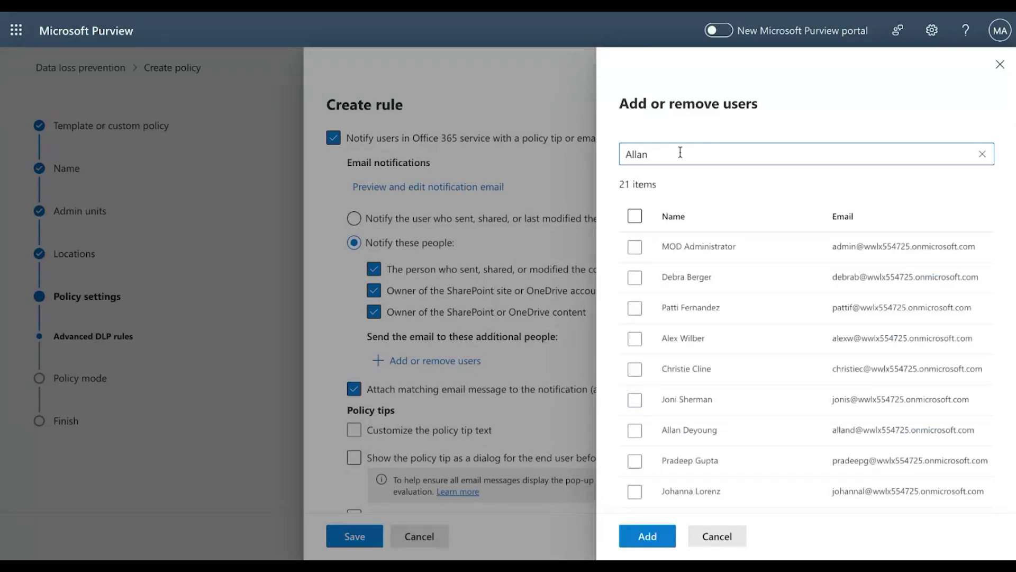
key("Return")
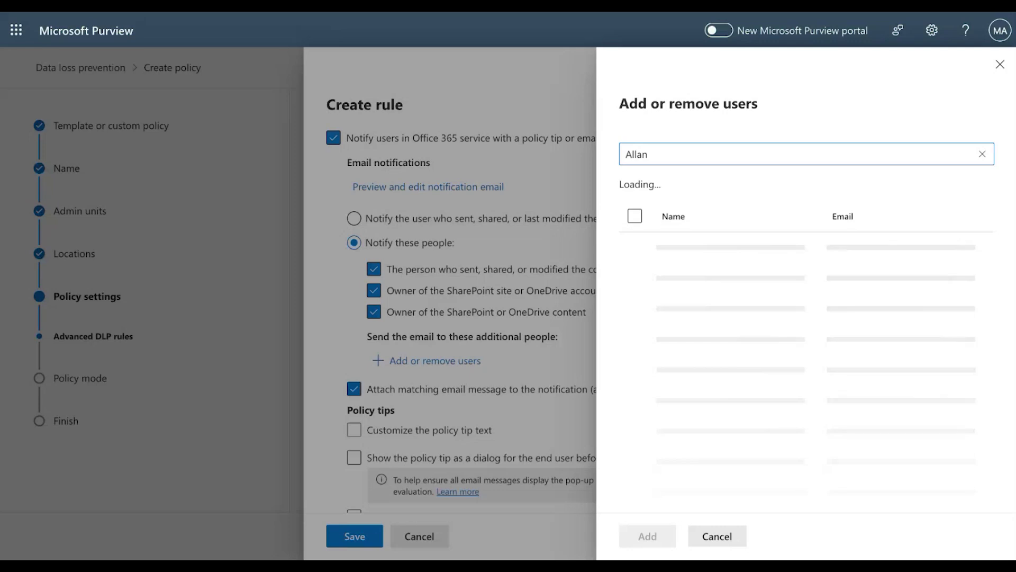
left_click(640, 251)
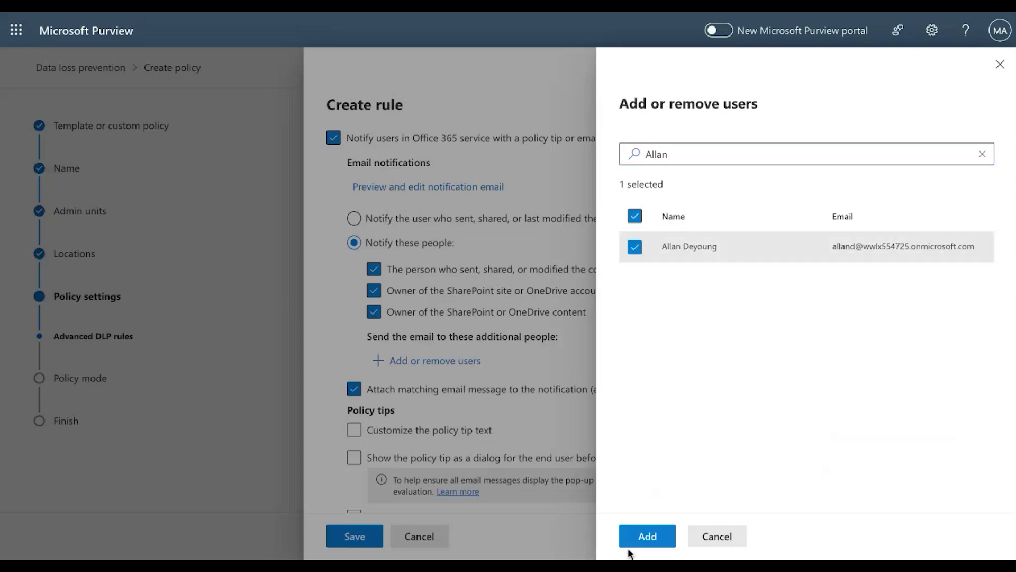
left_click(633, 543)
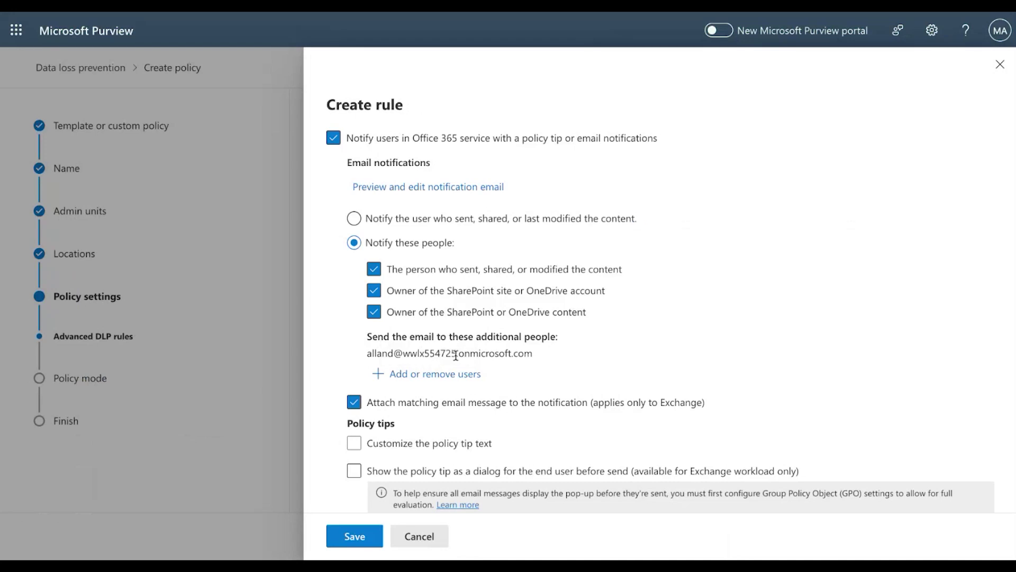
Step: Try the options for customizing the policy tip text and showing the tip as a dialog before send, and turn both off
scroll(456, 355, "down", 1)
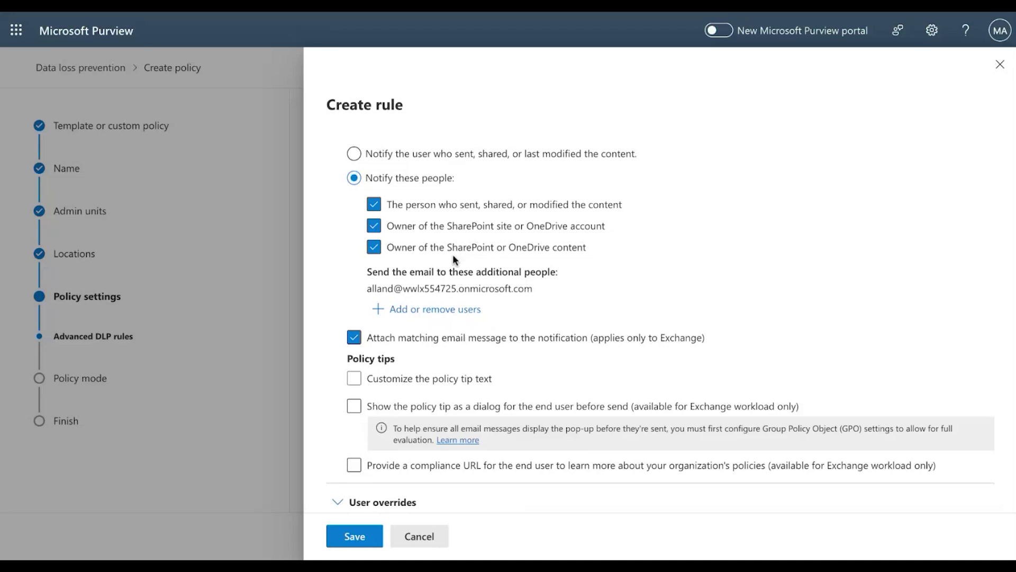
scroll(453, 256, "down", 1)
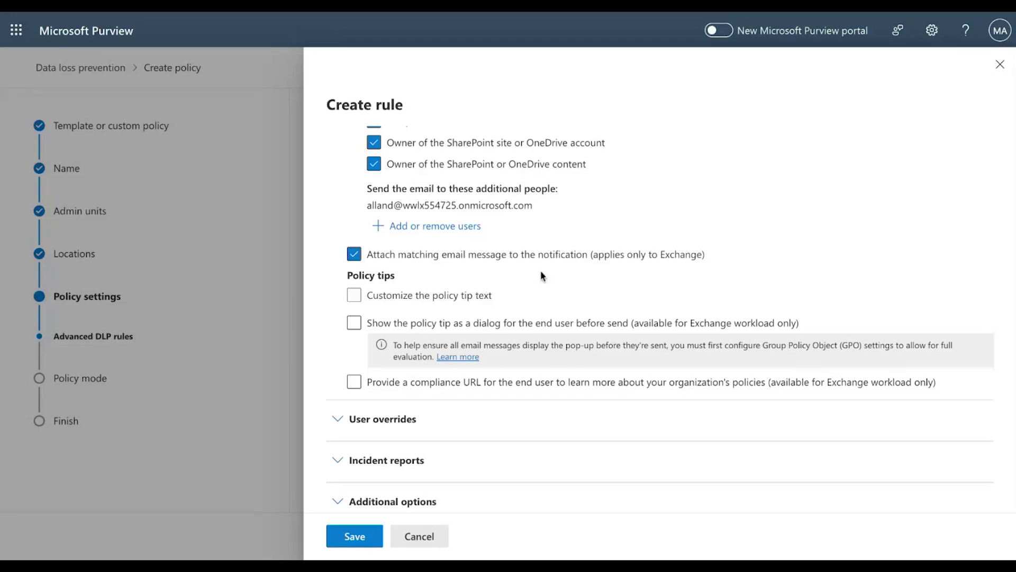
left_click(355, 295)
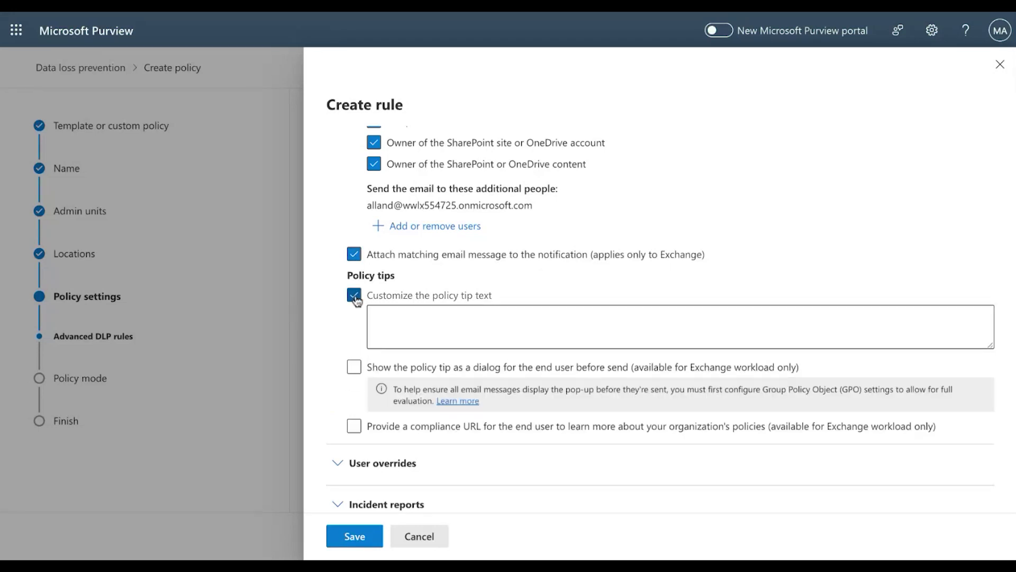
left_click(444, 321)
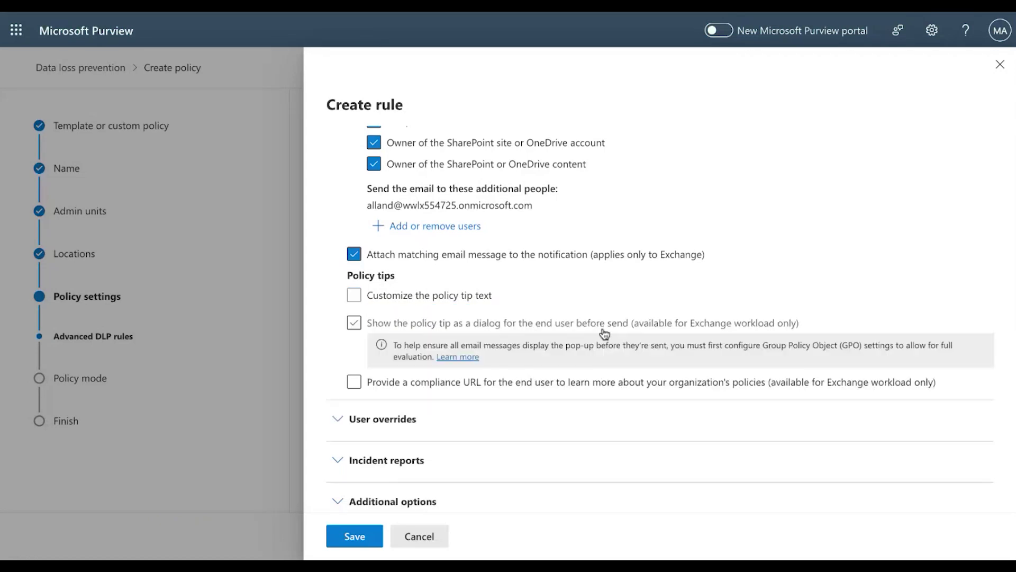
left_click(757, 329)
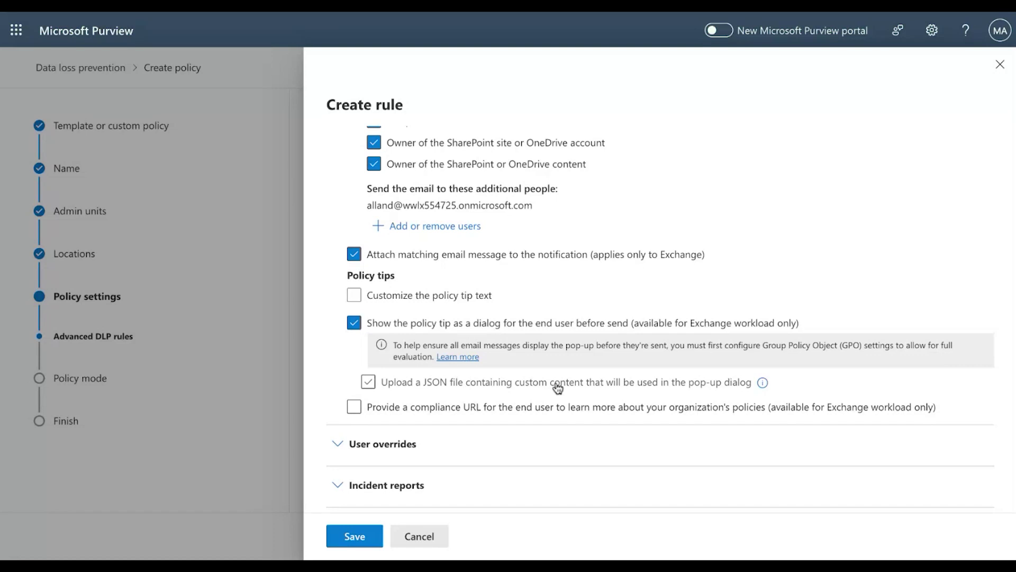
left_click(355, 324)
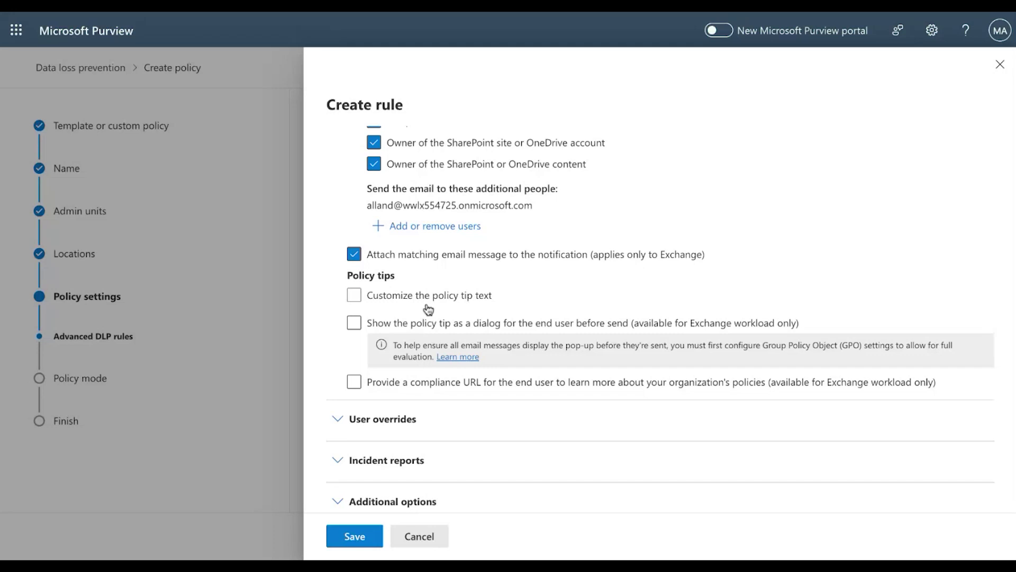
Step: Try the option to provide a compliance URL for the end user, clear it, and close the user notification settings
left_click(355, 383)
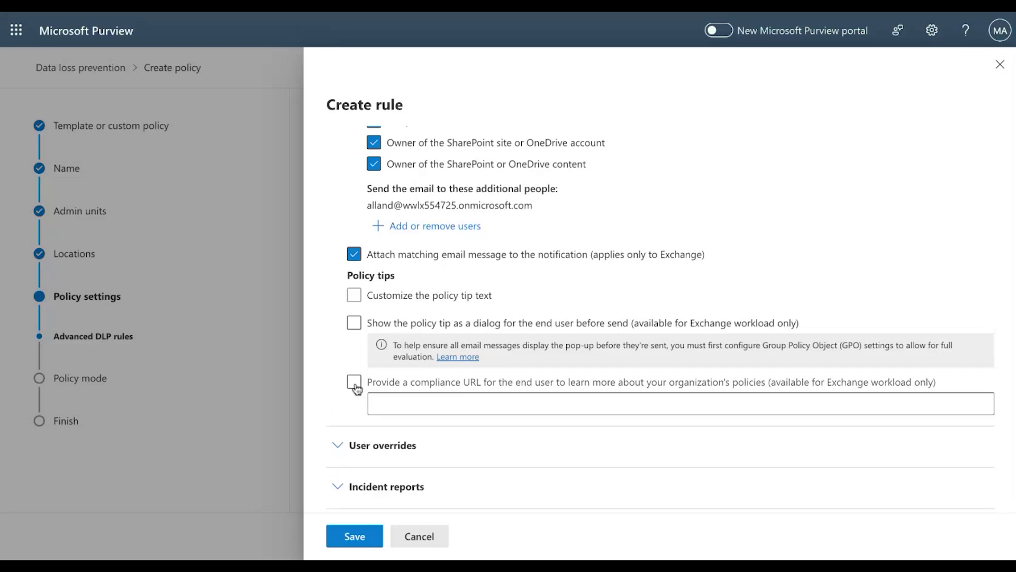
scroll(356, 388, "down", 1)
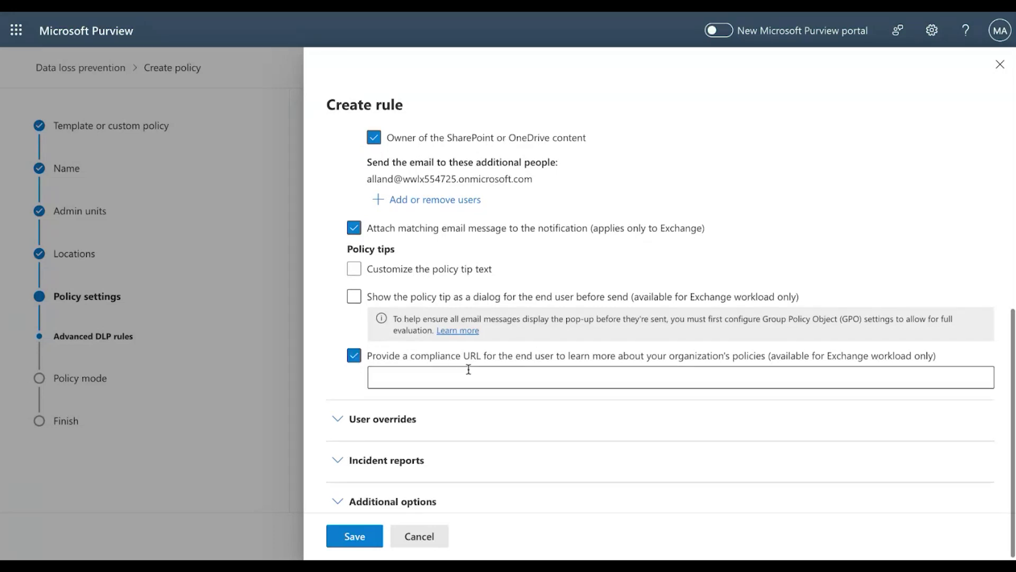
left_click(431, 376)
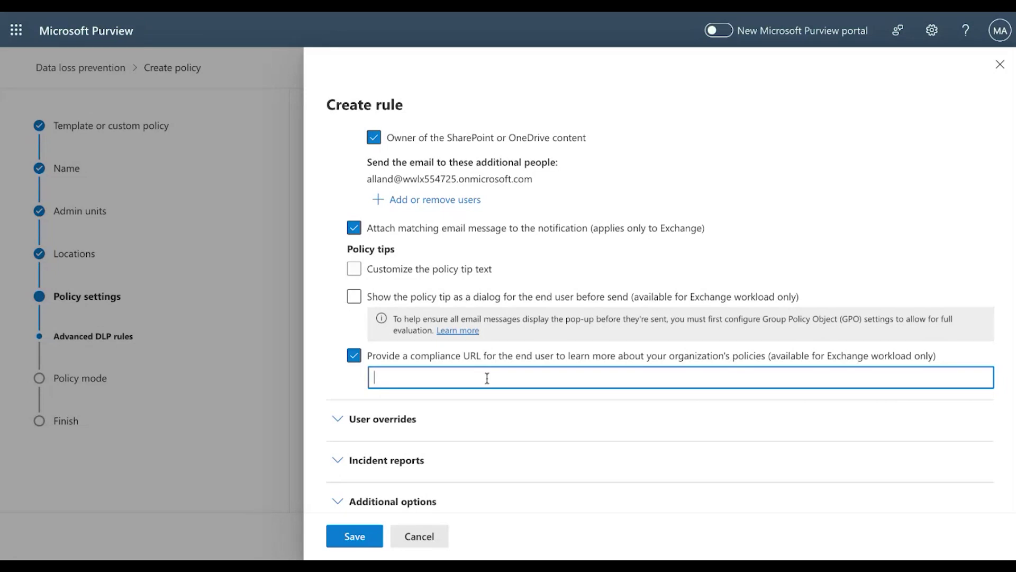
left_click(354, 357)
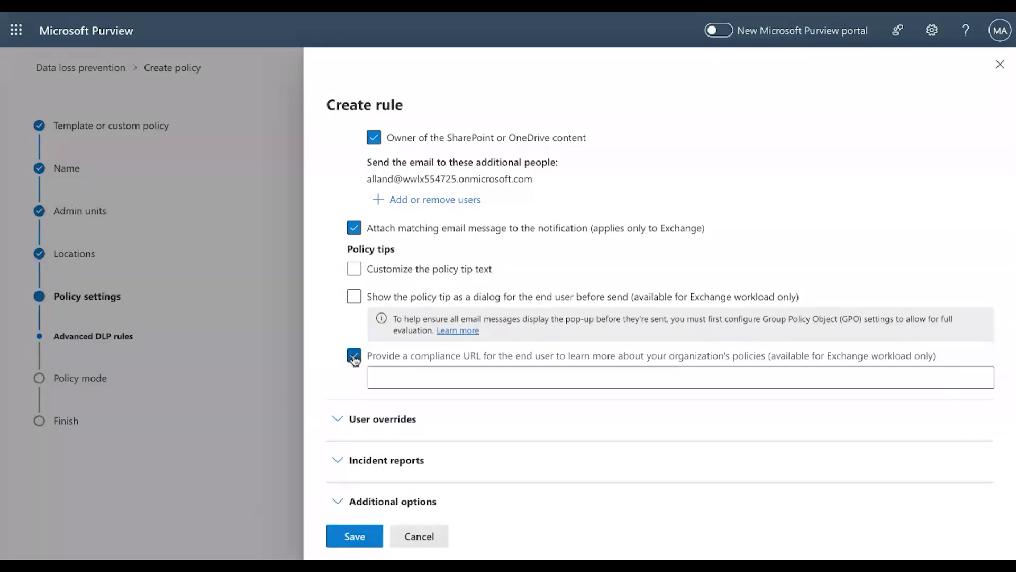
scroll(500, 334, "up", 5)
scroll(372, 178, "up", 2)
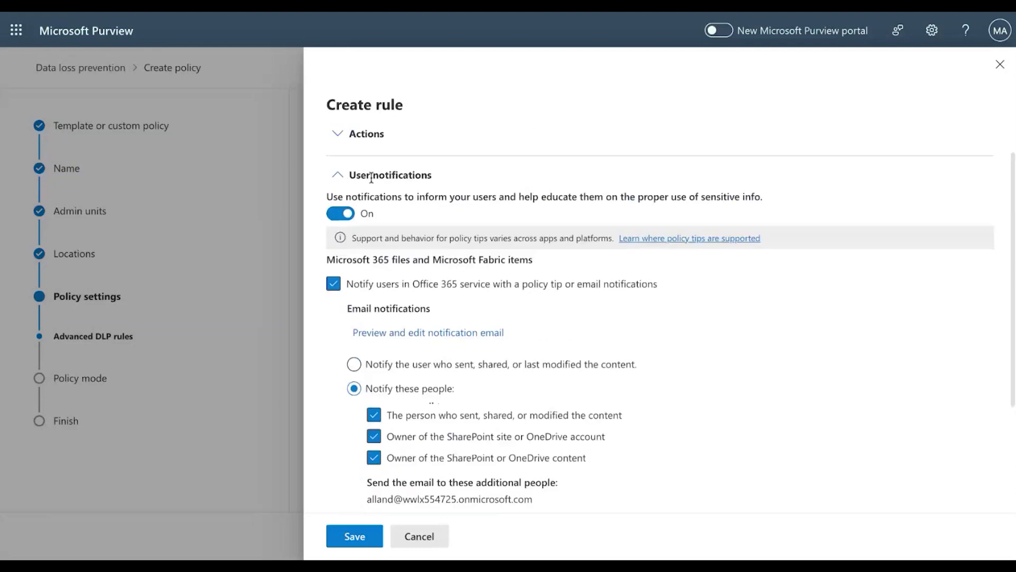
left_click(337, 178)
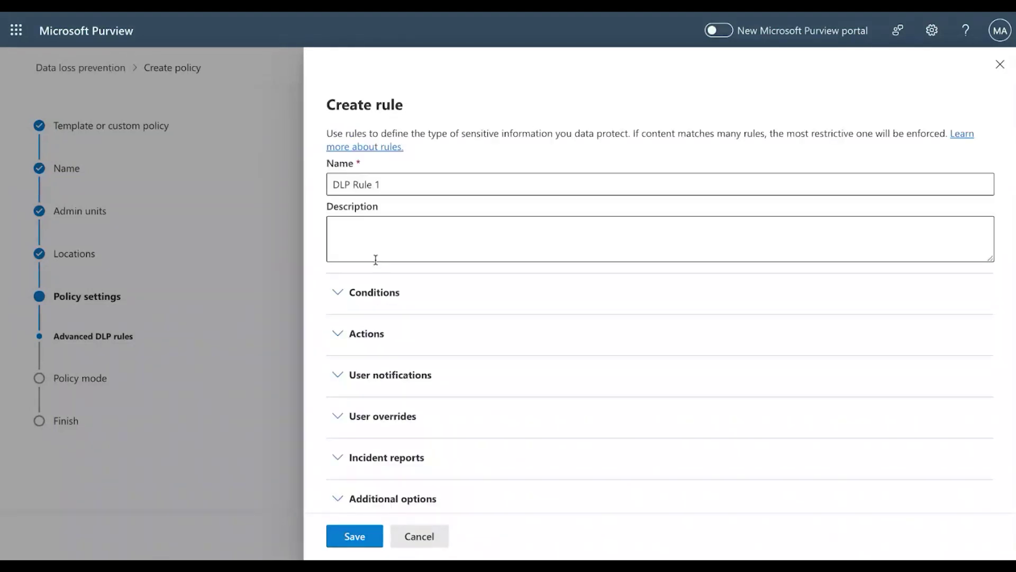
Step: Allow users to override policy restrictions in the Microsoft 365 services and require a business justification to override
left_click(474, 416)
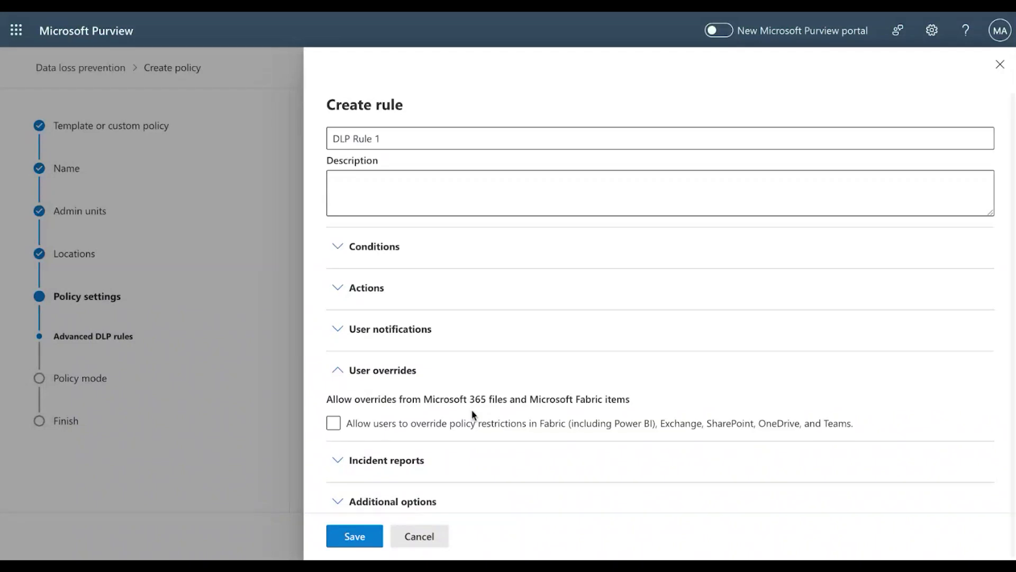
left_click(335, 424)
left_click(335, 423)
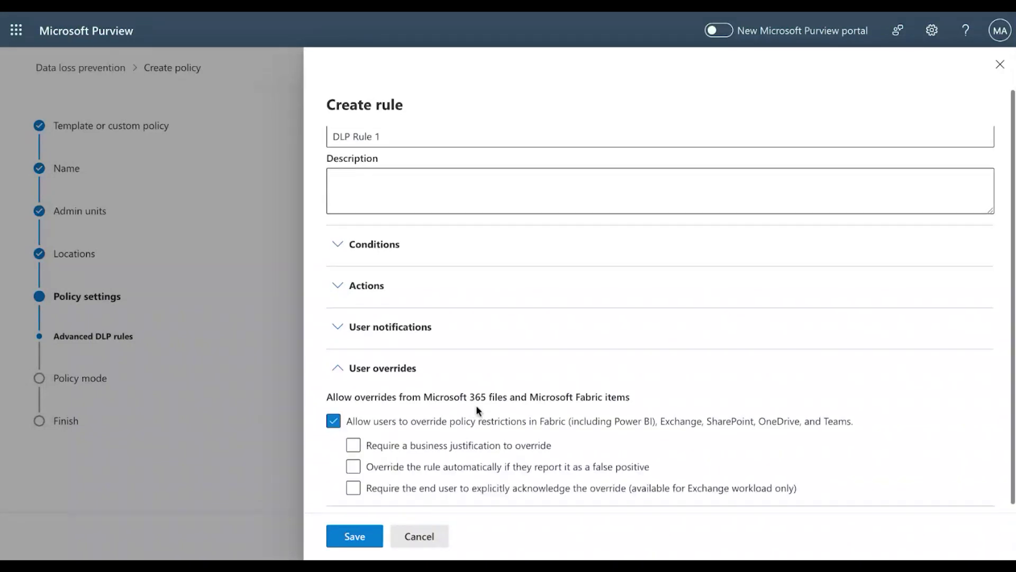
scroll(510, 365, "down", 1)
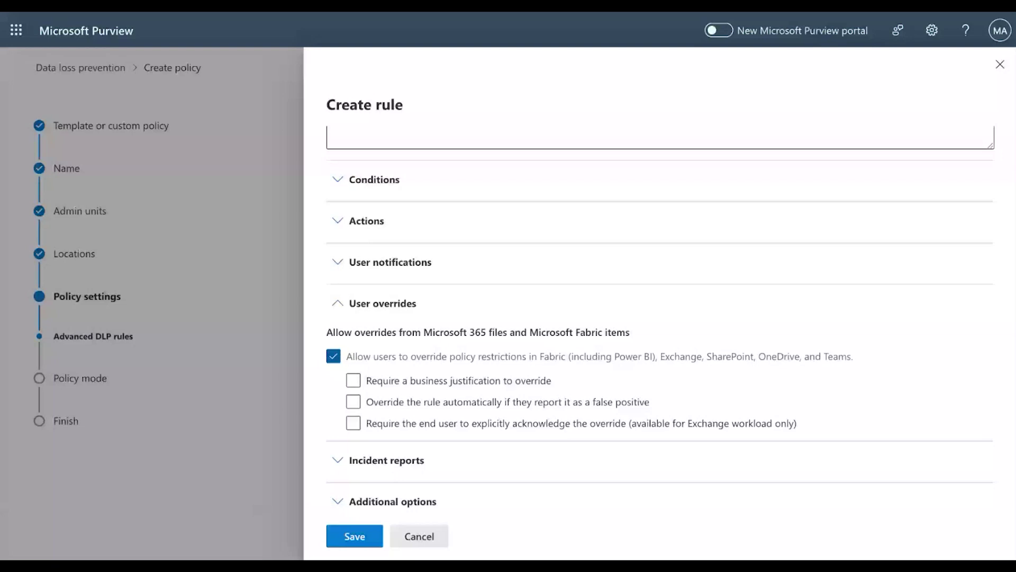
left_click(353, 382)
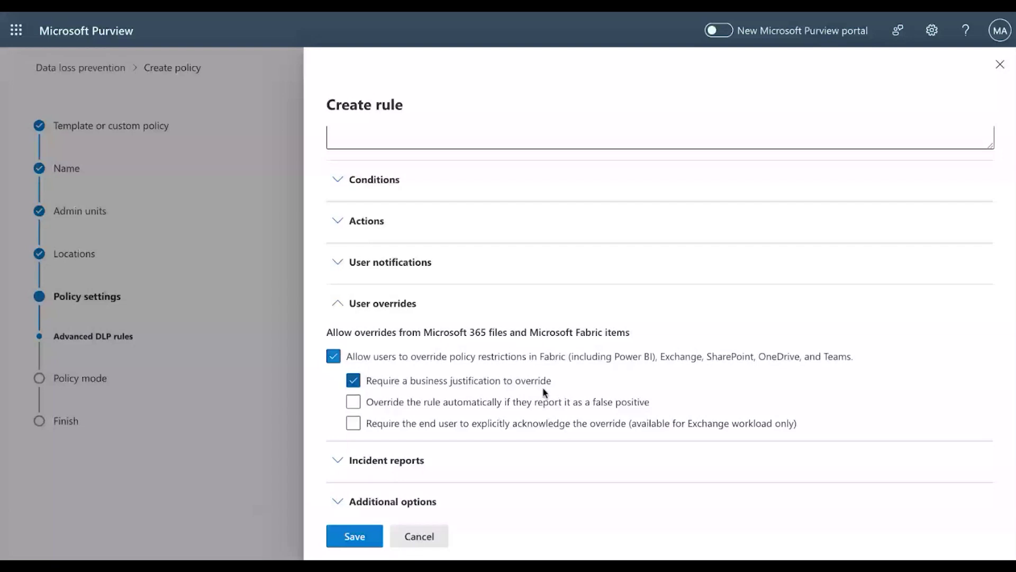
Step: Try the options for automatic override on a false positive report and explicit end-user acknowledgement, and turn both off
left_click(354, 403)
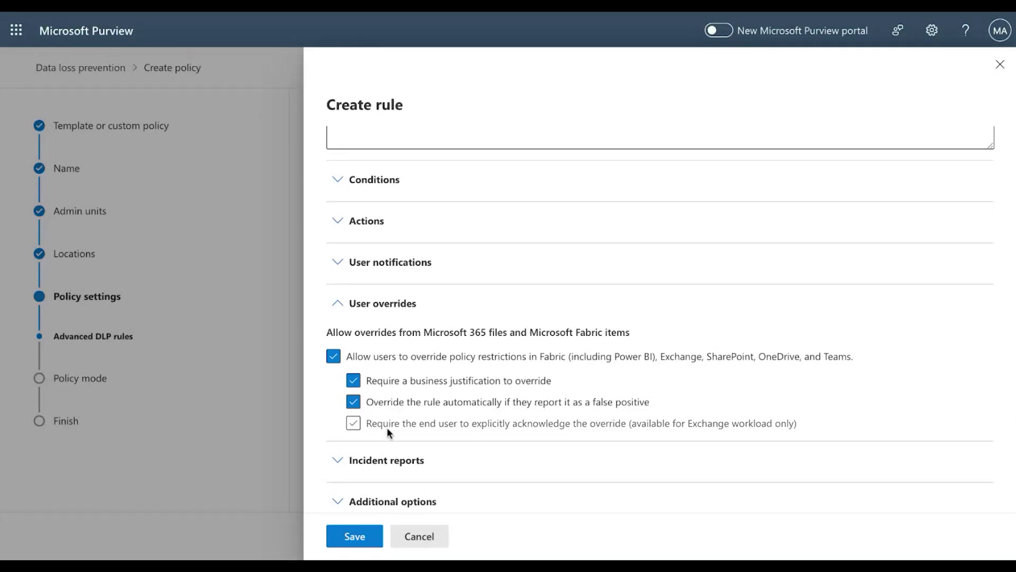
left_click(354, 425)
left_click(353, 401)
left_click(354, 424)
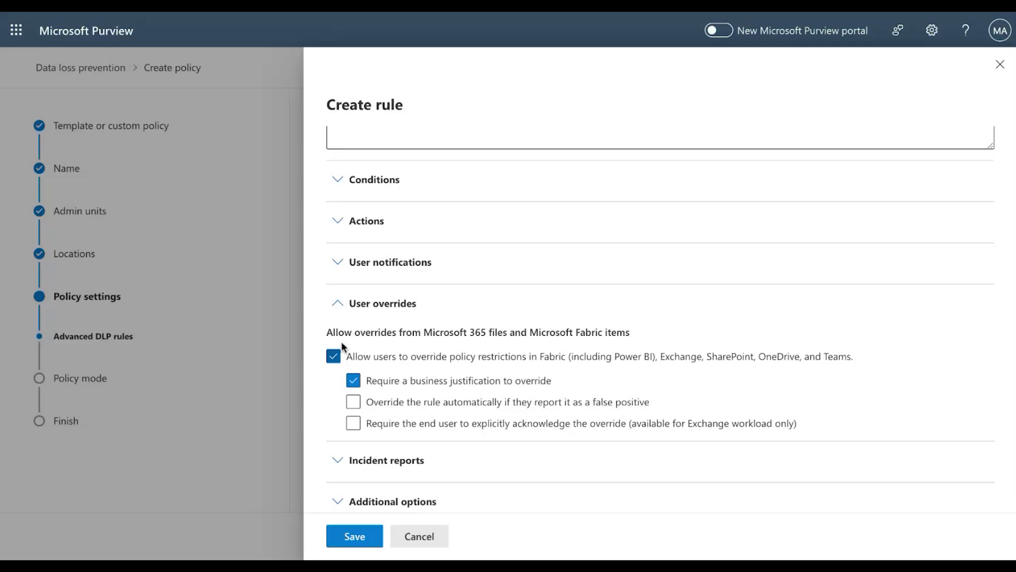
Step: Try the threshold-based alert options in the incident report settings, and switch back to sending an alert every time an activity matches the rule
left_click(344, 450)
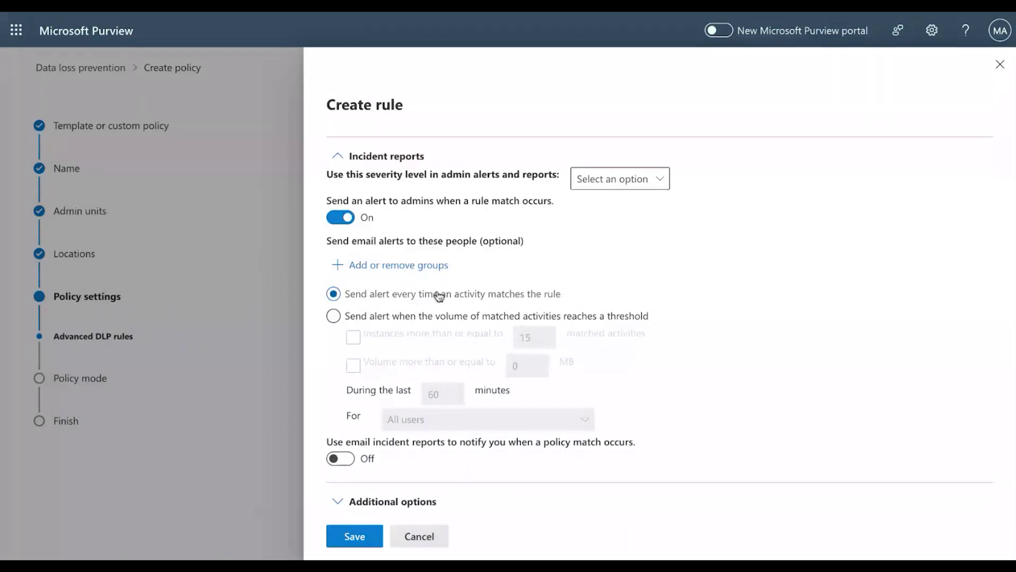
left_click(334, 317)
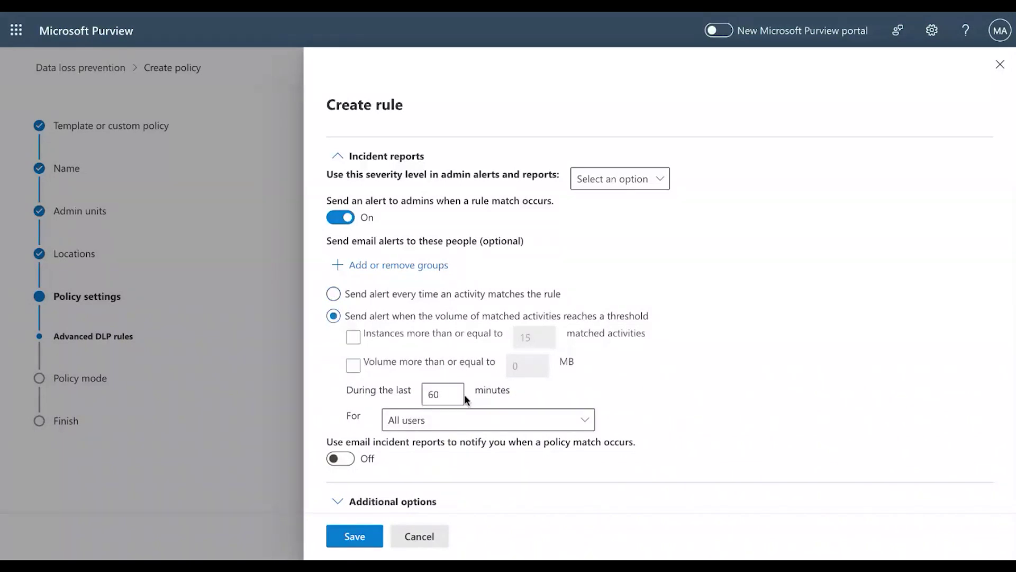
left_click(353, 337)
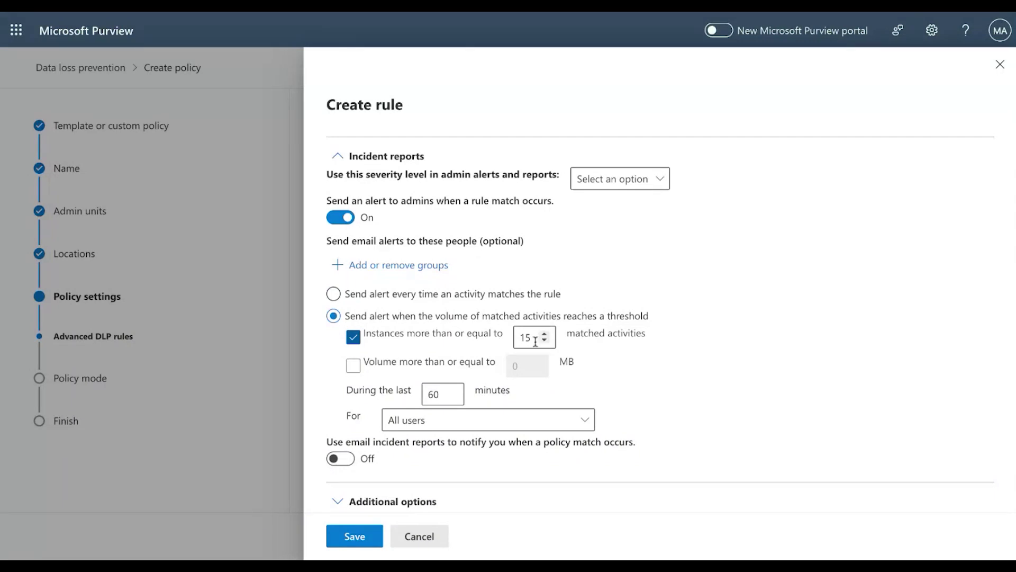
left_click(353, 366)
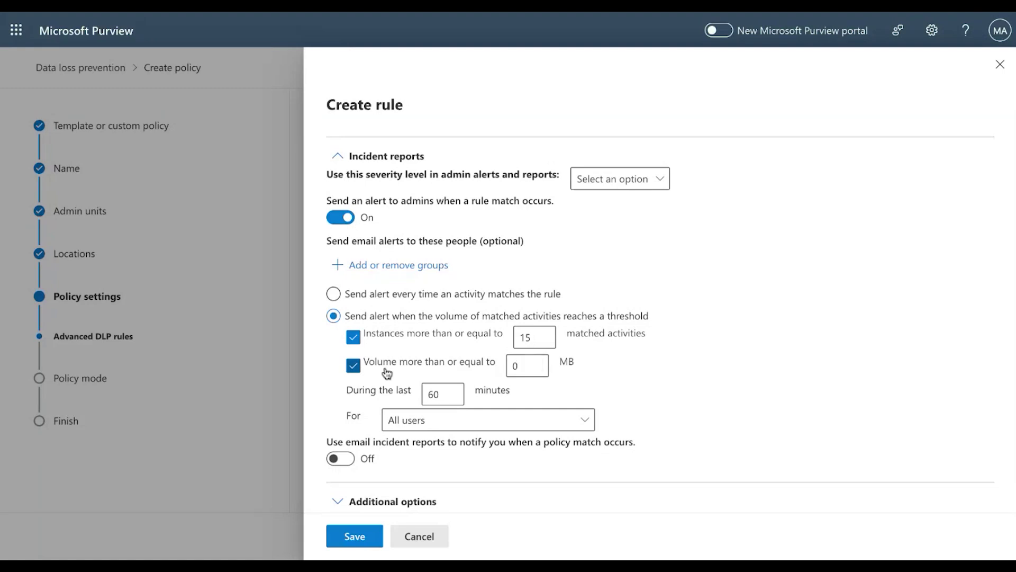
left_click(387, 372)
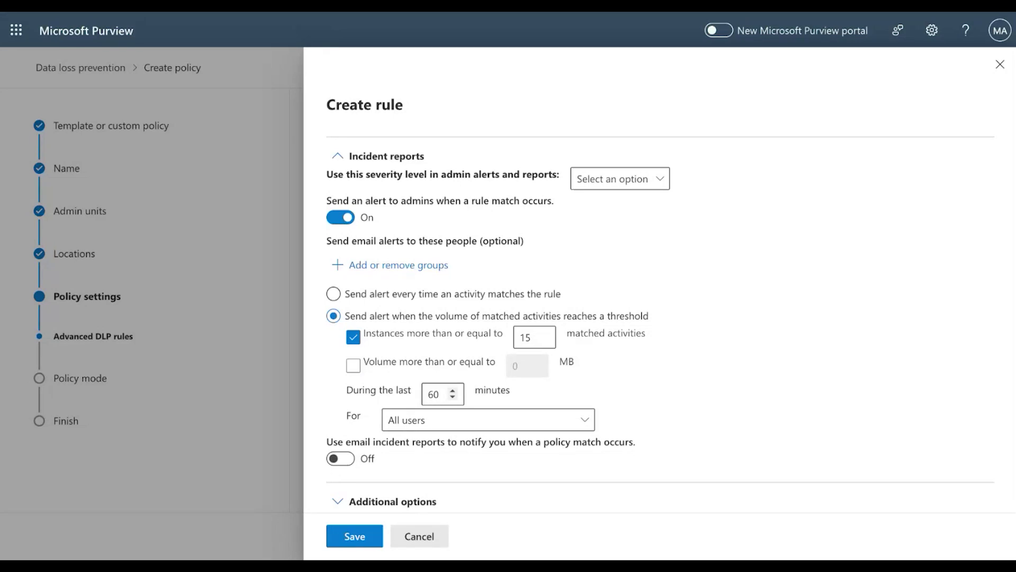
left_click(355, 338)
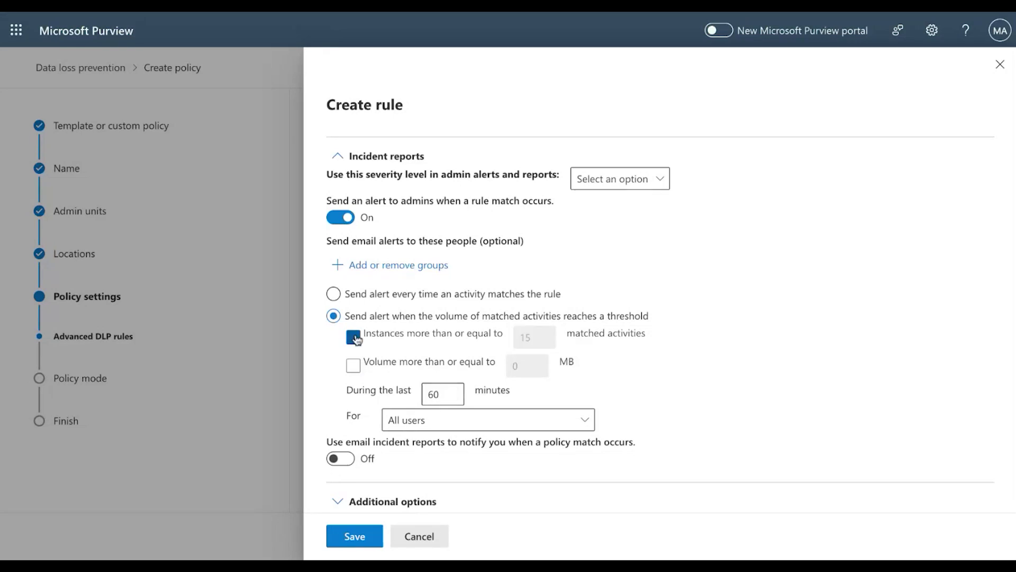
left_click(480, 423)
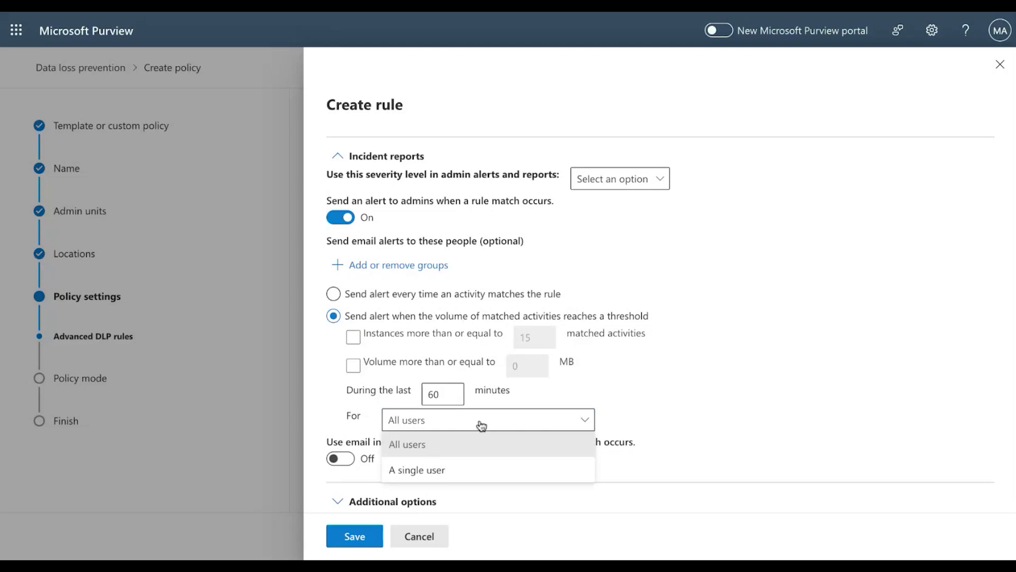
left_click(417, 456)
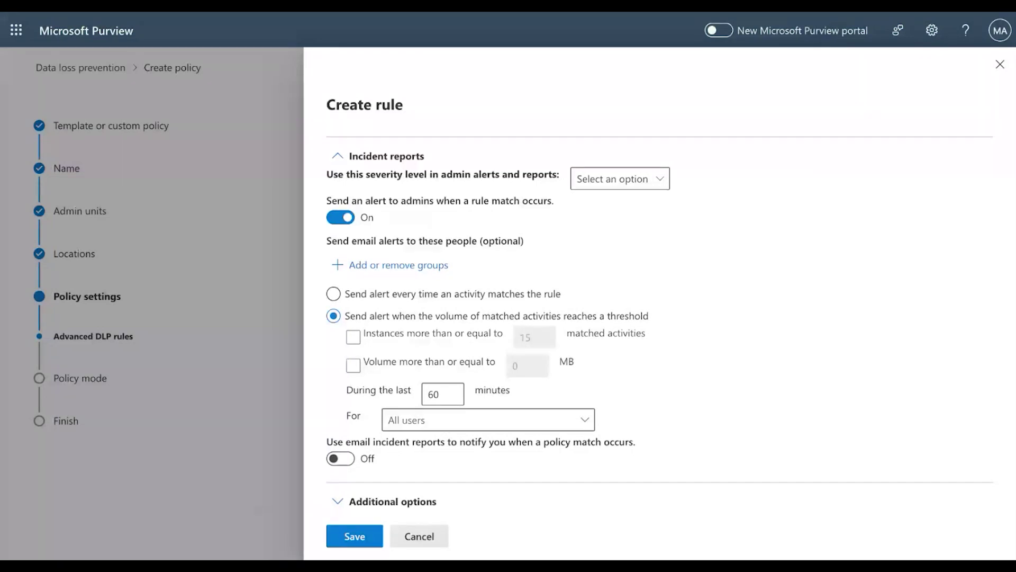
left_click(333, 294)
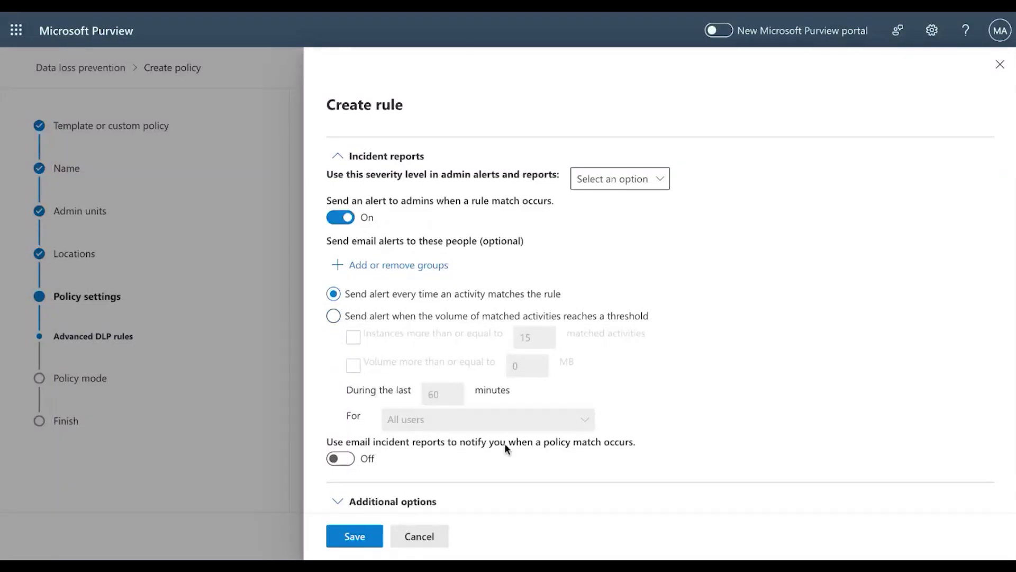
Step: Turn on email incident reports for policy matches and try out the optional report details, including the rule's severity level
left_click(344, 458)
scroll(454, 447, "down", 4)
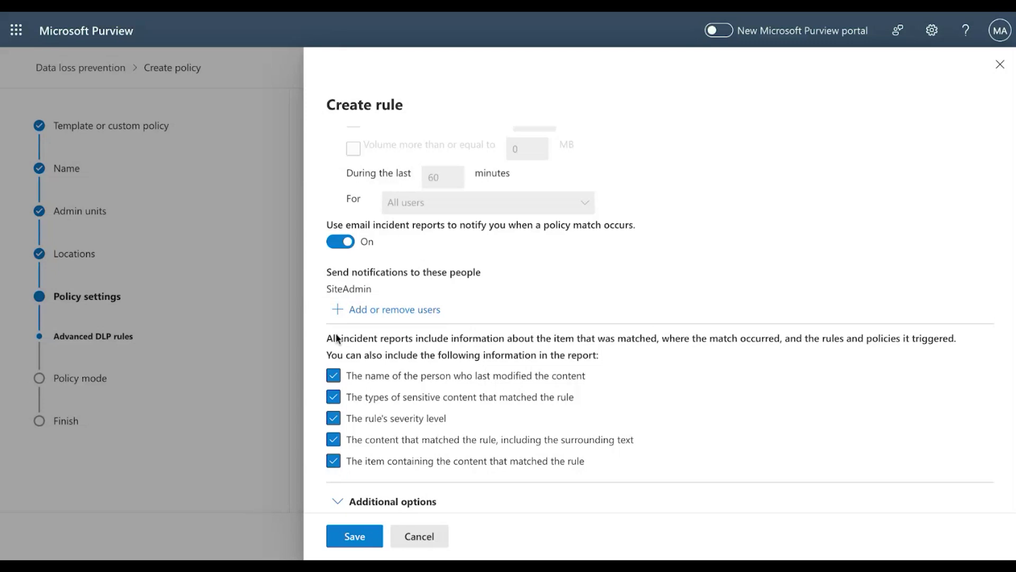
left_click_drag(327, 339, 388, 341)
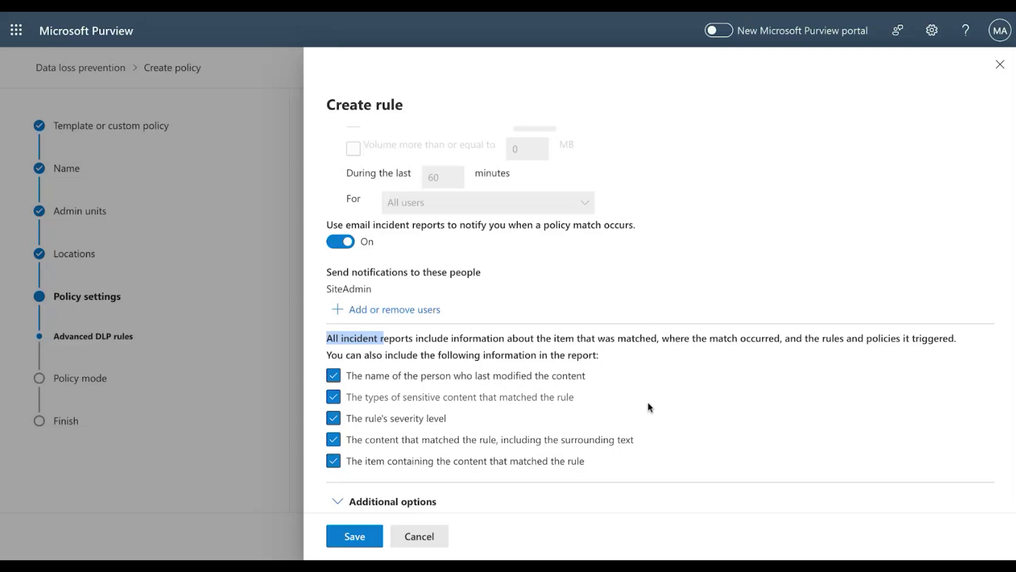
left_click(338, 423)
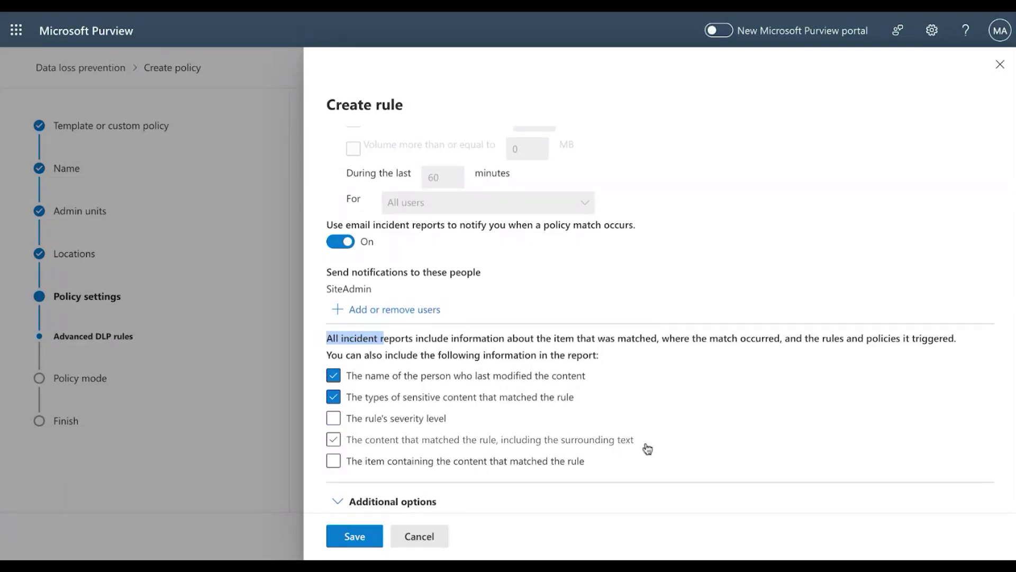
left_click(339, 417)
scroll(454, 374, "up", 3)
scroll(363, 440, "up", 1)
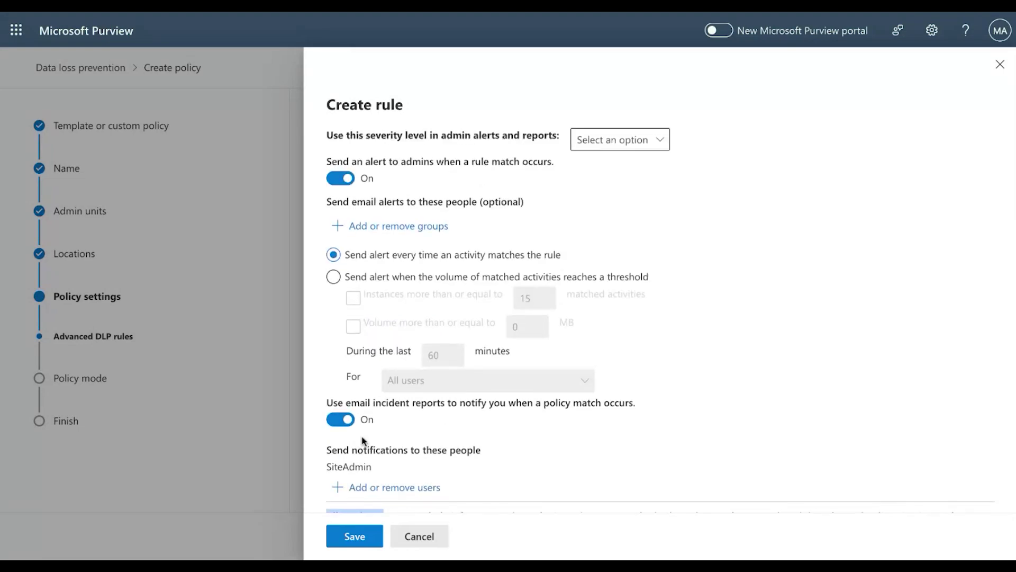
scroll(367, 233, "up", 3)
scroll(367, 233, "up", 1)
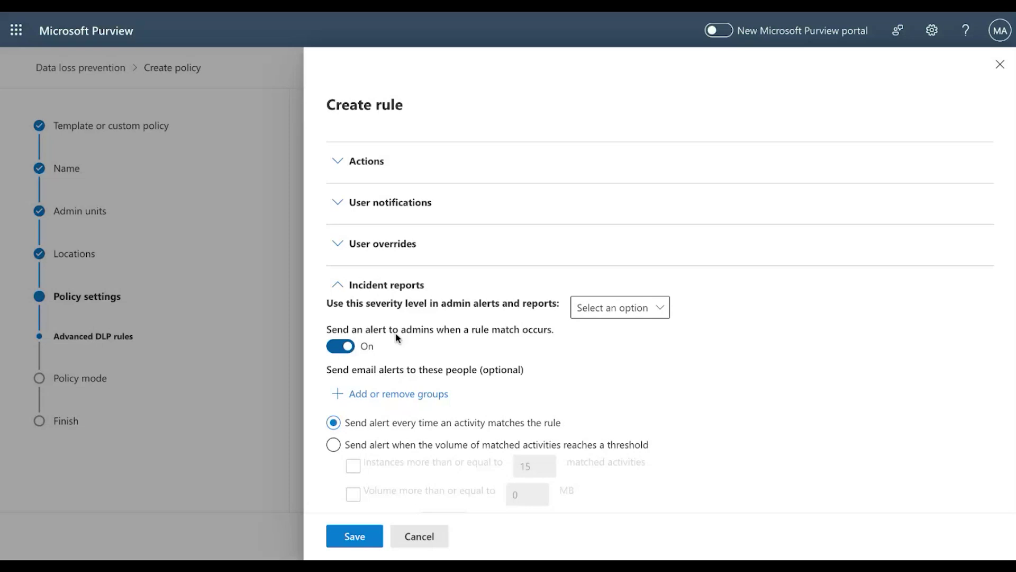
left_click(339, 287)
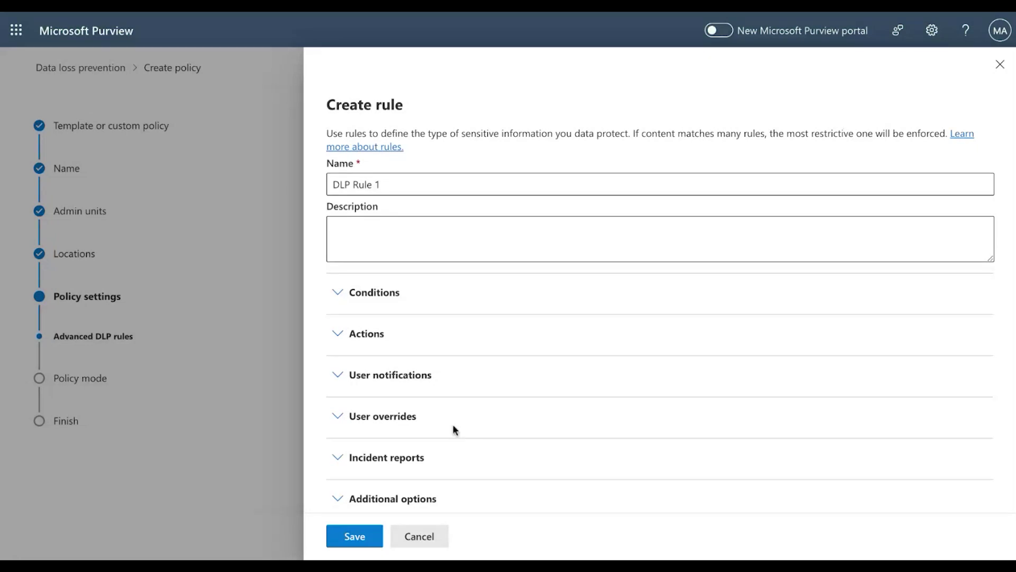
Step: Set the rule's additional options to stop processing additional DLP policies and rules when there is a match
left_click(334, 500)
scroll(508, 454, "down", 2)
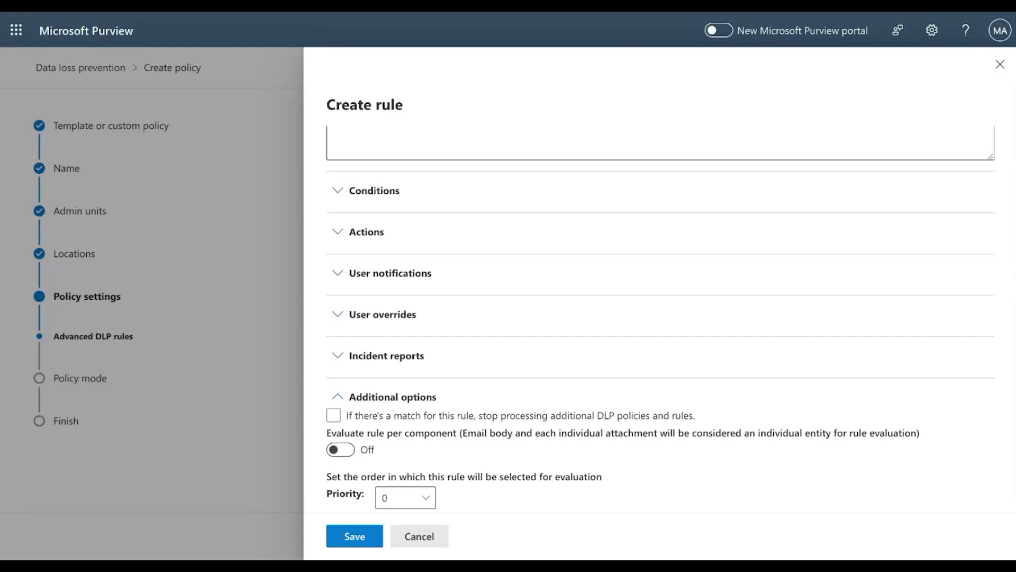
left_click(334, 417)
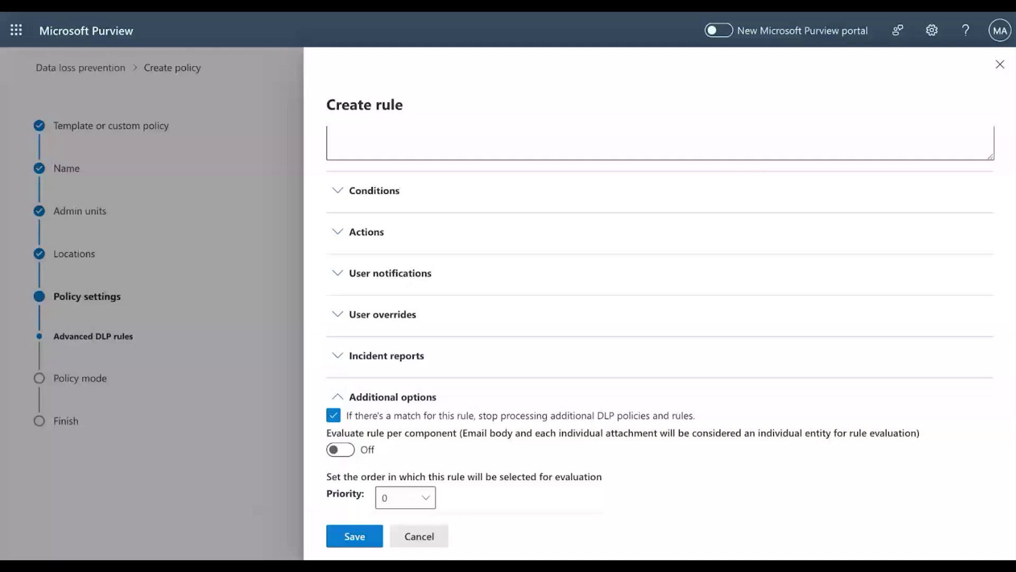
left_click(333, 415)
key("space")
Step: Try evaluating the rule per component and turn that option off
left_click(342, 449)
left_click(340, 451)
key("space")
key("Tab")
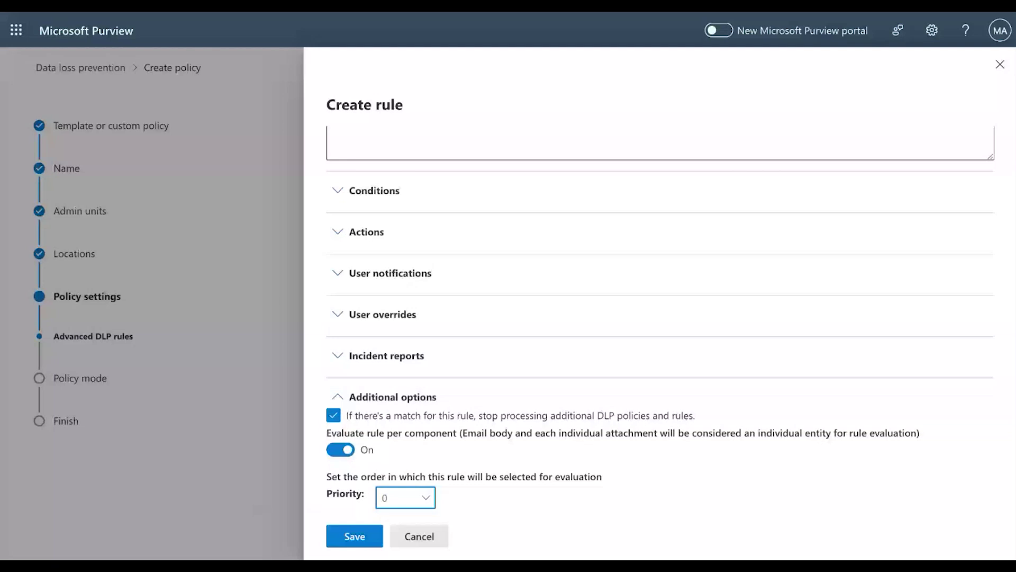
left_click(340, 449)
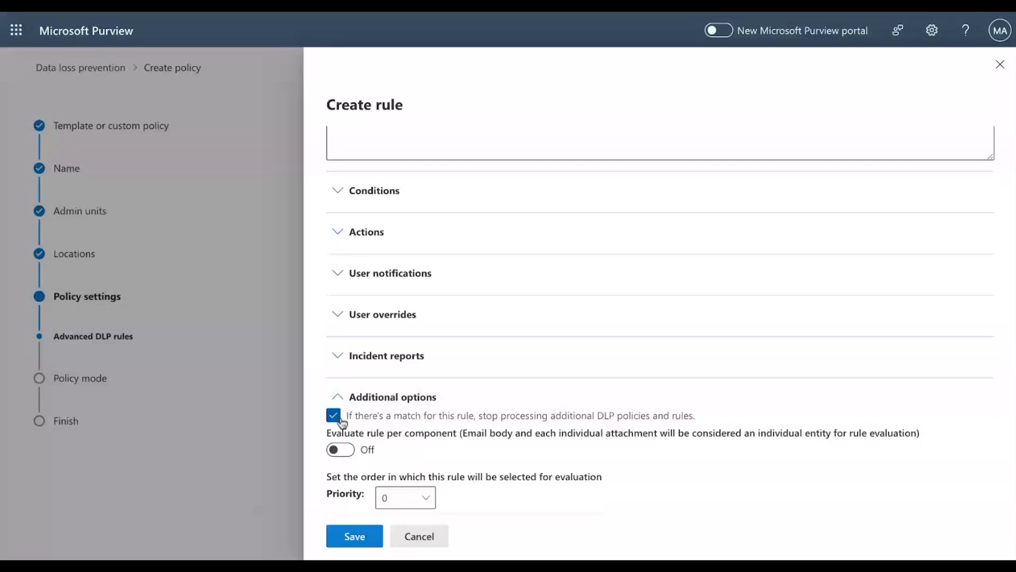
Step: Clear the option to stop processing additional DLP policies and rules, and save the rule
left_click(347, 546)
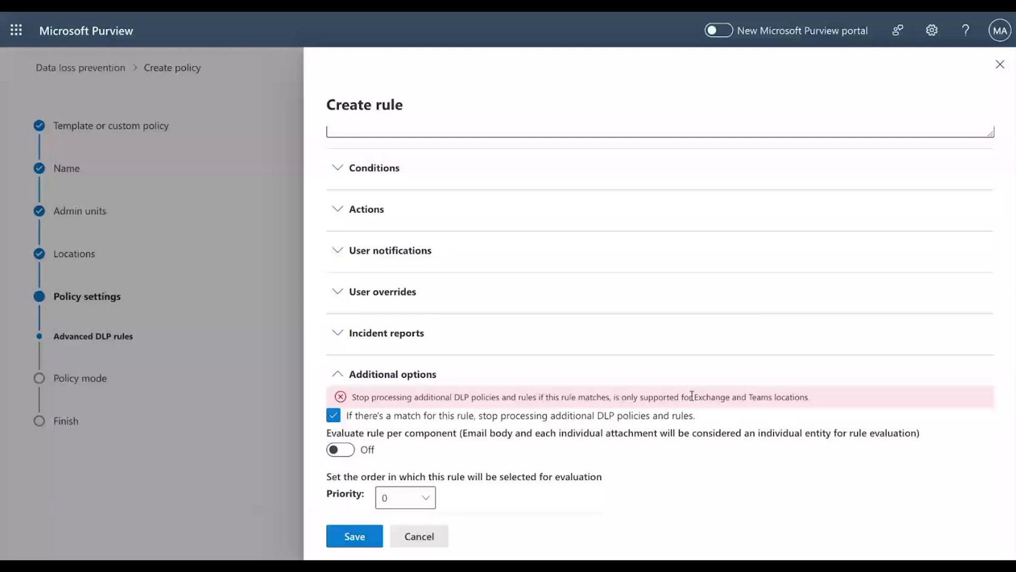
left_click_drag(692, 396, 794, 397)
left_click(334, 415)
left_click(355, 538)
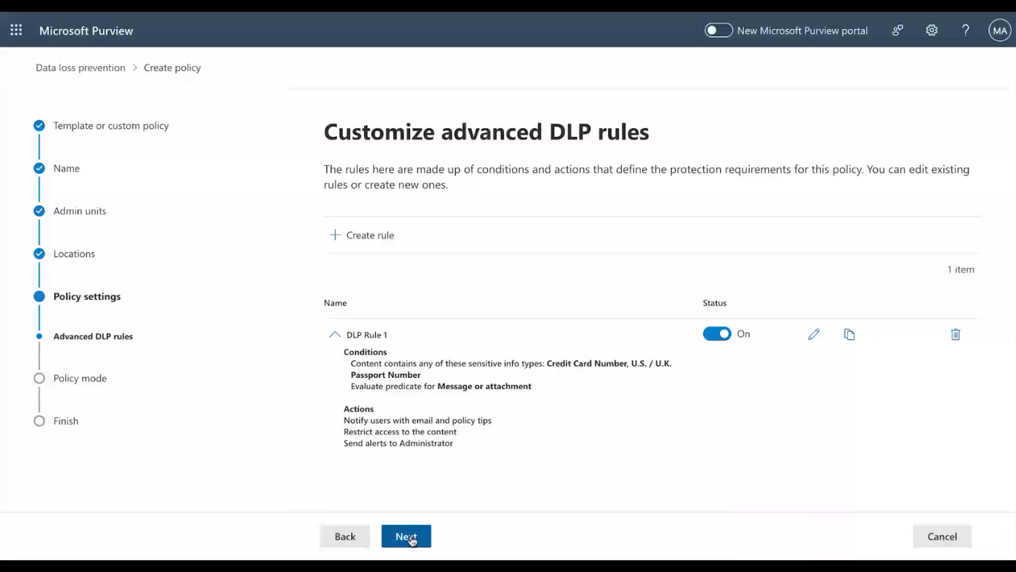
Step: Set the new DLP policy to turn on immediately and finish creating it
left_click(407, 536)
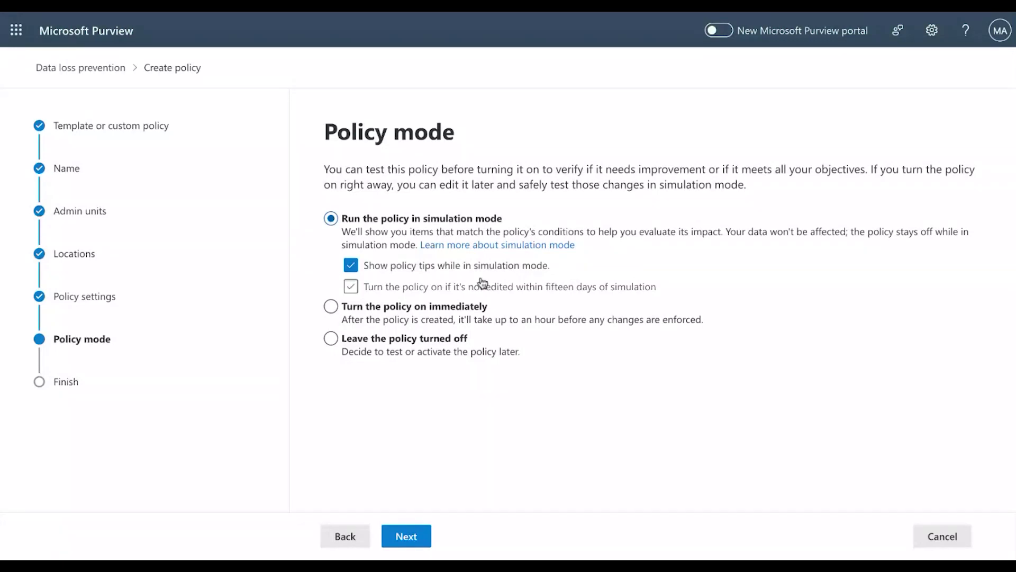
left_click(351, 287)
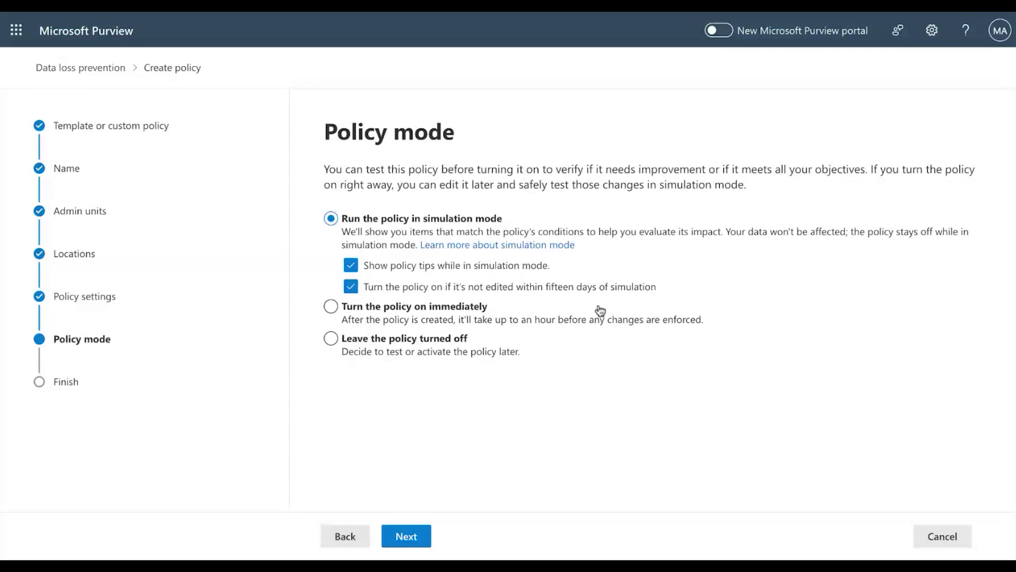
left_click(451, 320)
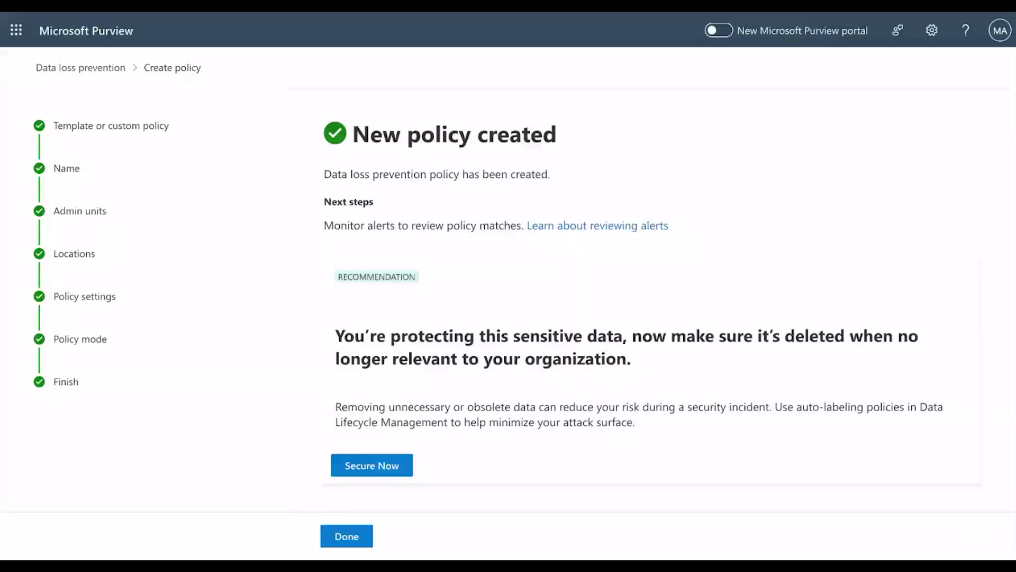
left_click(334, 545)
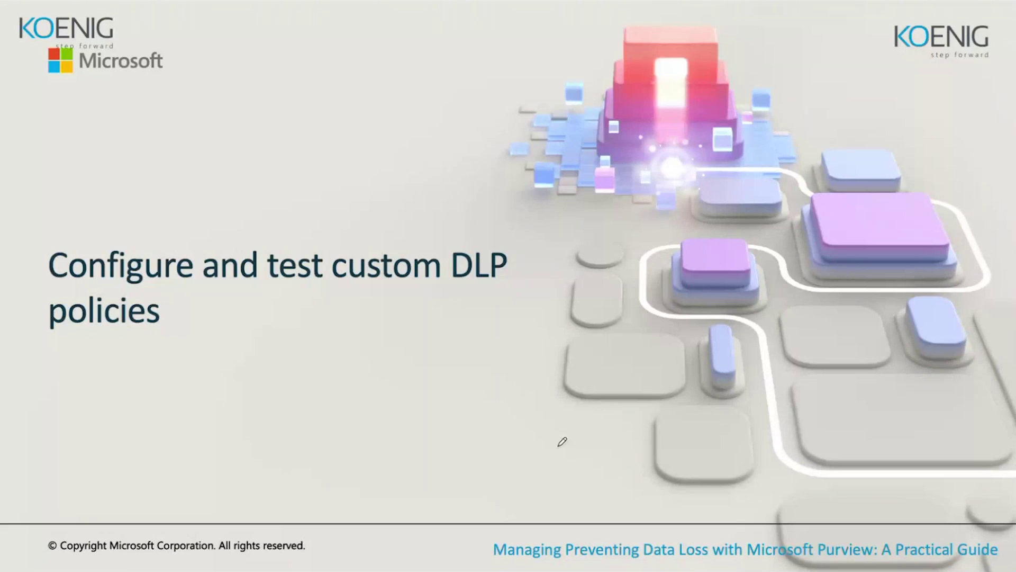
key("Right")
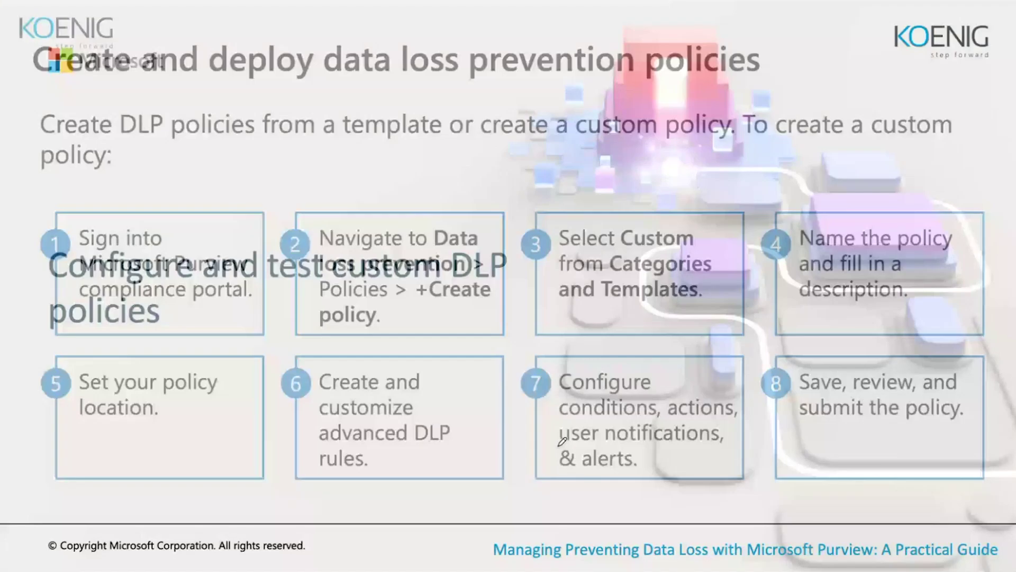